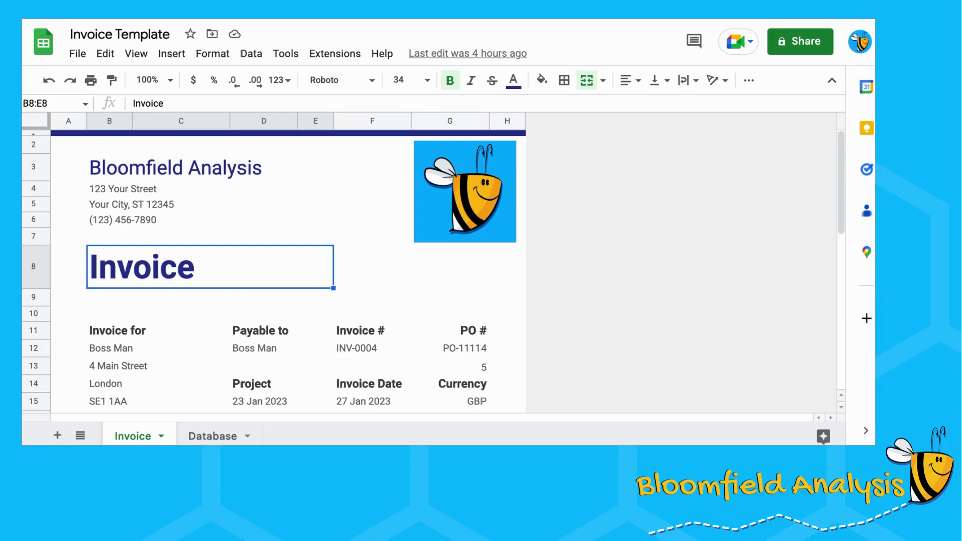
Step: Review the whole invoice and its one-page print preview, and leave the preview without printing
scroll(371, 366, down, 10)
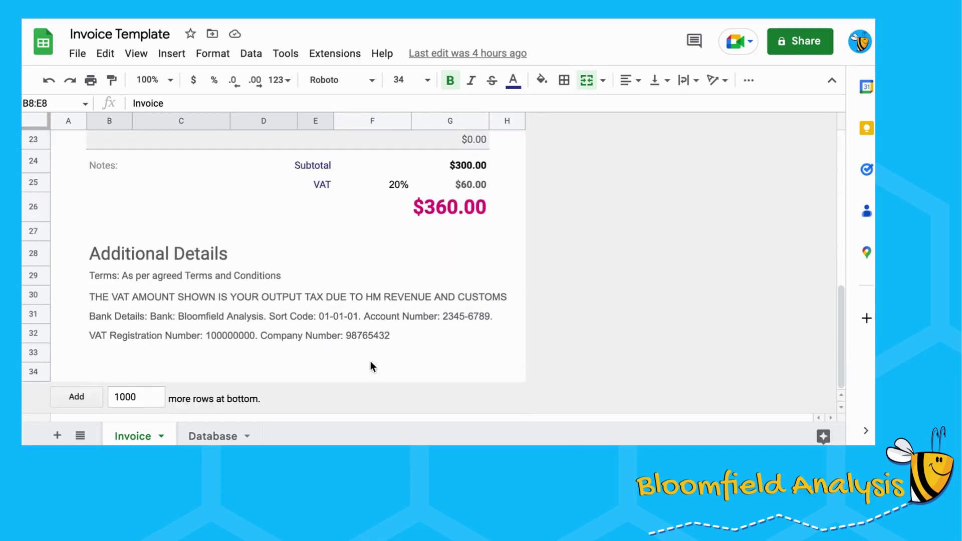
scroll(371, 365, up, 10)
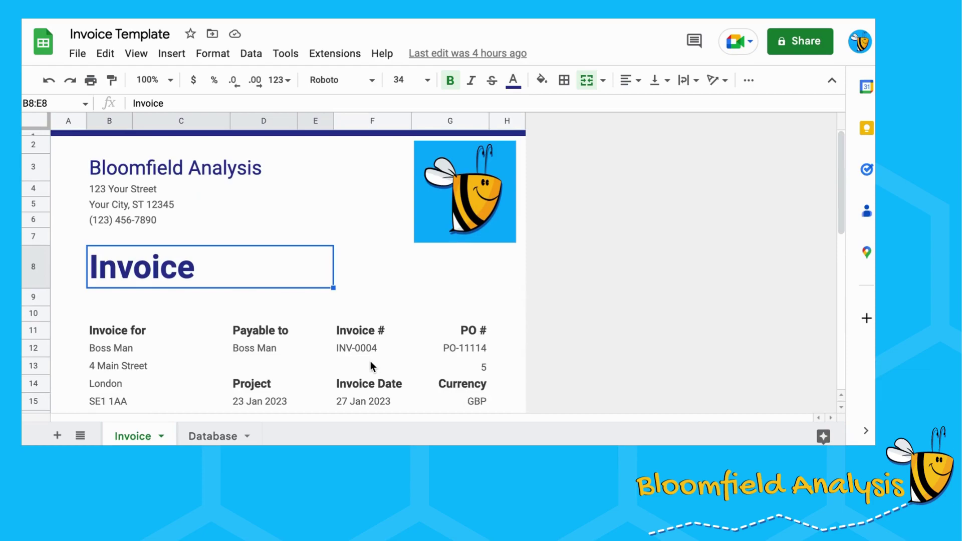
key(ctrl+p)
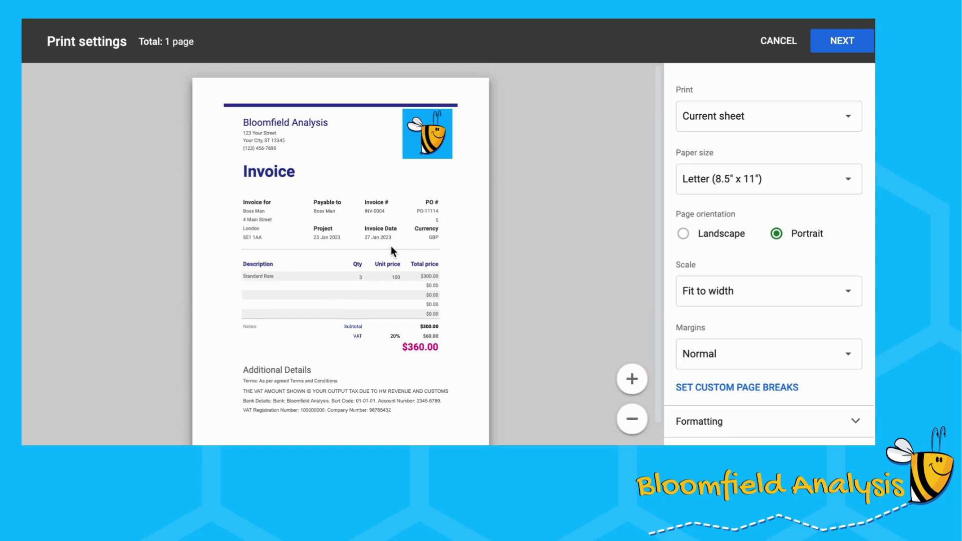
click(778, 50)
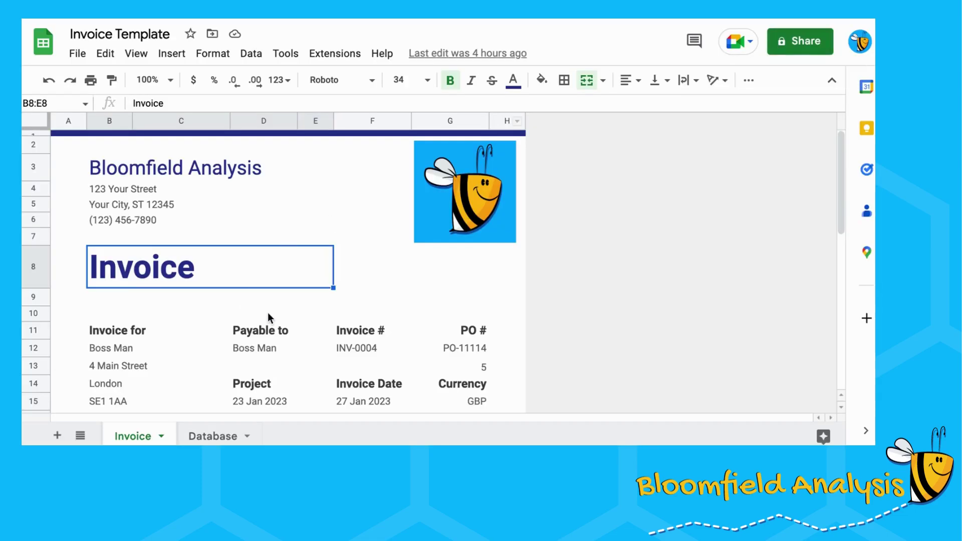
Step: Set the invoice number to INV-0001 and check the client details, line items and VAT calculation that depend on it
click(350, 353)
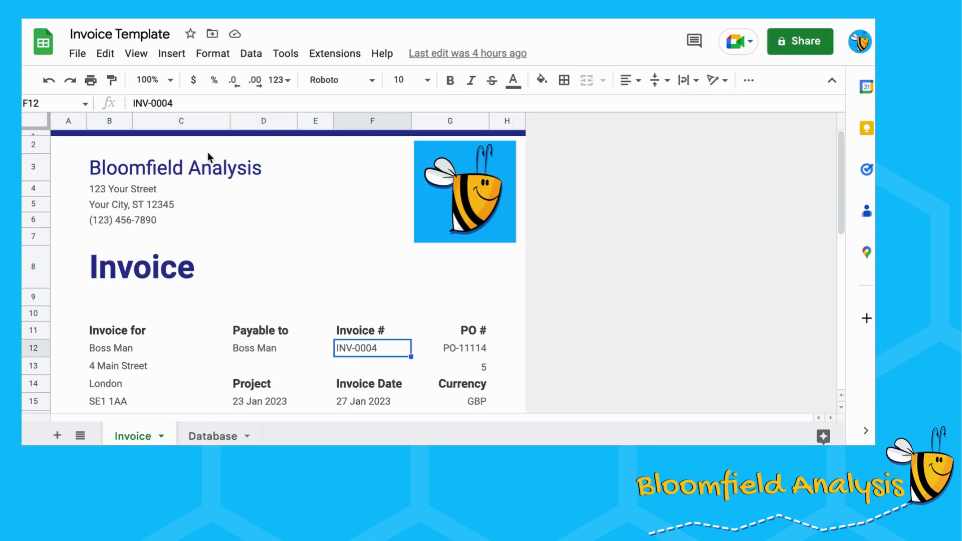
click(183, 104)
key(BackSpace)
text(1)
key(Return)
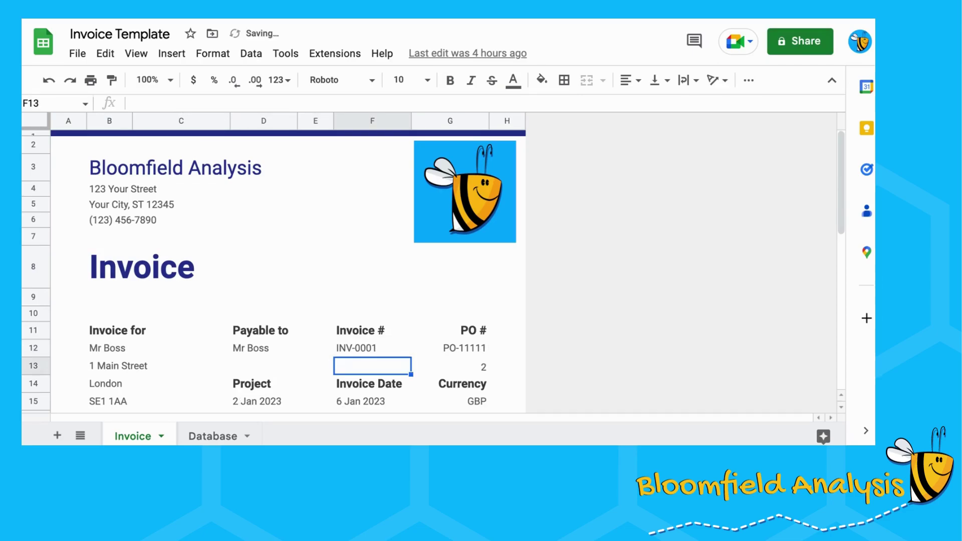
drag(113, 348, 384, 367)
scroll(384, 362, down, 3)
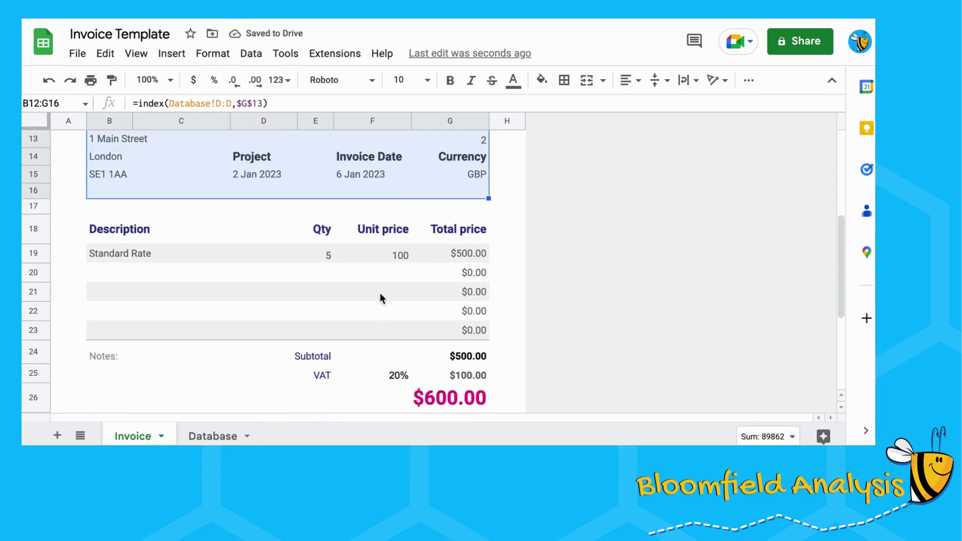
scroll(380, 295, up, 1)
scroll(381, 259, down, 2)
click(455, 340)
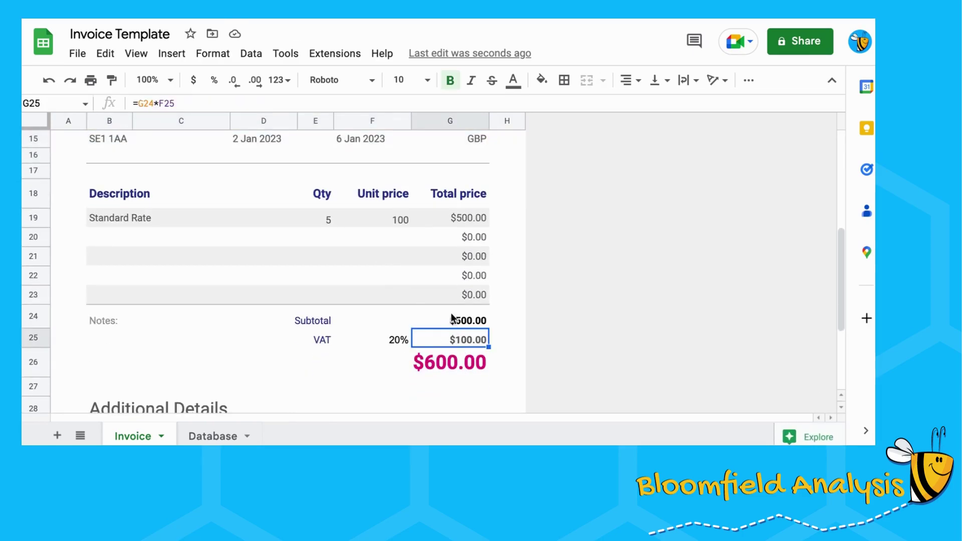
scroll(399, 287, up, 3)
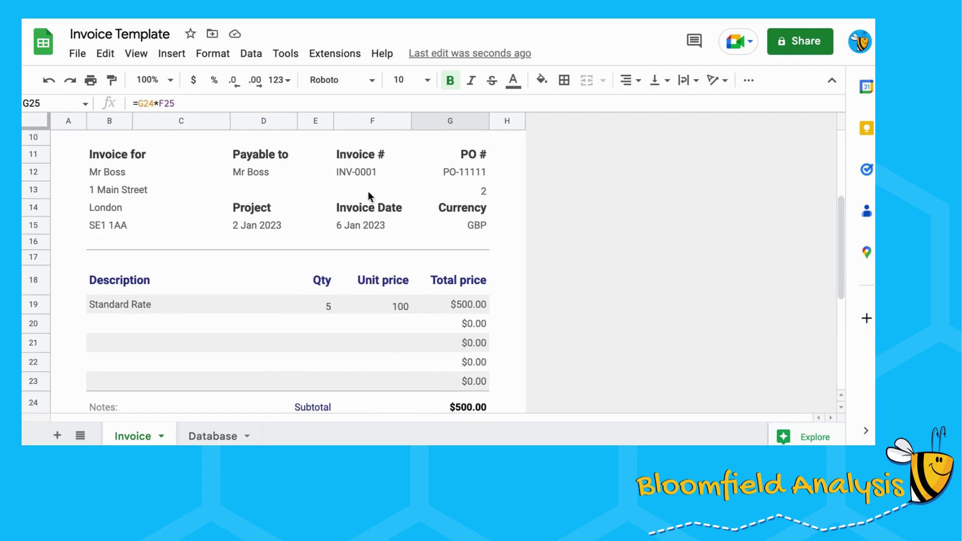
Step: Set the invoice number to INV-0002 and review the invoice details and totals
click(359, 169)
click(198, 104)
key(BackSpace)
text(2)
key(Return)
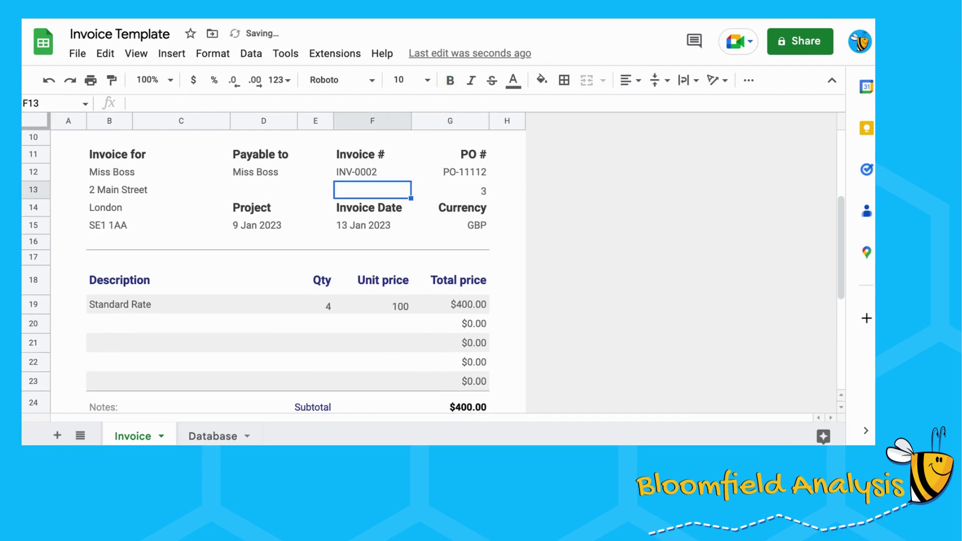
scroll(215, 269, down, 1)
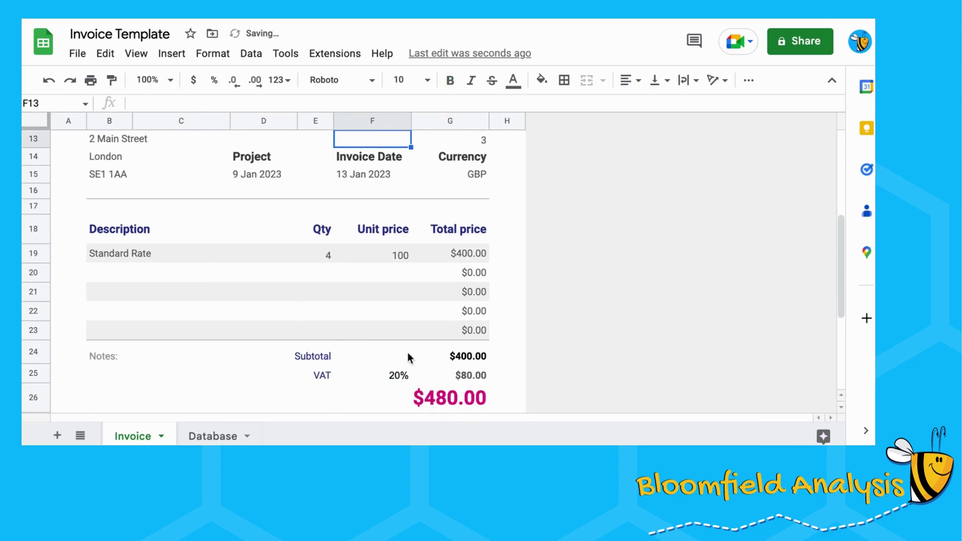
scroll(357, 208, up, 3)
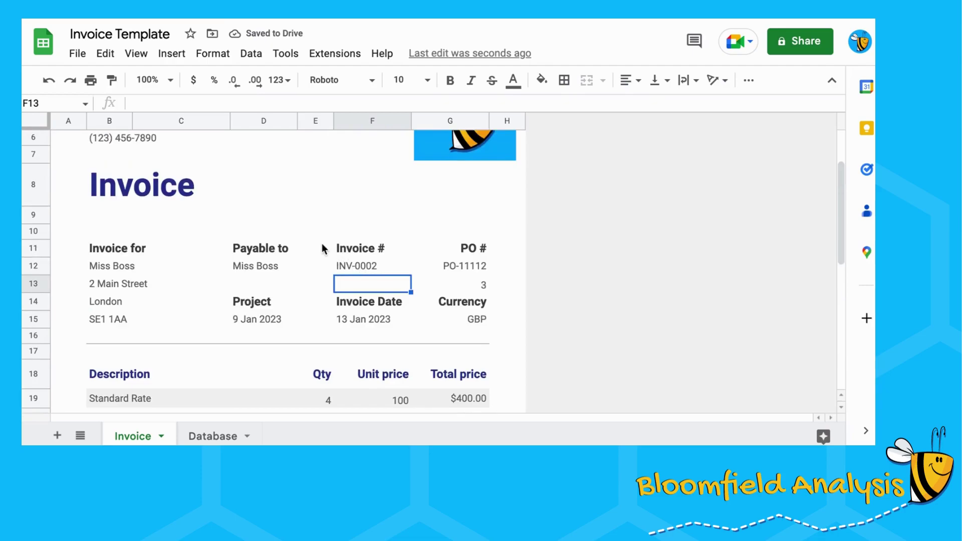
scroll(322, 249, up, 2)
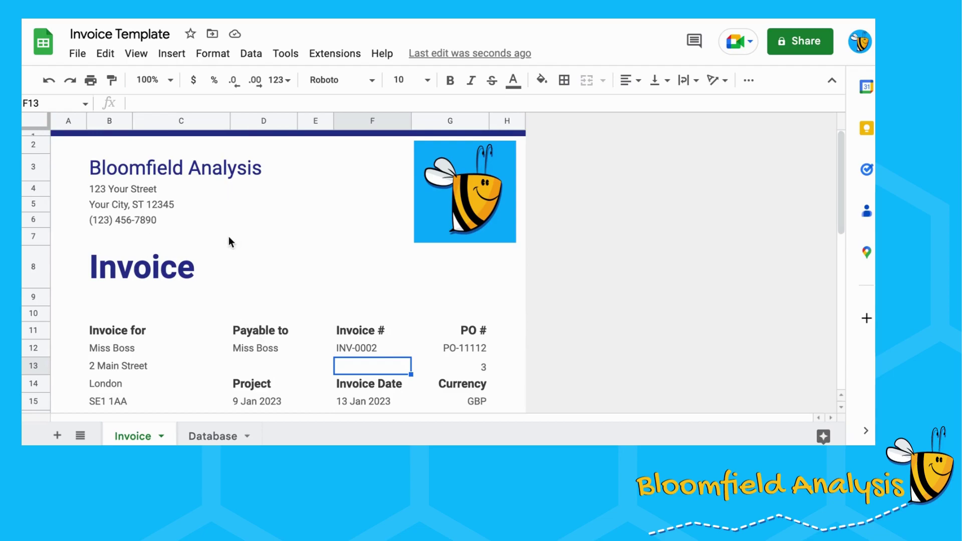
Step: Create a new spreadsheet from the Invoice template in the Work section of the template gallery
click(75, 53)
mouse_move(106, 91)
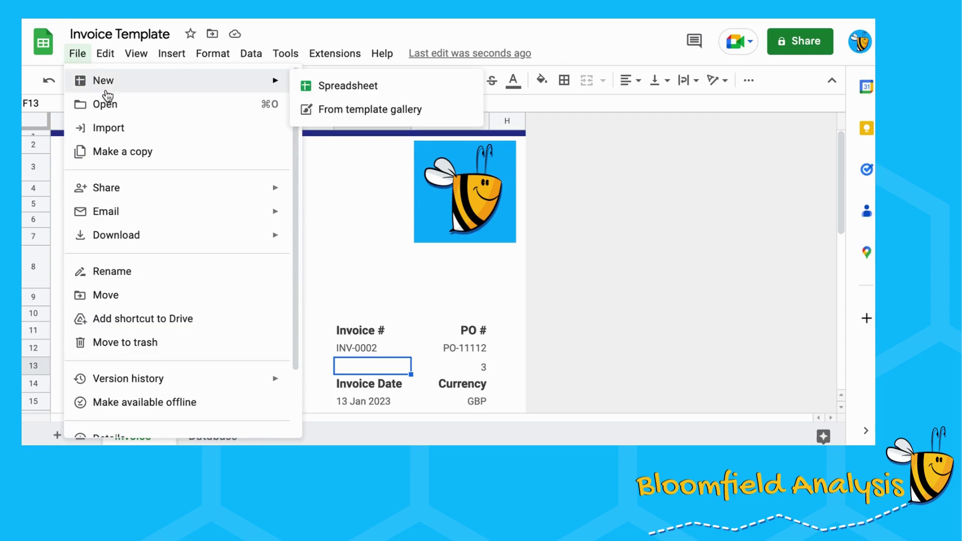
click(344, 110)
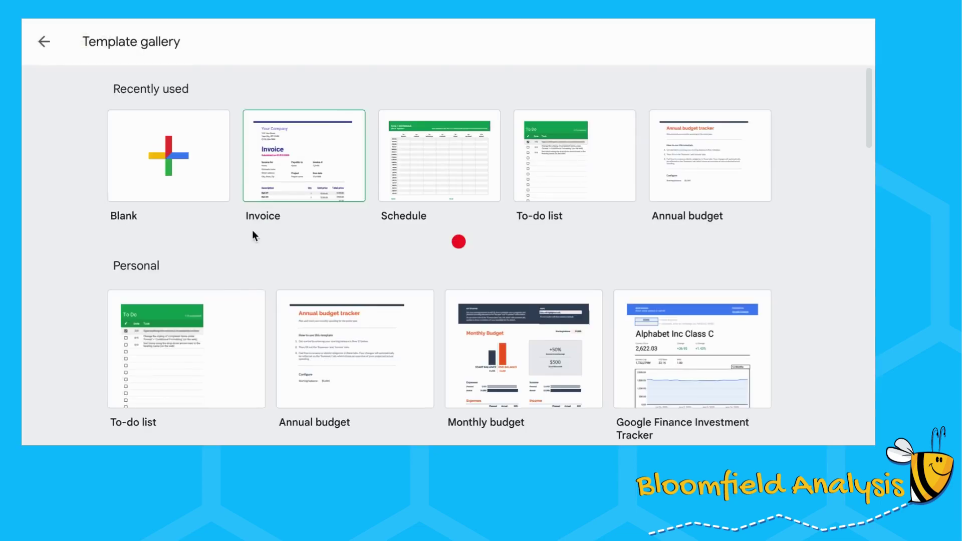
scroll(229, 279, down, 6)
scroll(230, 283, down, 5)
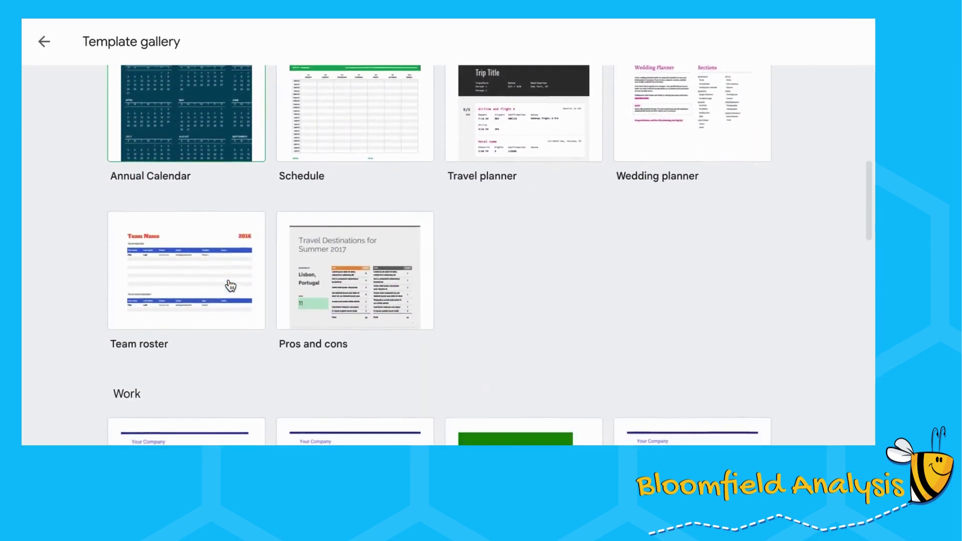
scroll(261, 344, down, 1)
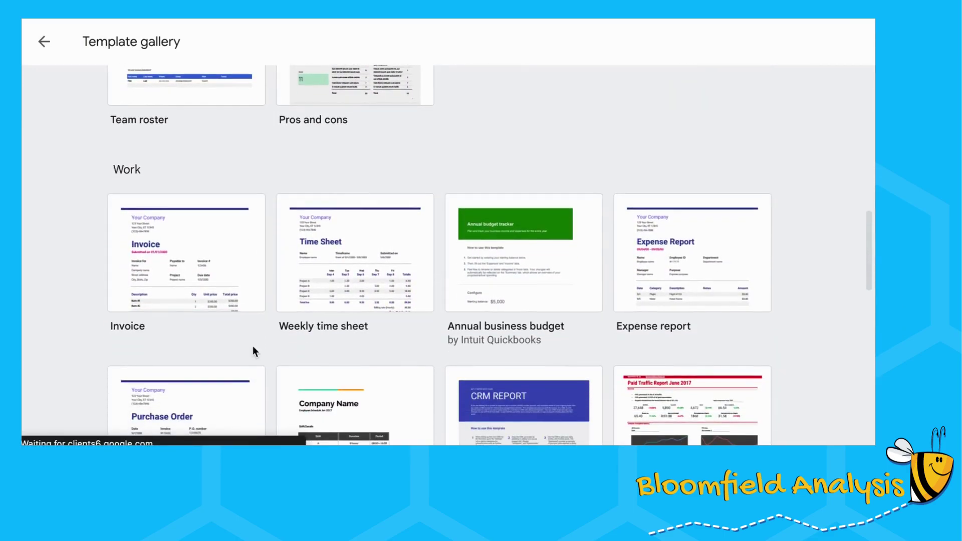
click(163, 252)
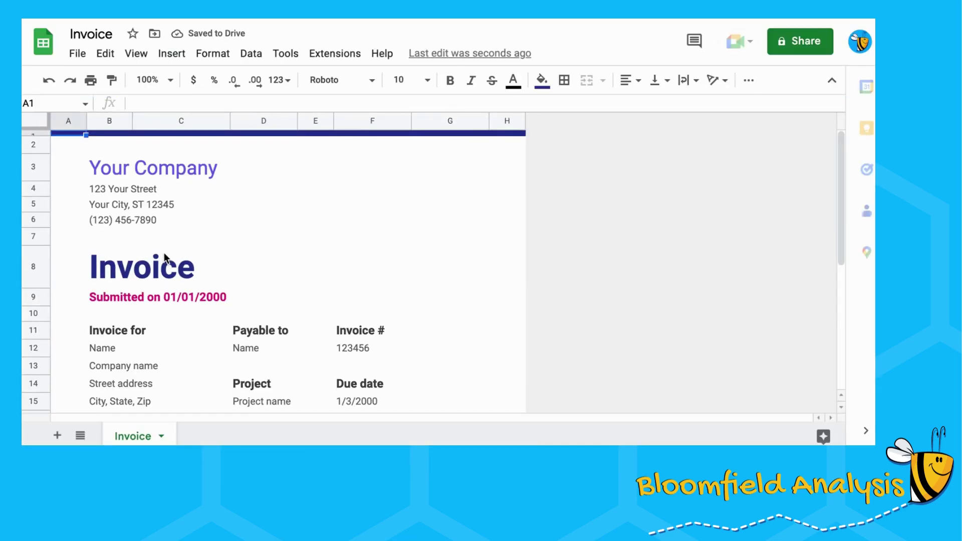
Step: Replace the "Your Company" heading in B3 with "Bloomfield Analysis"
click(107, 168)
text(B)
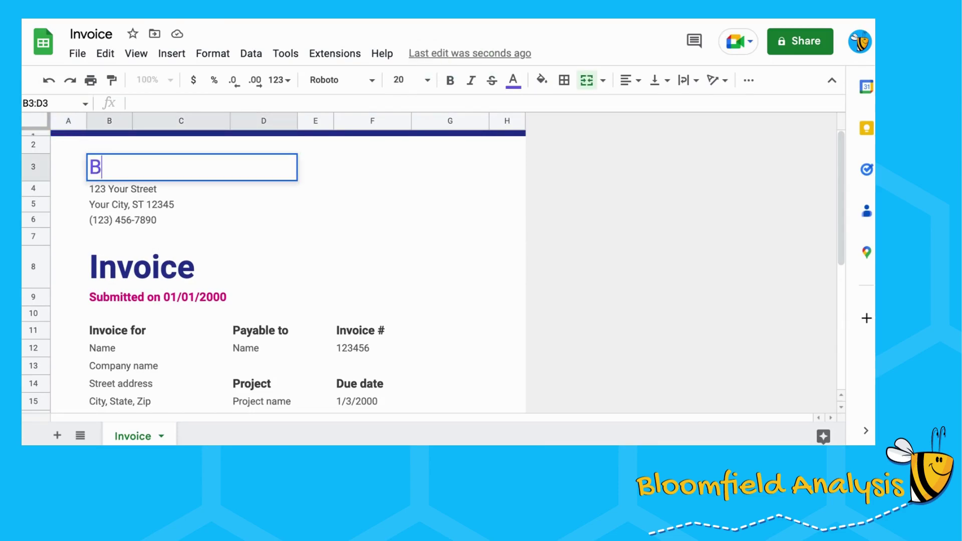
text(loomfield Aba)
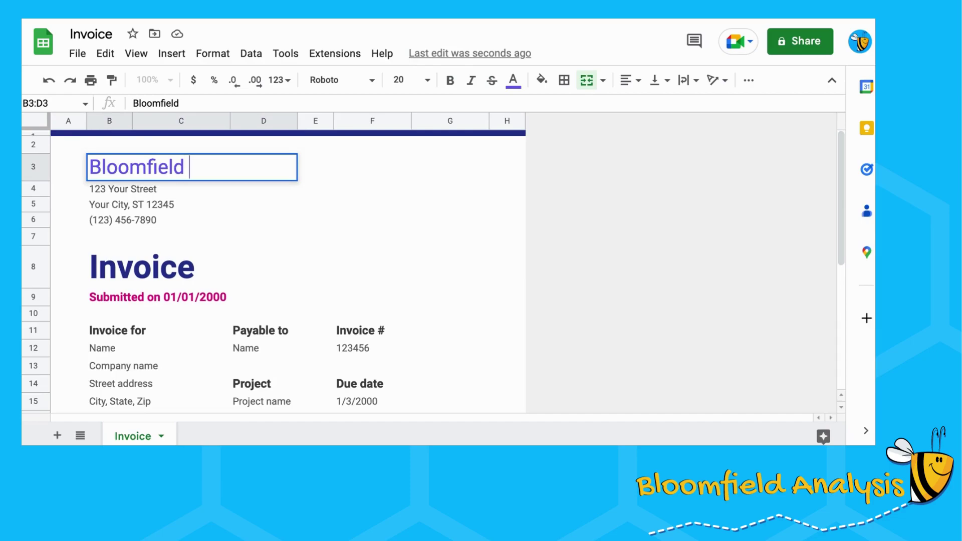
key(BackSpace)
key(BackSpace)
text(nalysis)
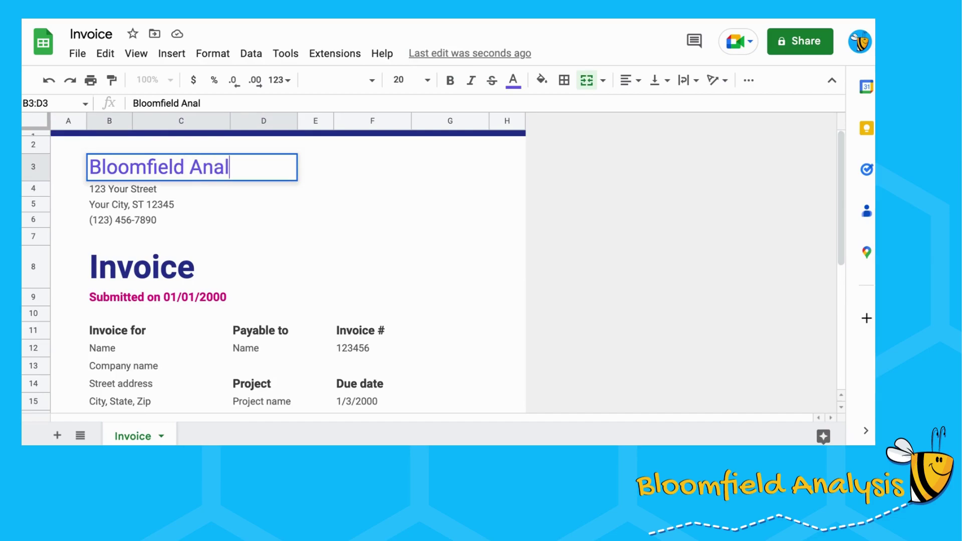
key(Return)
Step: Replace the placeholder contact lines below the company name with the company's postal address and VAT number
key(shift+Down)
key(shift+Down)
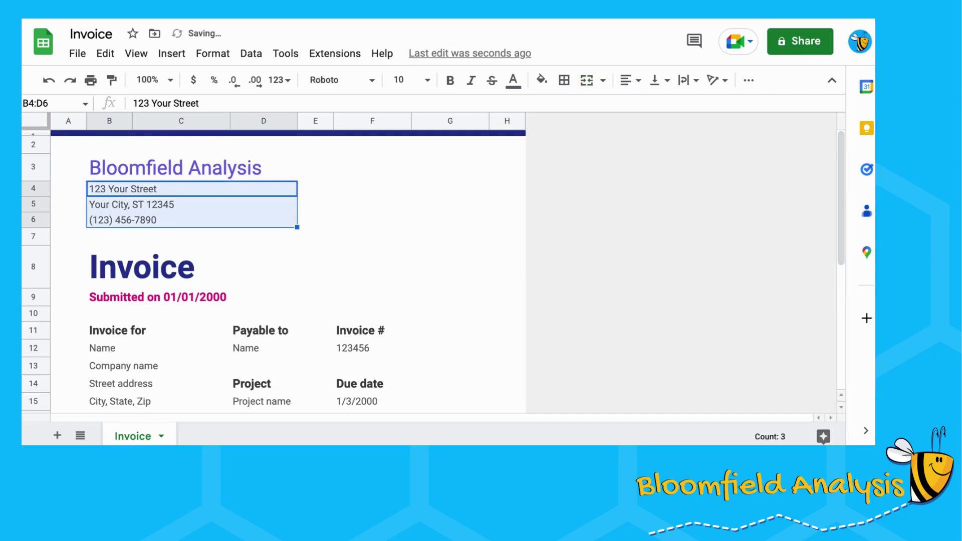
text(1 Hive Street Wildflower Meadow AB1 2BEE VAT: GB10000000)
Step: Unmerge the invoice number and due date cells across columns F and G in rows 11, 12, 14 and 15
scroll(134, 290, down, 2)
click(130, 283)
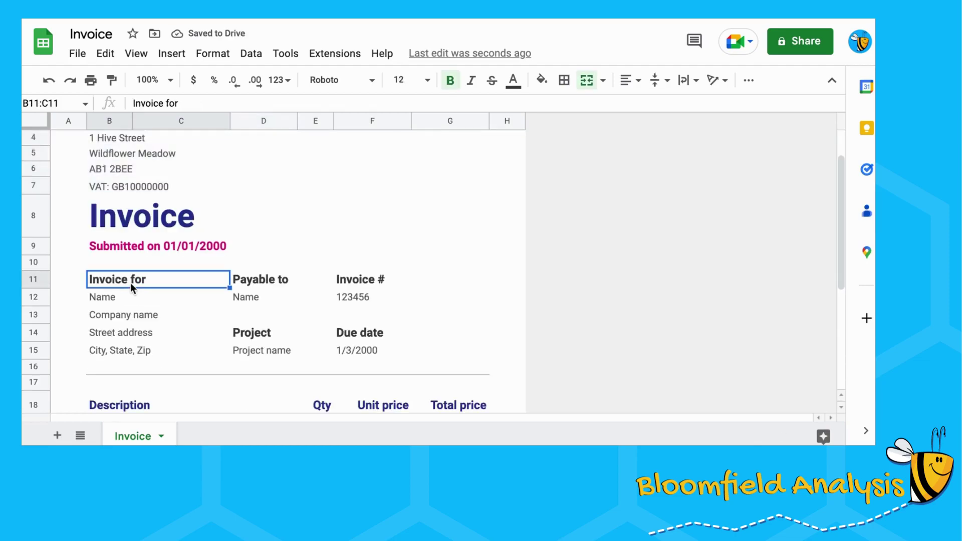
key(Tab)
key(Tab)
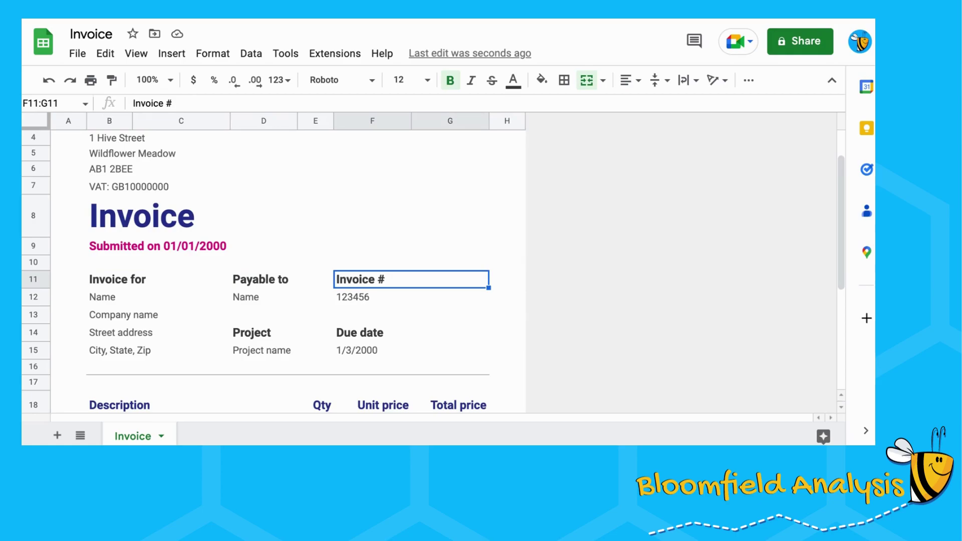
click(591, 82)
key(Down)
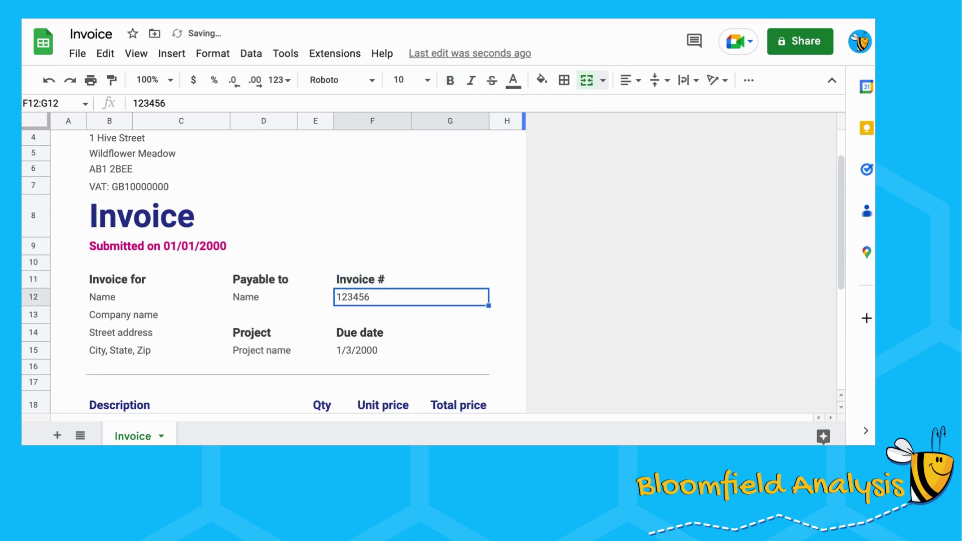
click(590, 82)
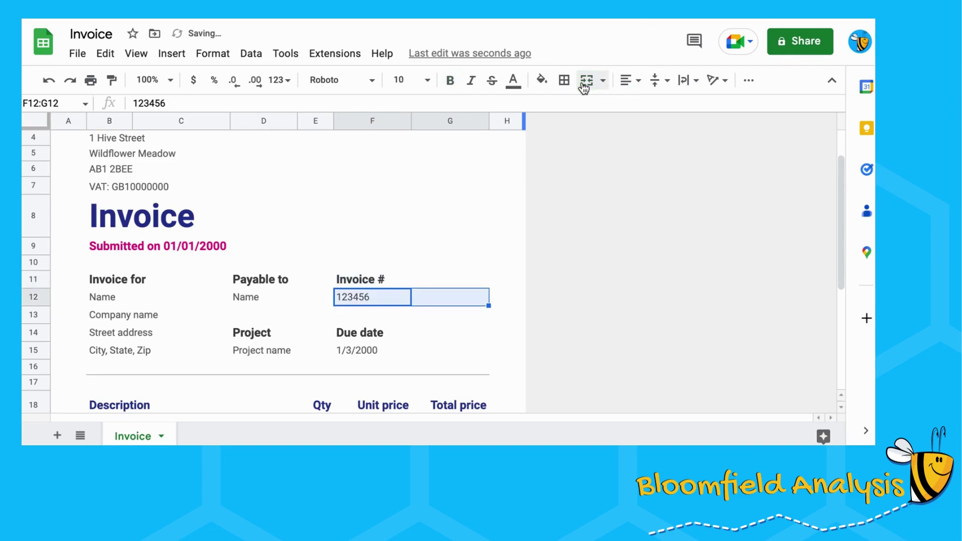
key(Down)
key(Down)
click(586, 82)
key(Down)
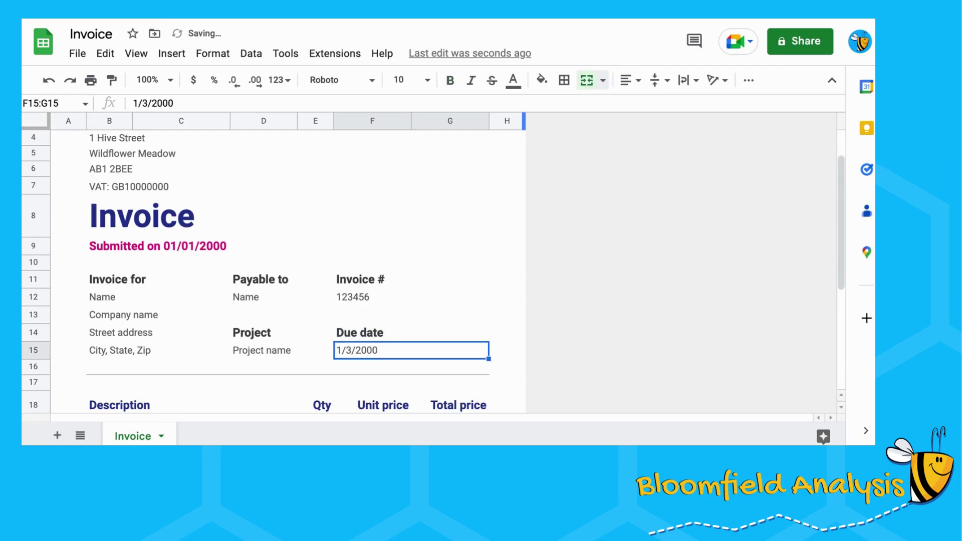
click(584, 88)
Step: Add the heading "PO #" in cell G11, beside the Invoice # heading
key(Up)
key(Up)
key(Up)
key(Up)
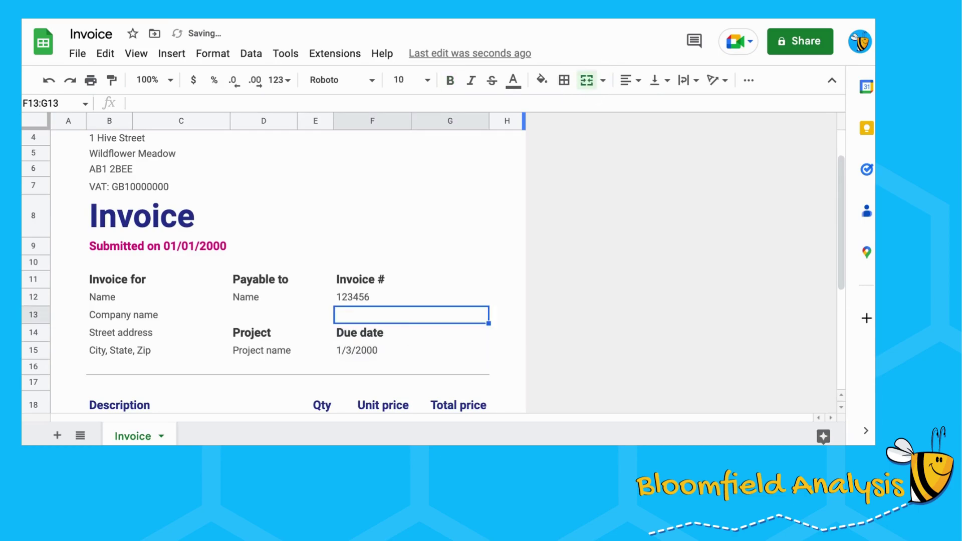
key(Right)
text(PO )
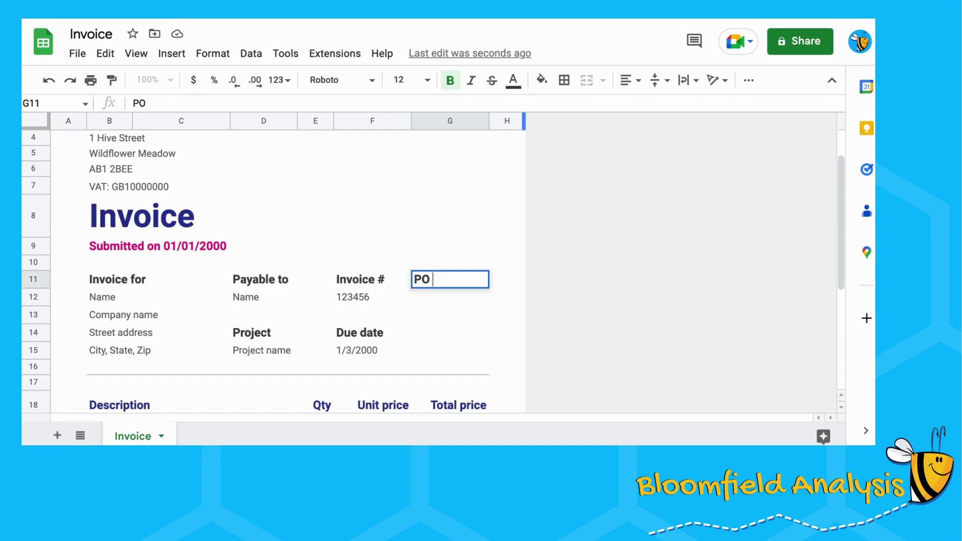
text(#)
key(Return)
Step: Change the "Due date" heading in F14 to "Invoice Date" and clear the "Submitted on" line under the Invoice title
key(Down)
key(Return)
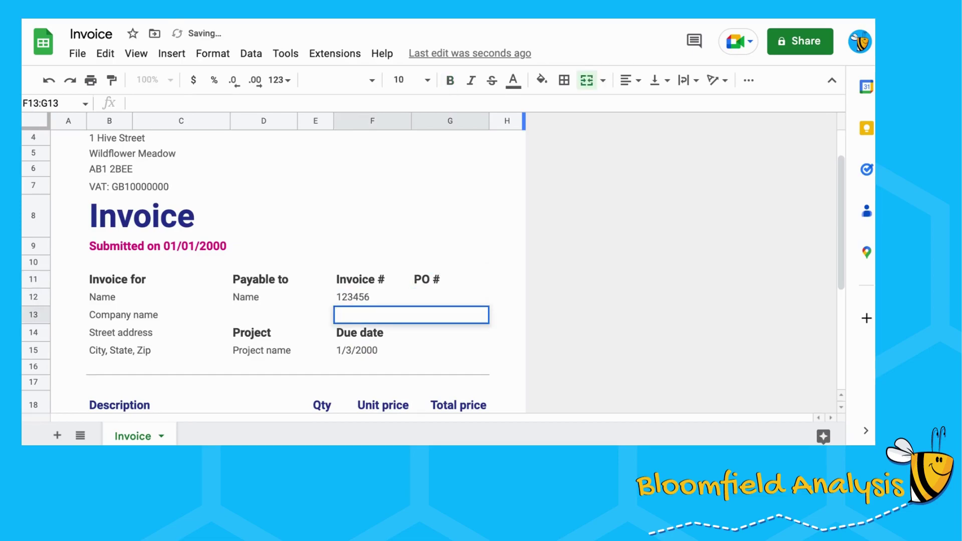
key(Return)
key(Left)
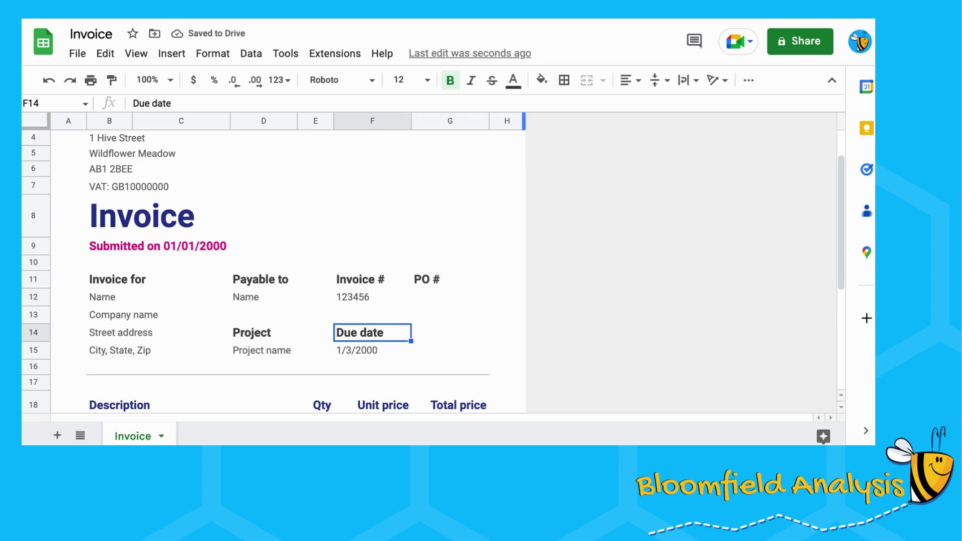
text(Invoice)
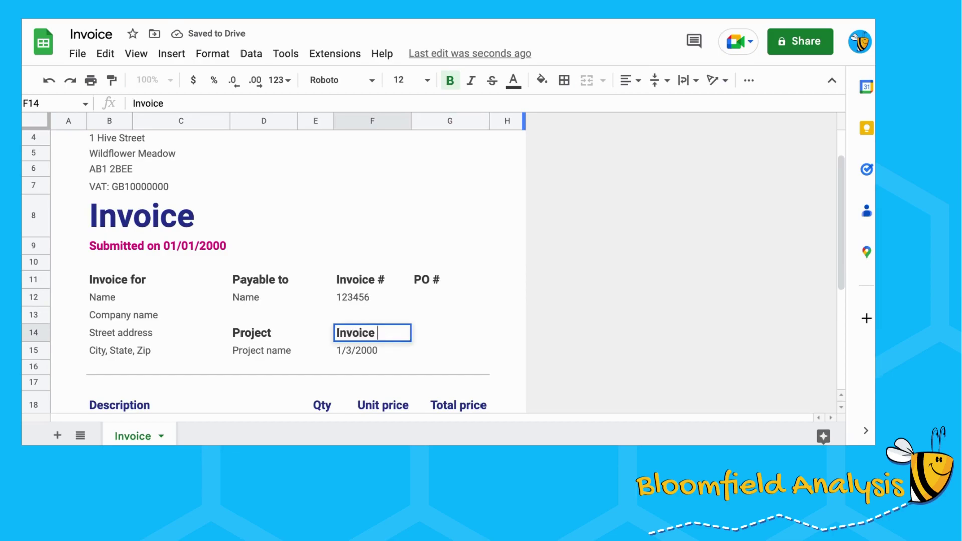
text( Date)
key(Return)
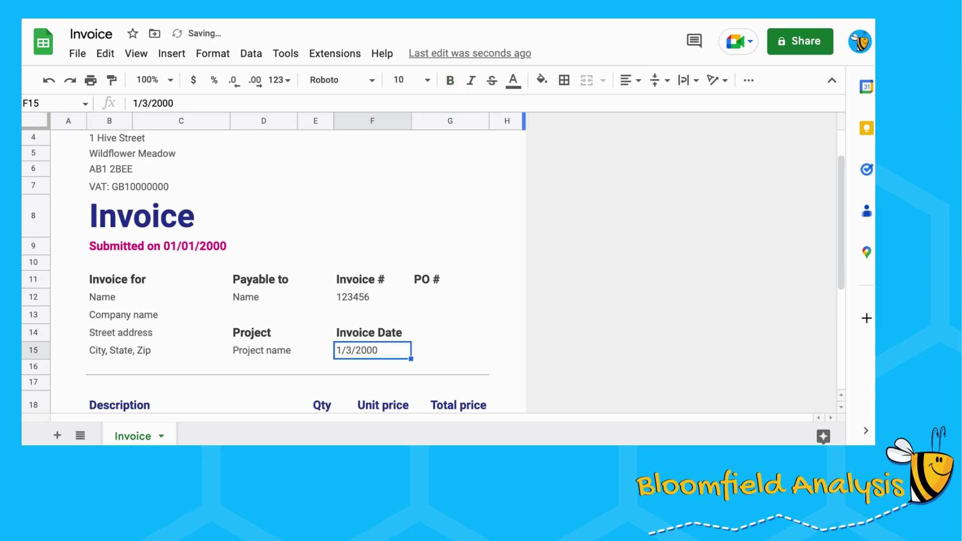
click(123, 244)
key(Delete)
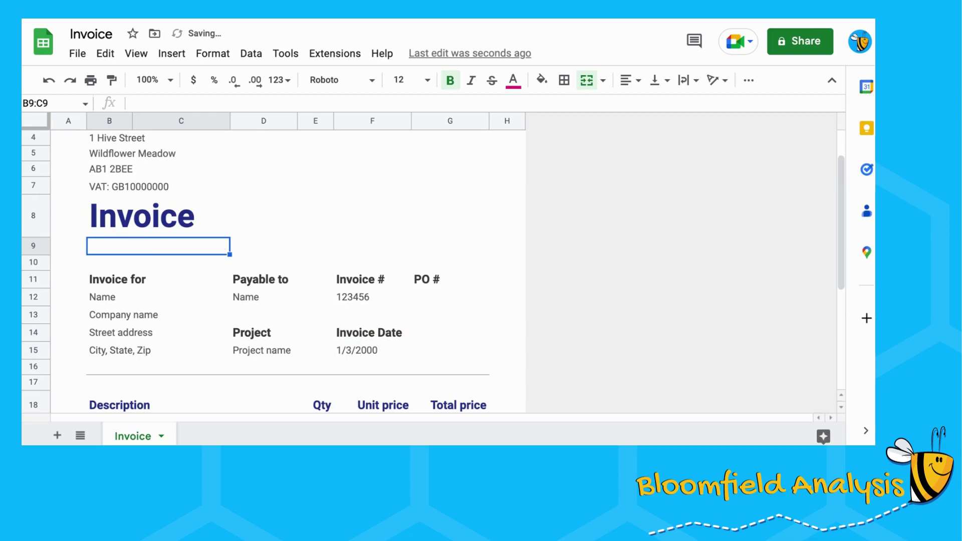
Step: Add the heading "Currency" in cell G14 beside Invoice Date, with the value GBP in the cell below it
click(454, 336)
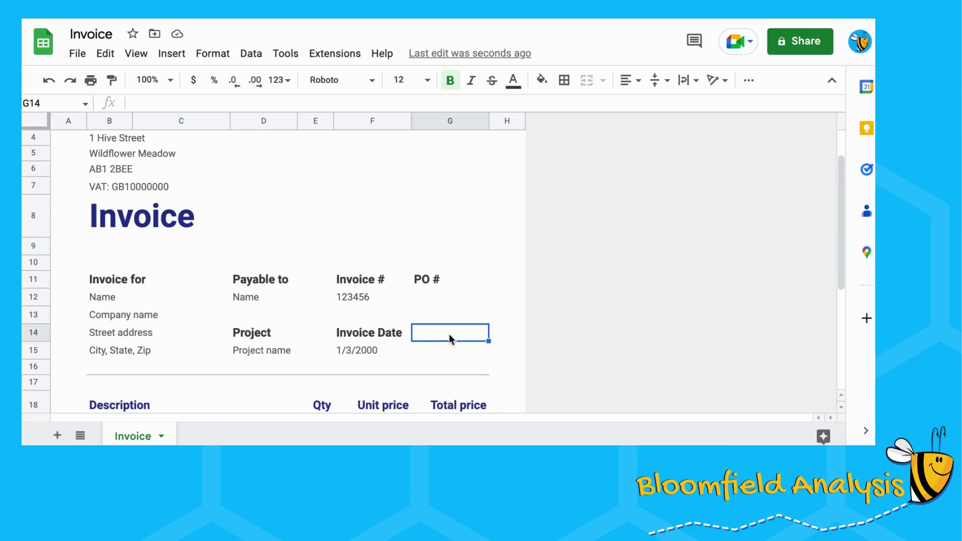
text(Curer)
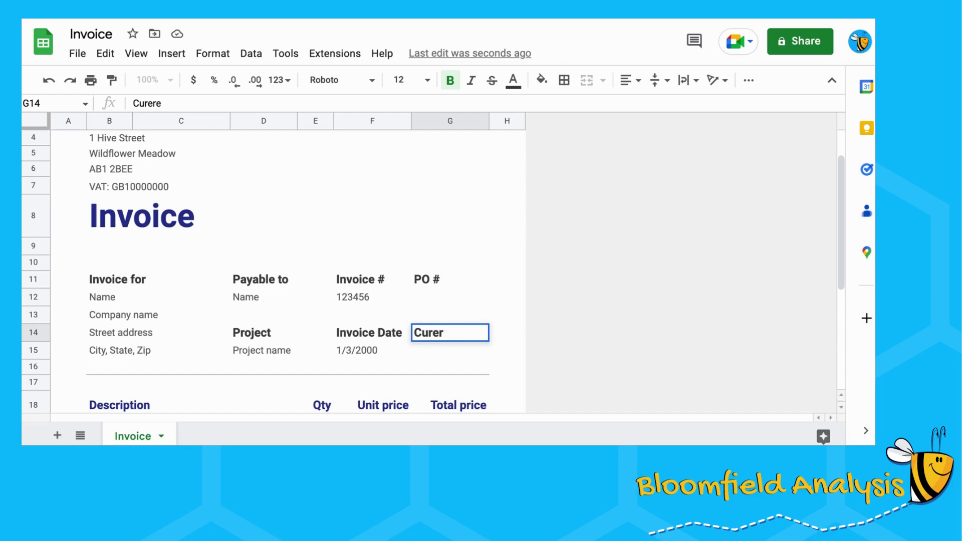
key(BackSpace)
key(BackSpace)
text(rency)
key(Return)
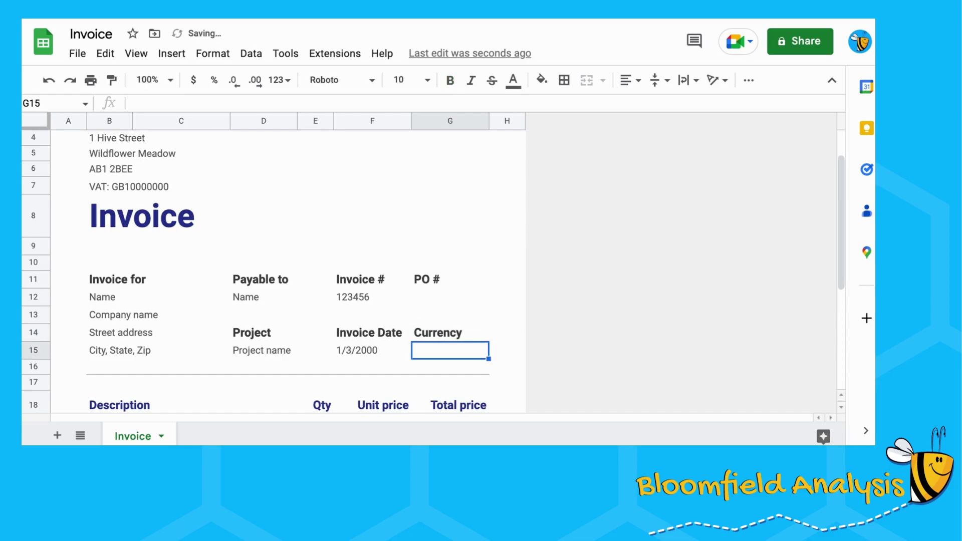
text(GBP)
key(Return)
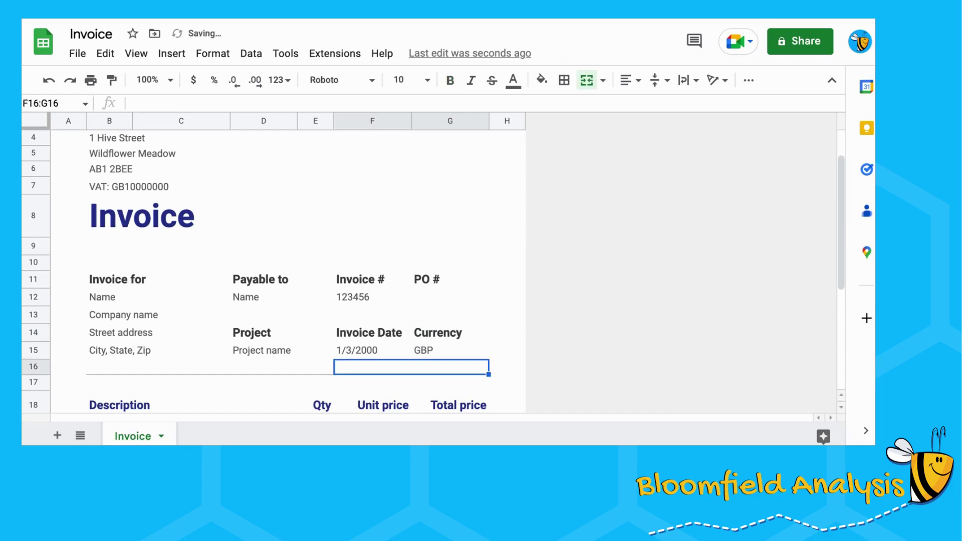
Step: Replace the placeholder name under the Payable to heading with "Bloomfield Analysis"
click(437, 333)
click(280, 315)
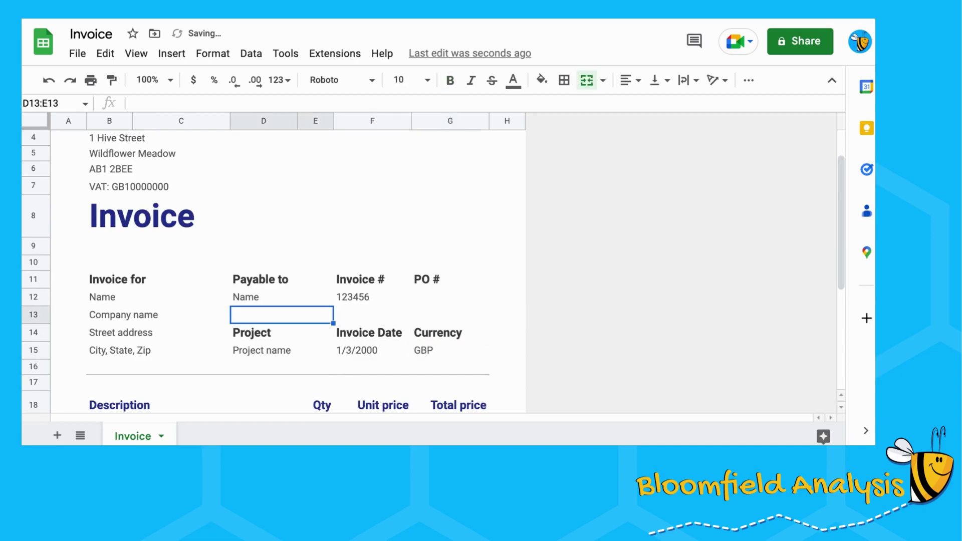
click(158, 297)
click(280, 297)
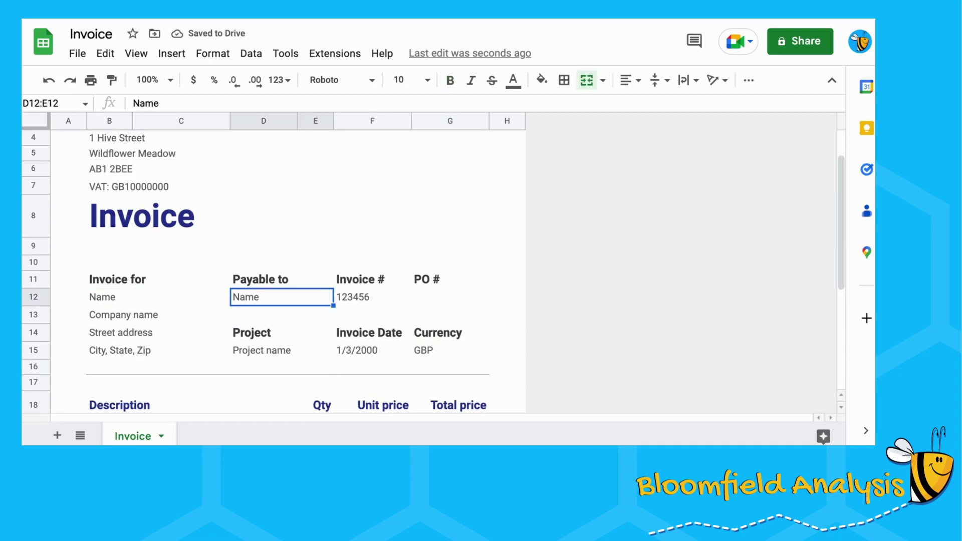
text(B)
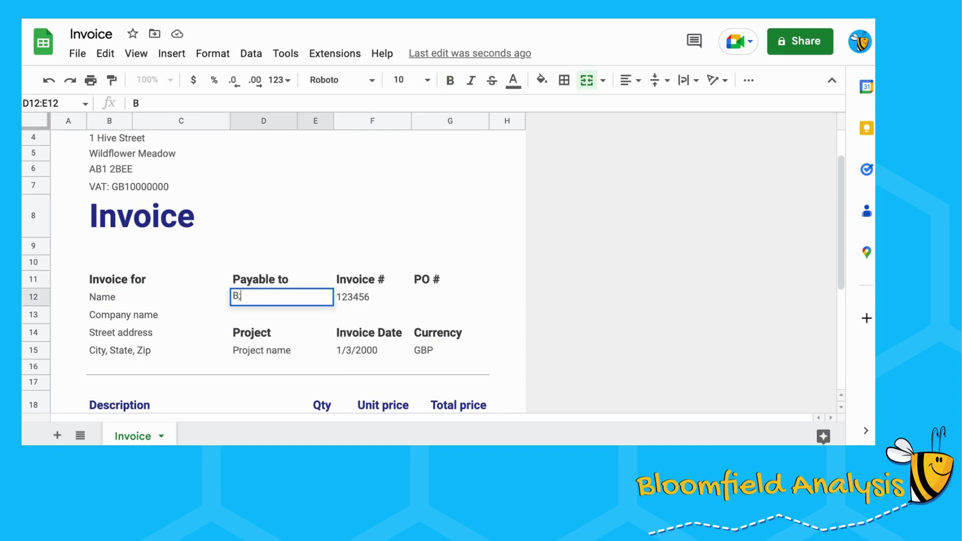
text(loom)
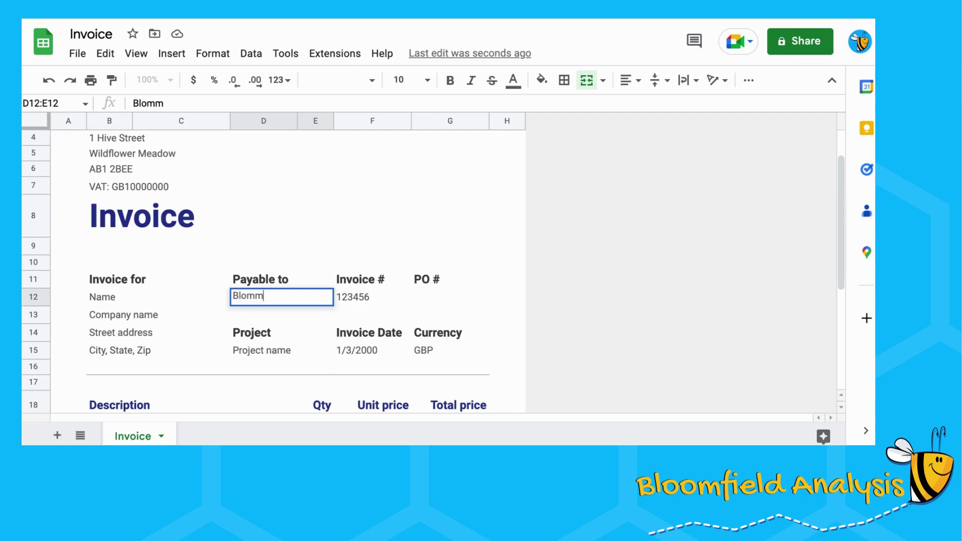
key(BackSpace)
key(BackSpace)
text(omfield Anala)
key(BackSpace)
text(ysis)
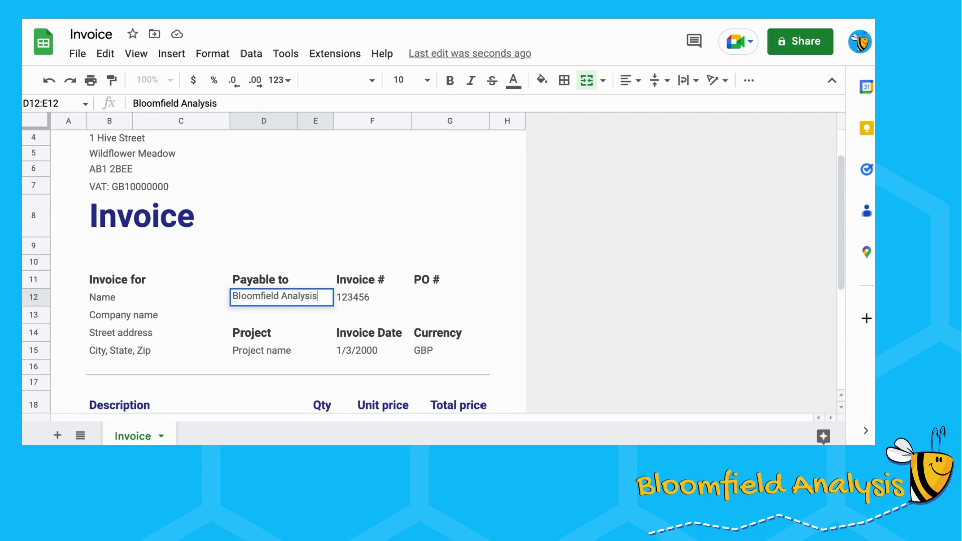
key(Return)
Step: Look through the file formats available for downloading the invoice, without downloading it
click(394, 232)
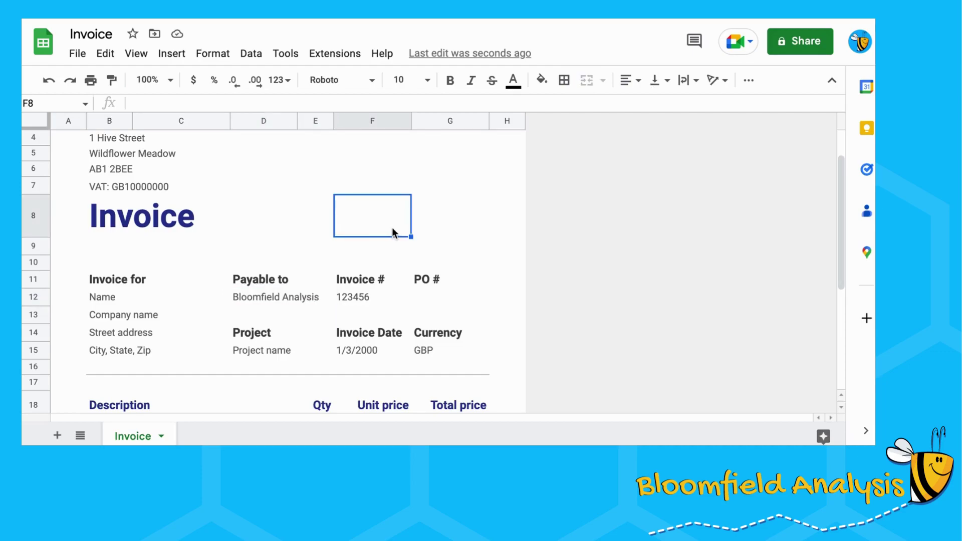
click(75, 59)
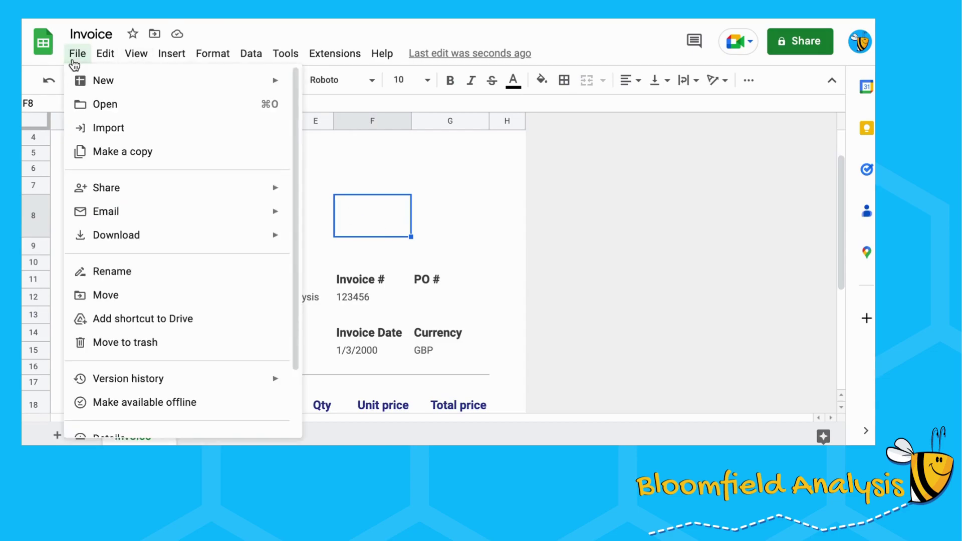
mouse_move(270, 235)
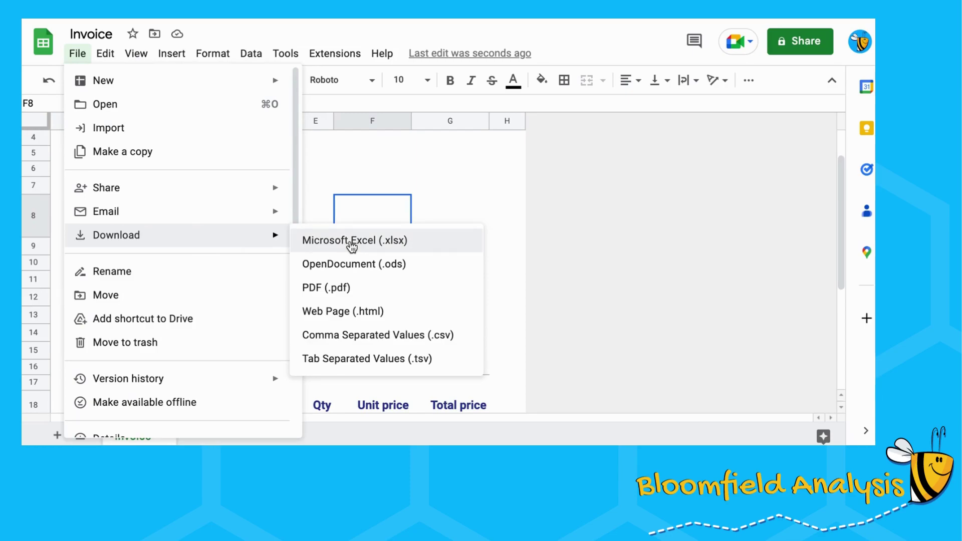
click(458, 184)
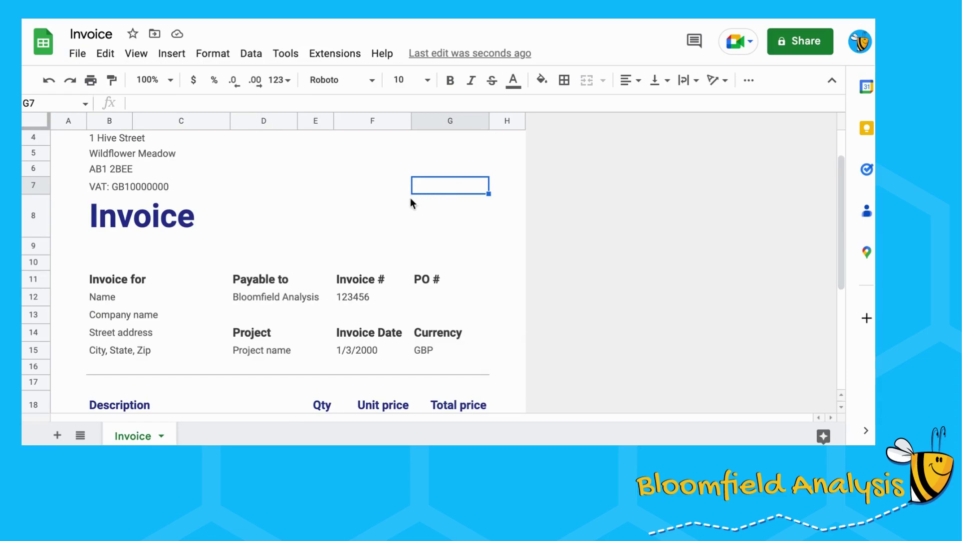
click(381, 220)
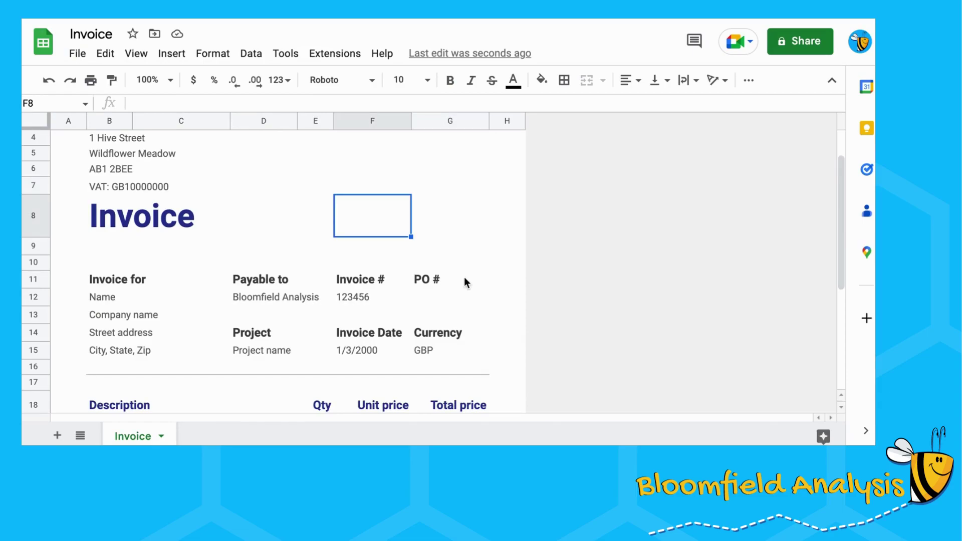
Step: Review the company details, Invoice for, Invoice #, PO #, Project, Invoice Date and Currency sections of the invoice
scroll(197, 174, up, 1)
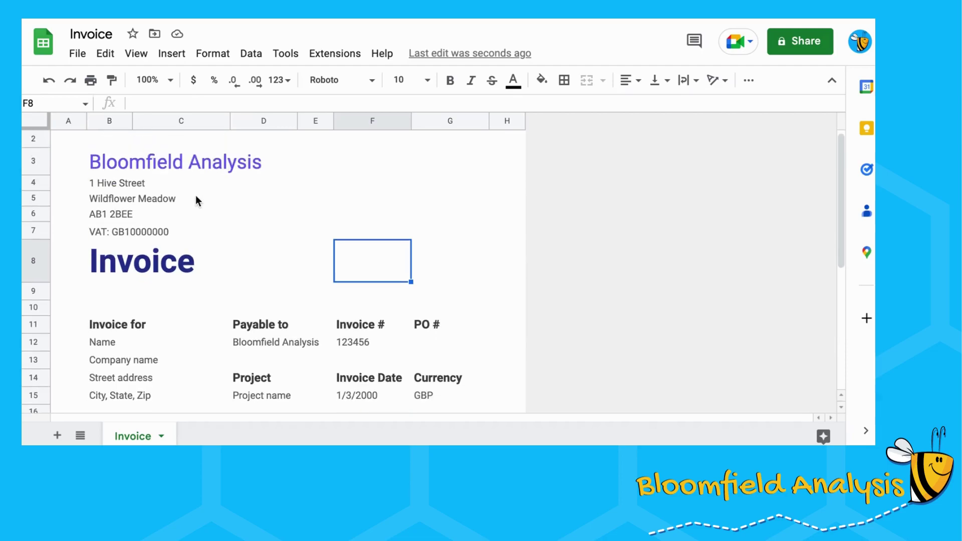
drag(132, 146, 116, 214)
scroll(143, 250, down, 3)
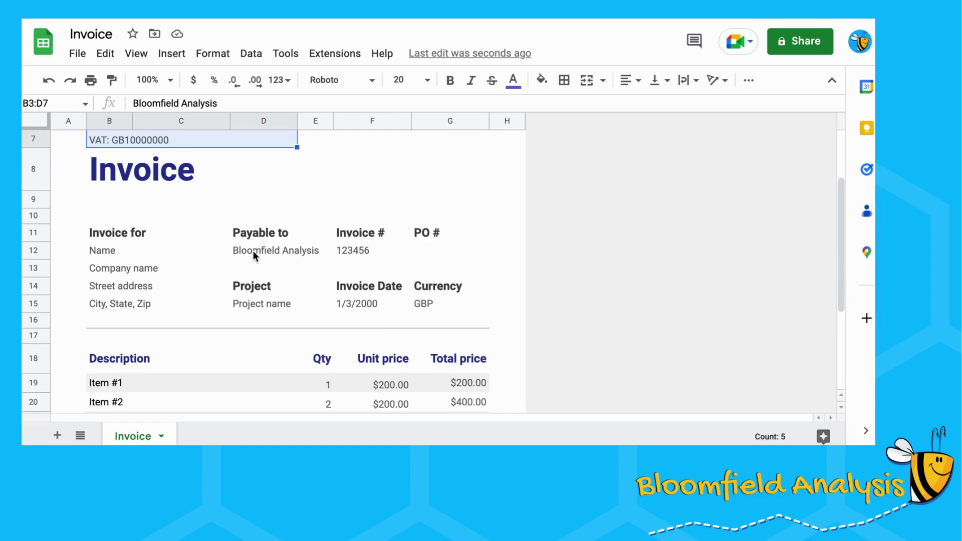
drag(125, 236, 112, 307)
drag(365, 233, 429, 262)
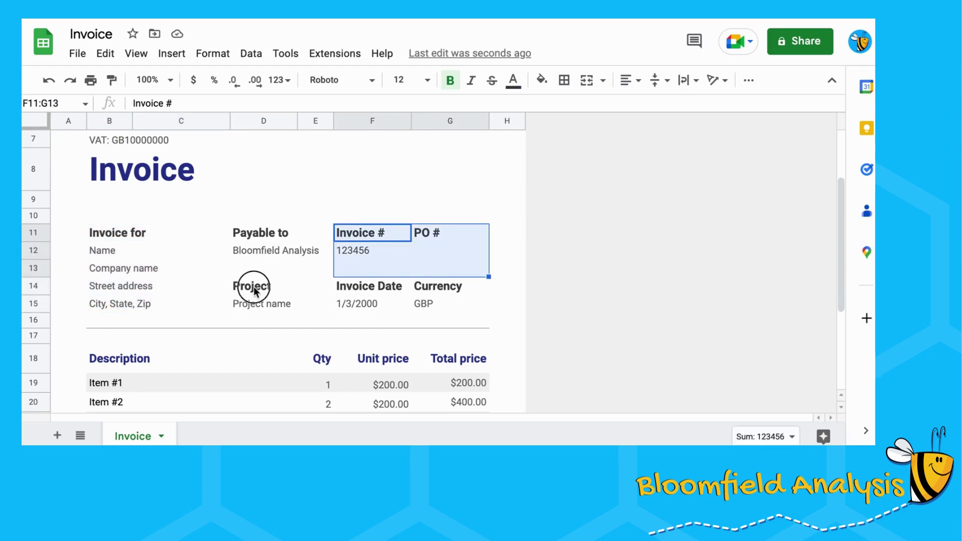
drag(253, 284, 427, 300)
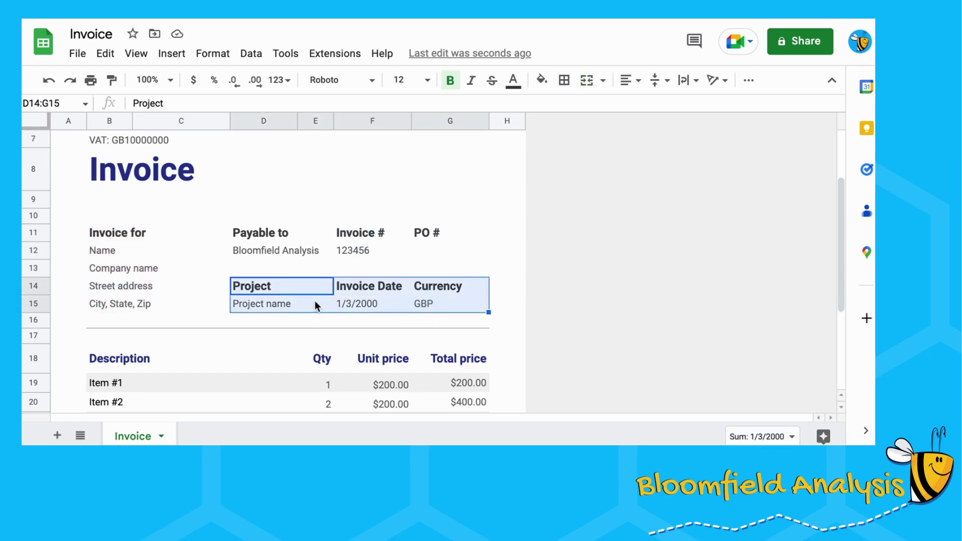
Step: Clear the contents of item rows 20 to 22 across columns B to G, leaving only Item #1
scroll(314, 302, down, 1)
drag(102, 339, 467, 380)
key(Delete)
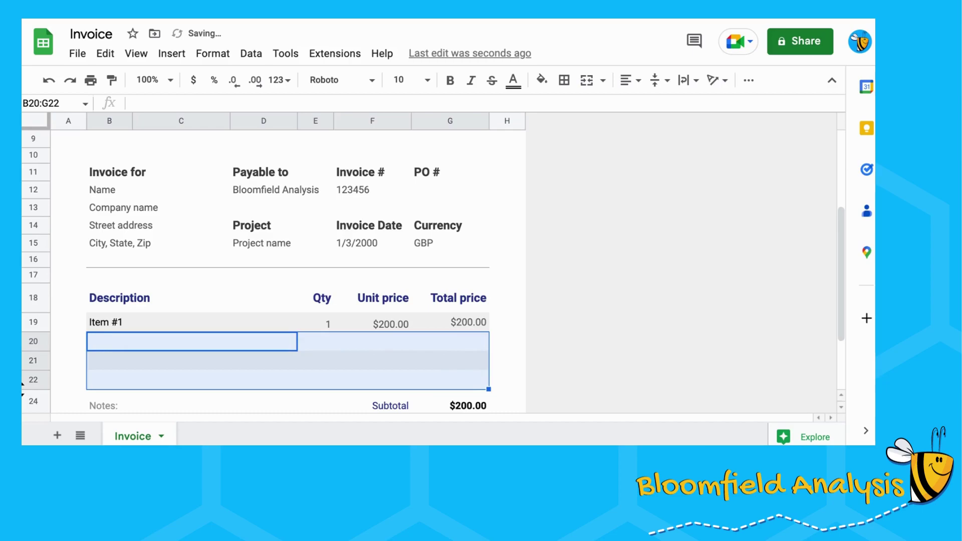
key(Up)
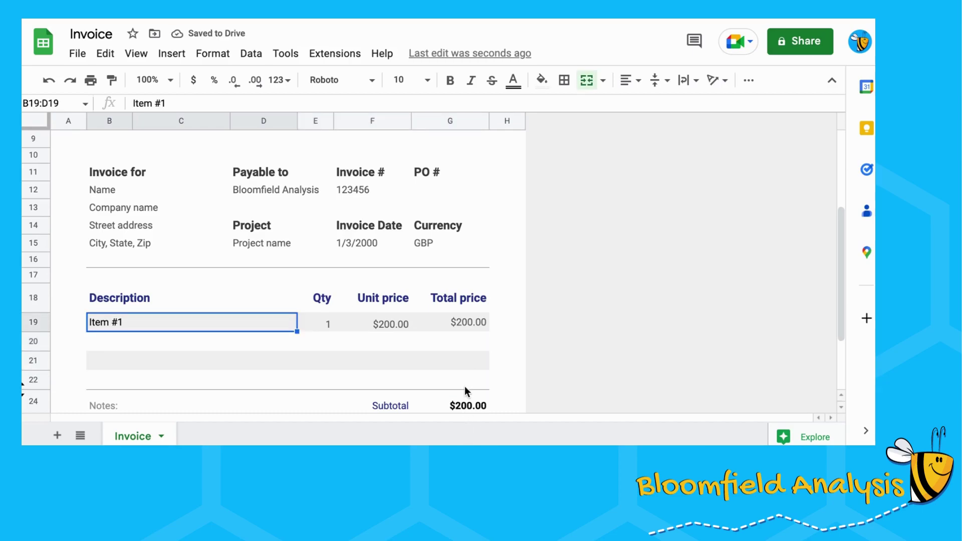
Step: Change the "Adjustments" label in cell F25 below Subtotal to "VAT"
scroll(464, 386, down, 3)
click(396, 357)
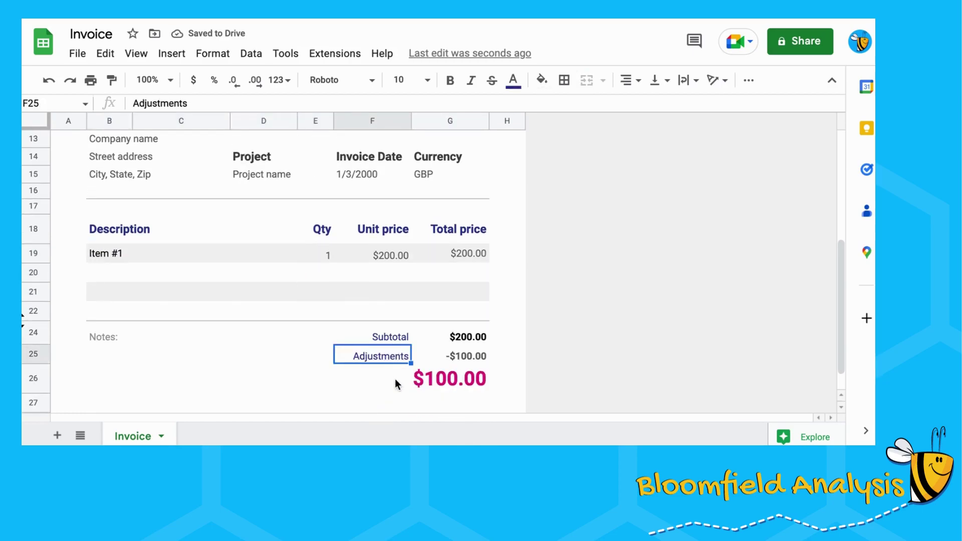
key(BackSpace)
text(VAT)
key(Return)
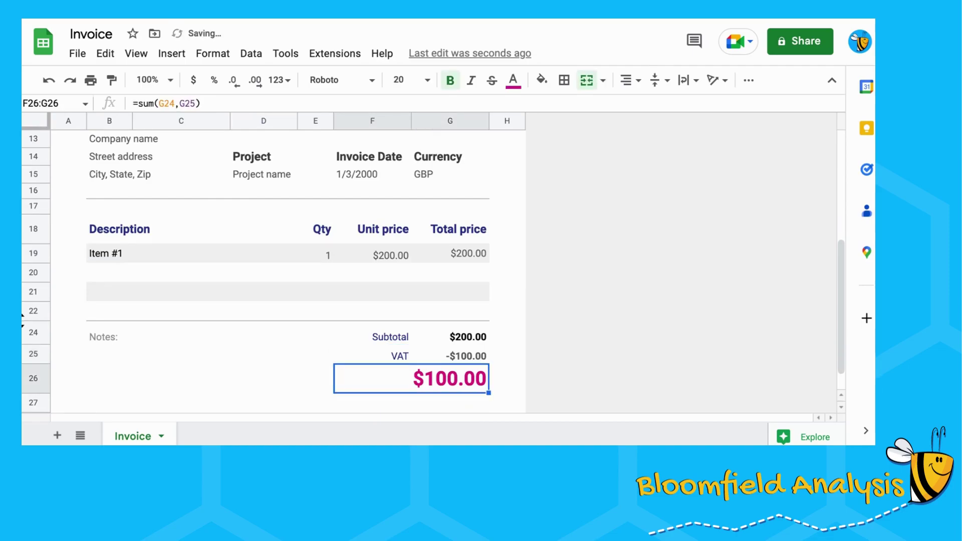
Step: Add the label "VAT Rate" in cell B25 below Notes and enter 20% in the merged cell beside it
key(Up)
key(Left)
key(Left)
text(VAT)
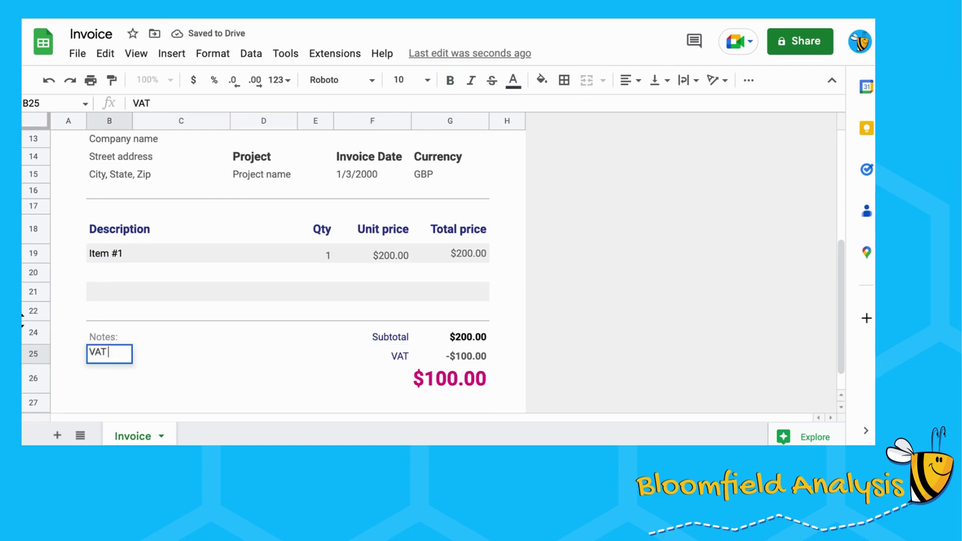
text( RAte)
key(BackSpace)
key(BackSpace)
key(BackSpace)
text(ate)
key(Tab)
text(20%)
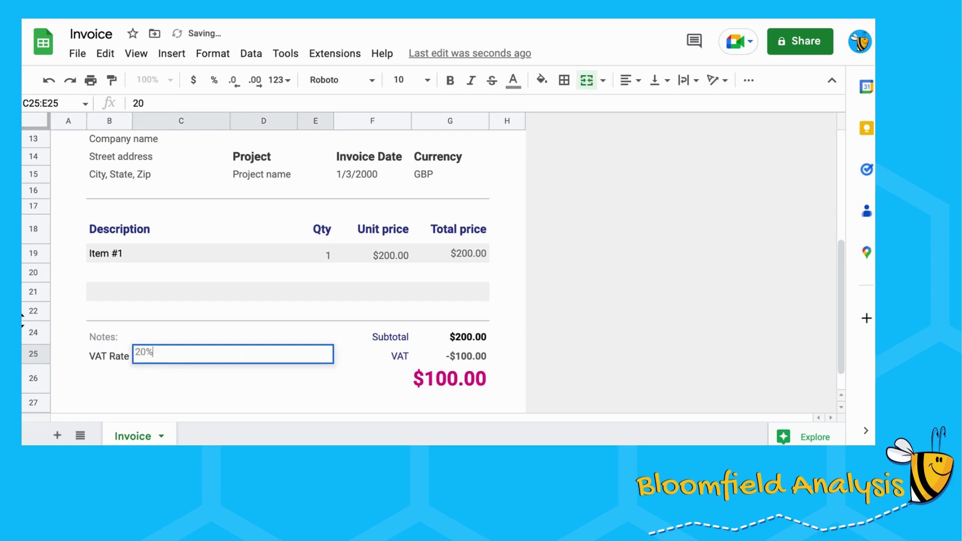
key(Return)
Step: Enter the formula =G24*C25 in cell G25 to calculate the VAT from the subtotal and the VAT rate
key(Up)
key(Tab)
key(Tab)
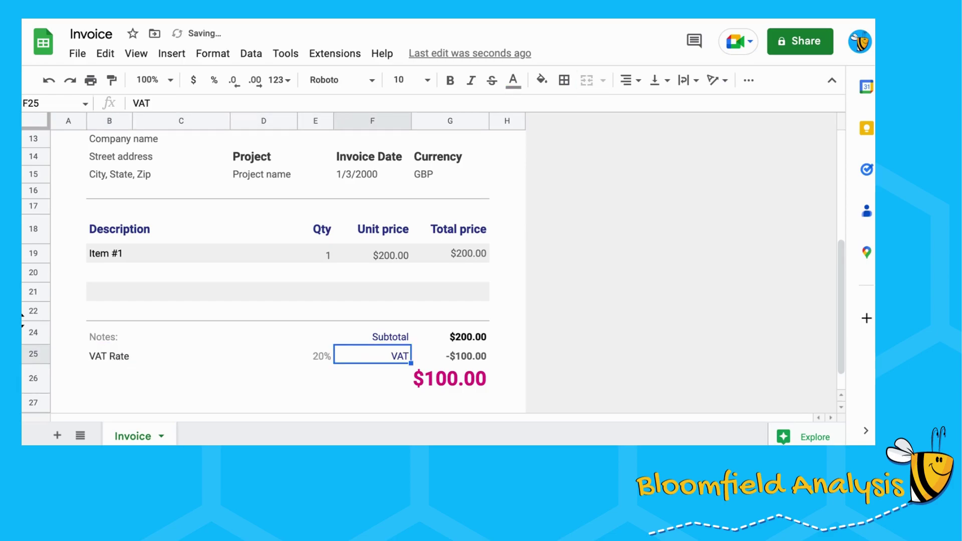
text(=)
key(Up)
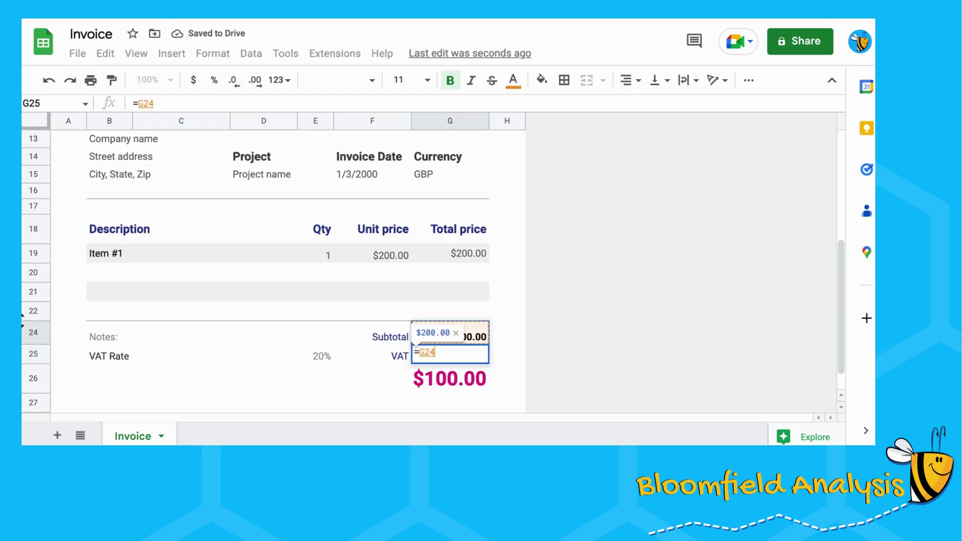
text(*)
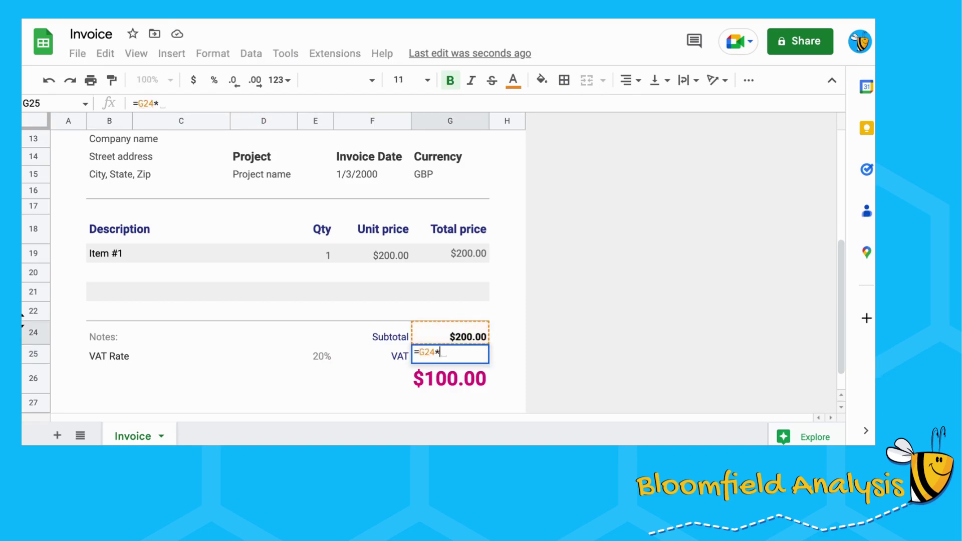
key(Left)
key(Left)
key(Return)
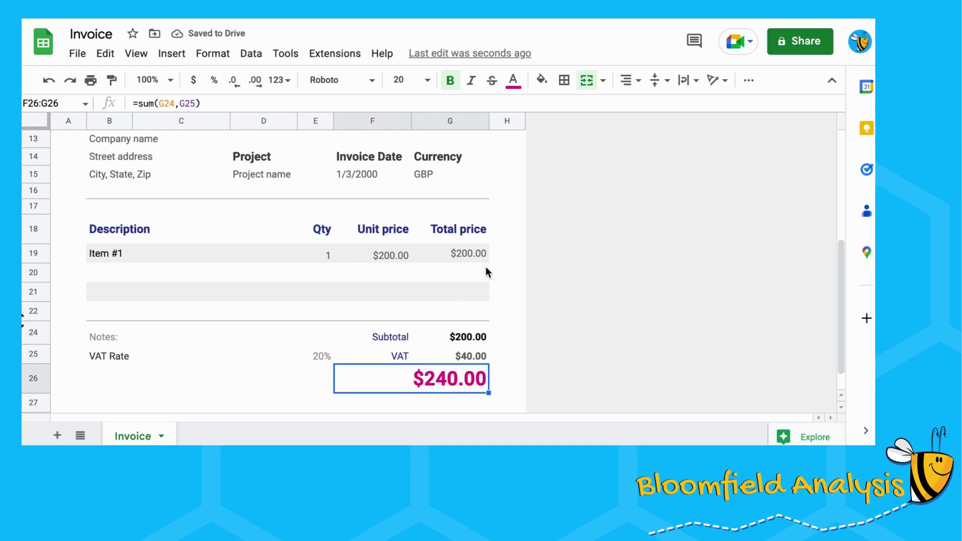
Step: Examine the formulas behind the Item #1 total price in G19 and the subtotal in G24
click(455, 256)
click(247, 103)
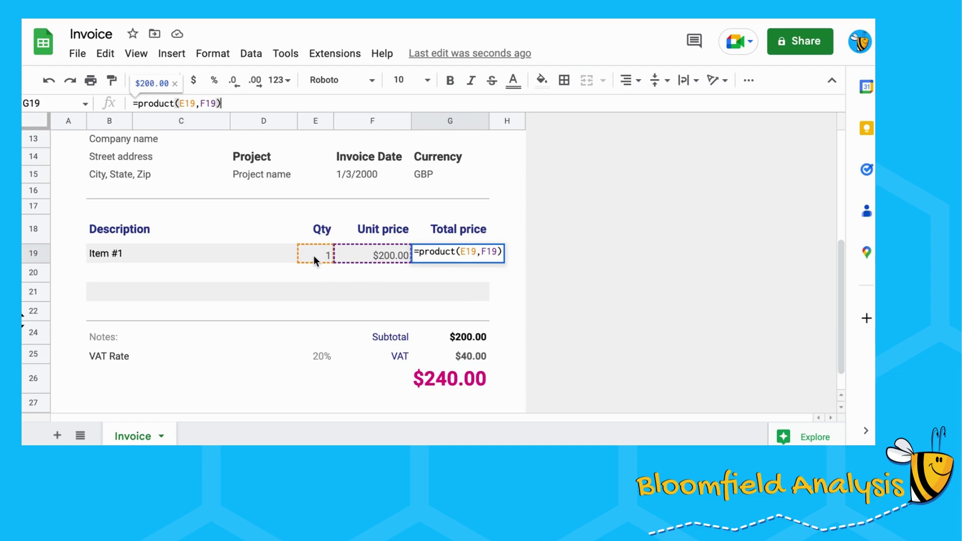
click(459, 338)
click(200, 104)
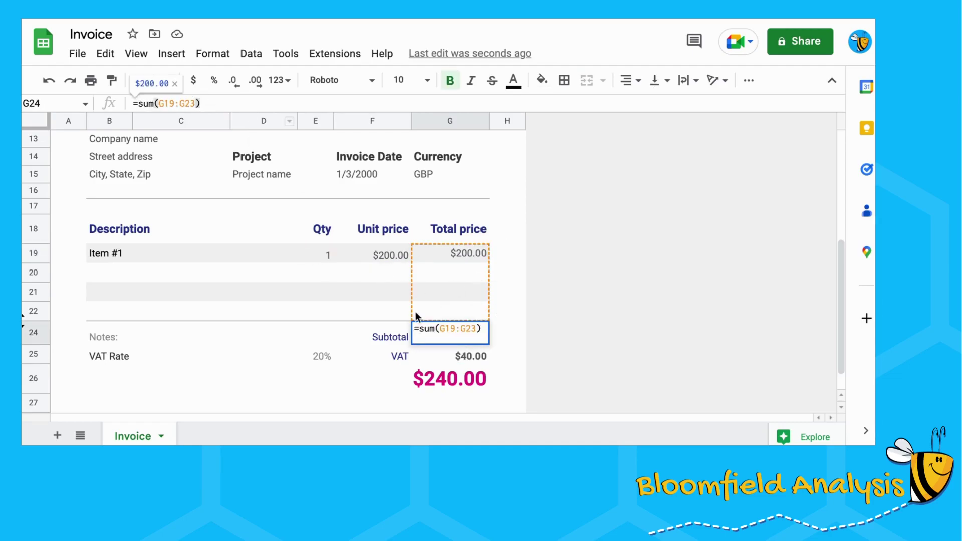
key(Return)
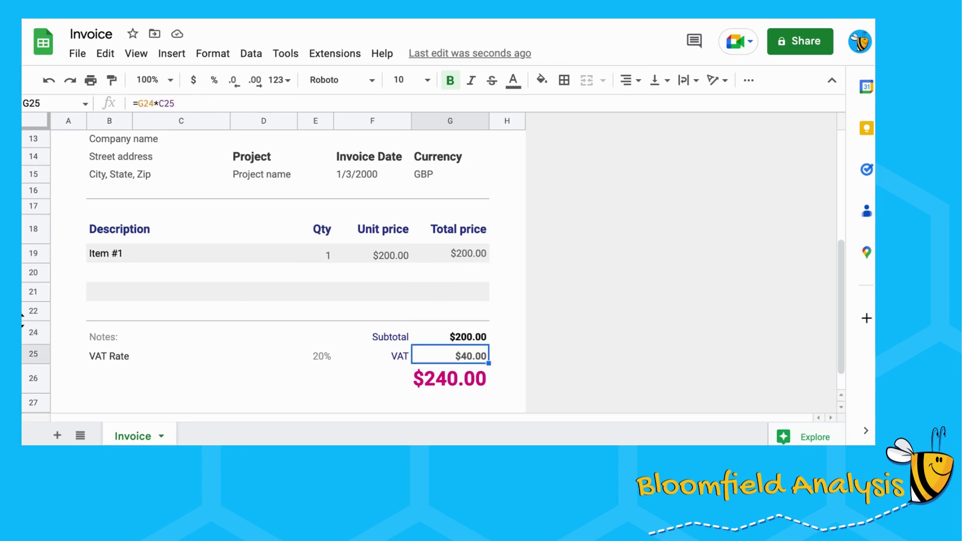
Step: Review the item and totals rows and the cells under the PO # and Invoice # headings
scroll(317, 296, down, 1)
scroll(318, 296, up, 2)
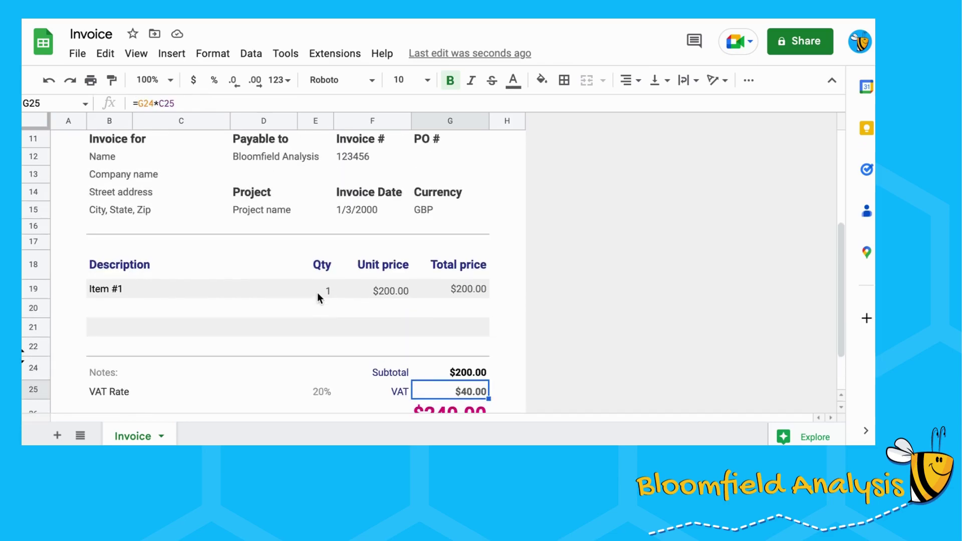
scroll(317, 294, up, 2)
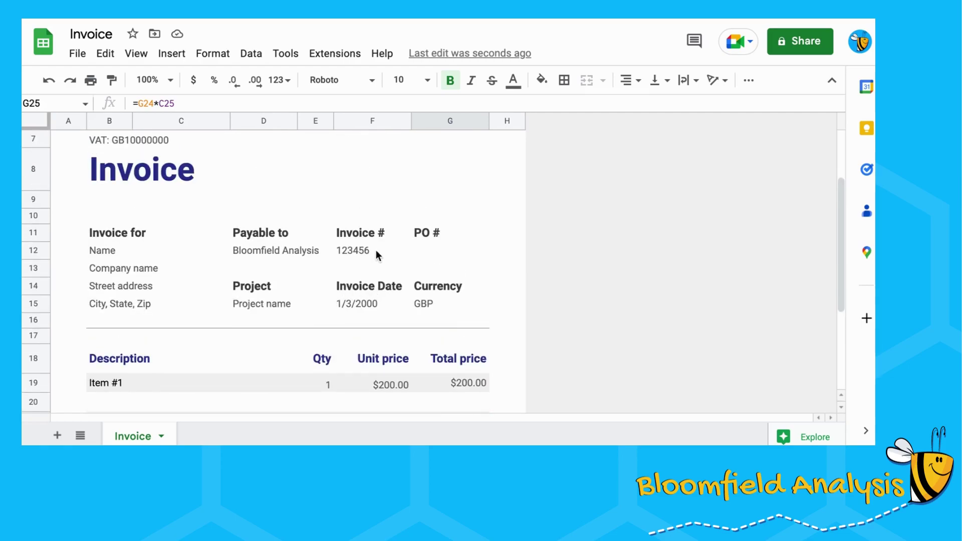
click(434, 248)
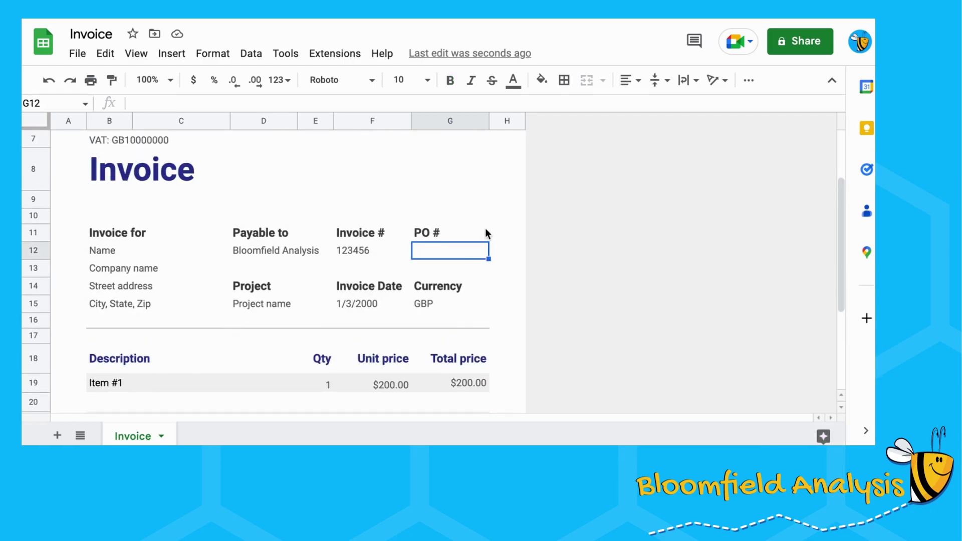
click(372, 247)
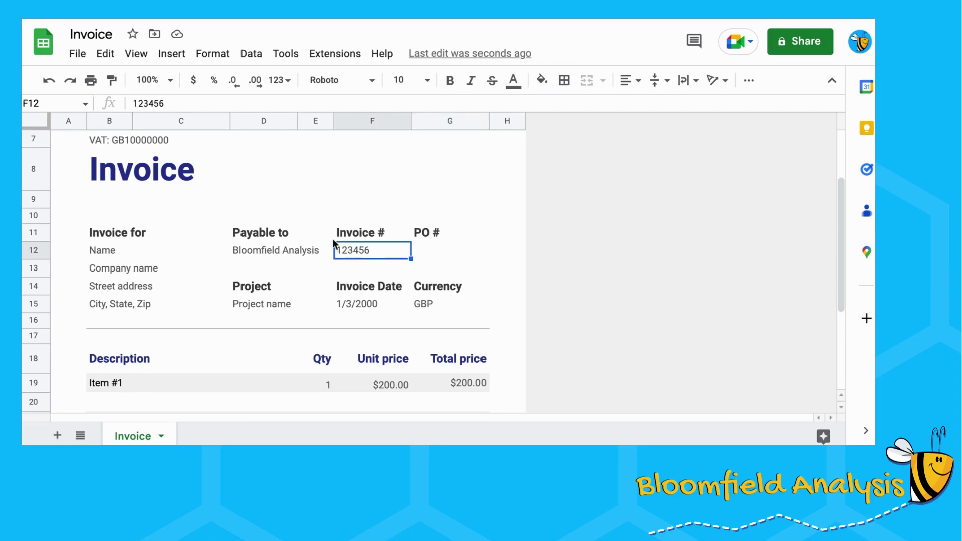
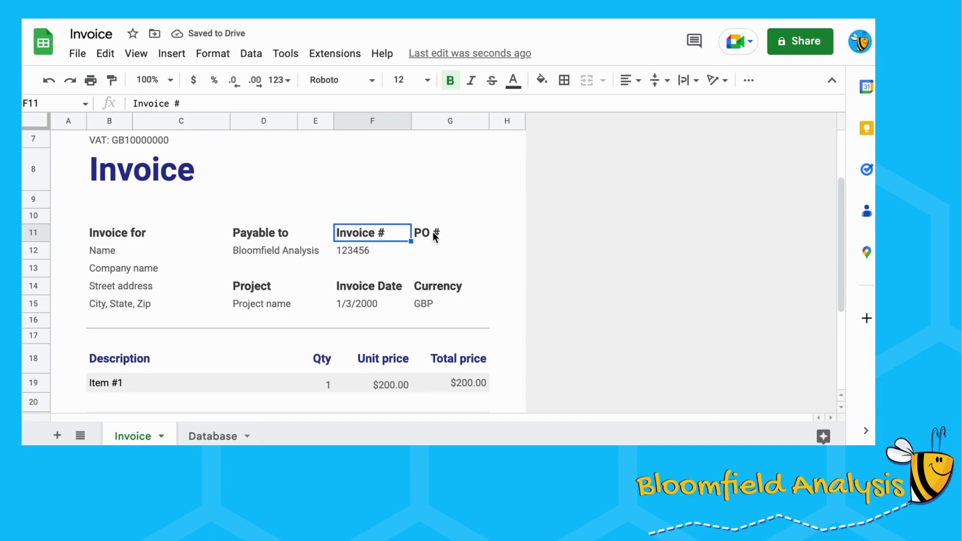
Step: Copy the Invoice # and PO # headings into A1:B1 of the Database sheet and return to the Invoice sheet
key(ctrl+c)
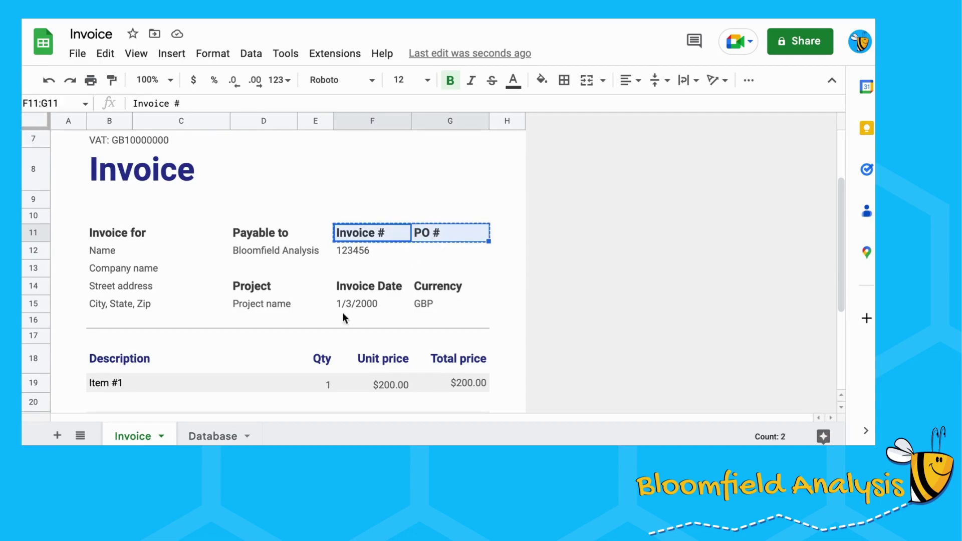
click(200, 437)
key(ctrl+v)
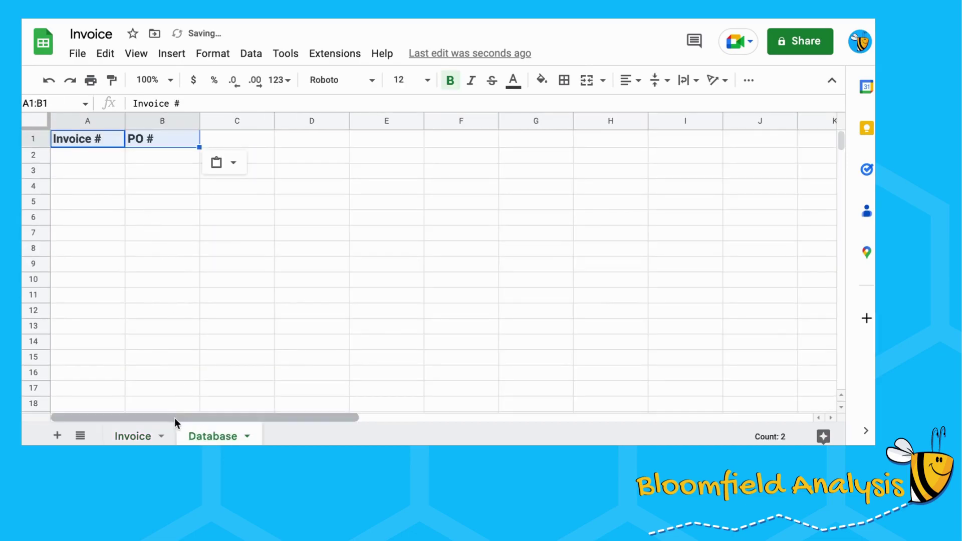
click(133, 436)
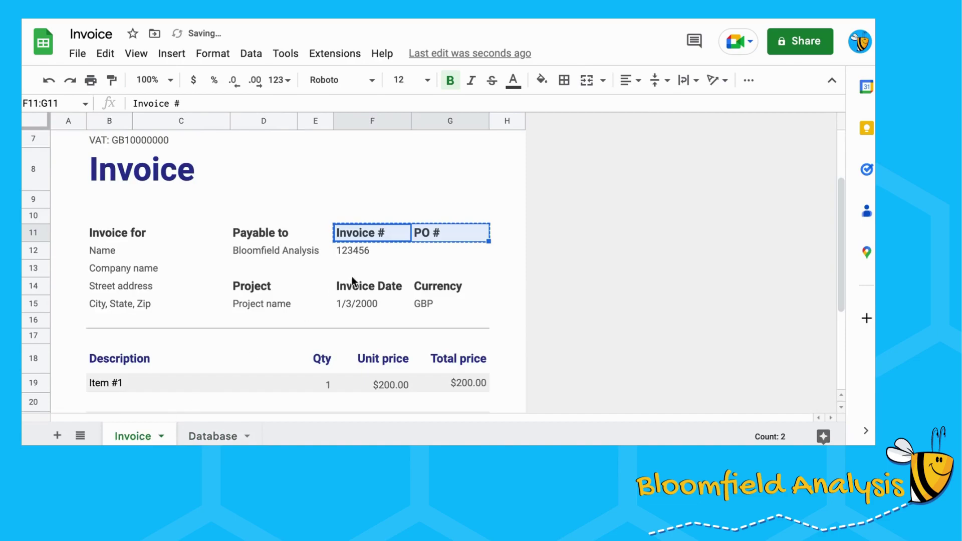
click(140, 255)
drag(141, 257, 143, 304)
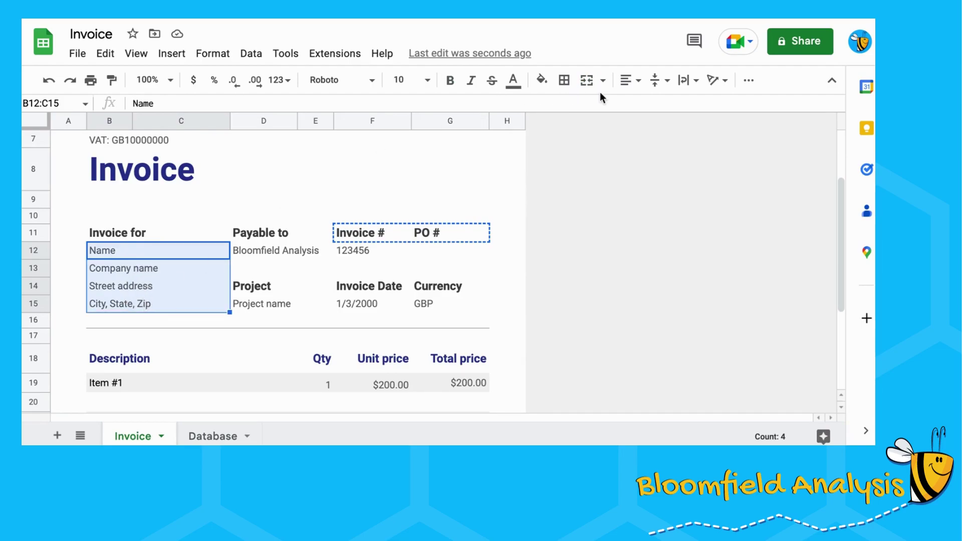
click(587, 80)
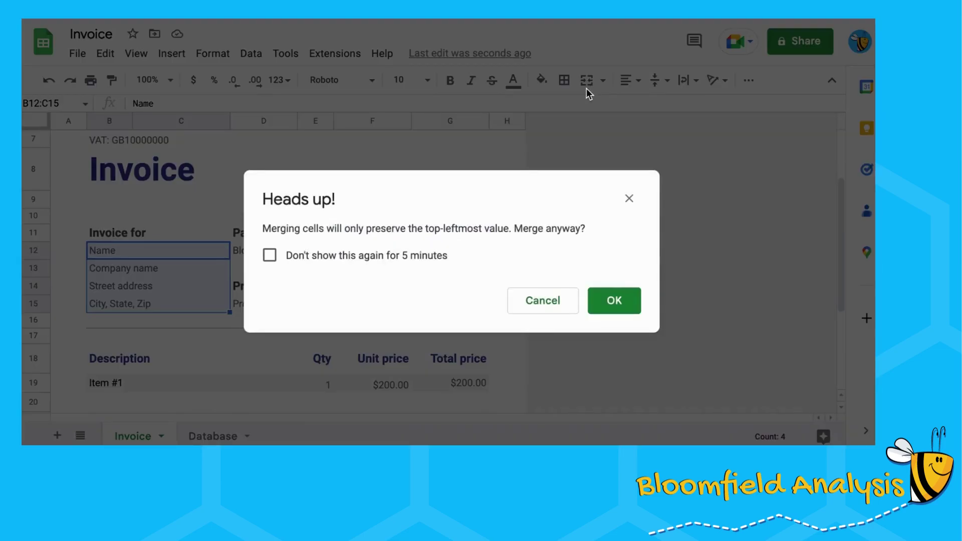
click(629, 199)
Step: Unmerge the Name, Company name, Street address and City, State, Zip cells in B12:C15 row by row
key(Left)
key(Up)
key(Right)
key(Down)
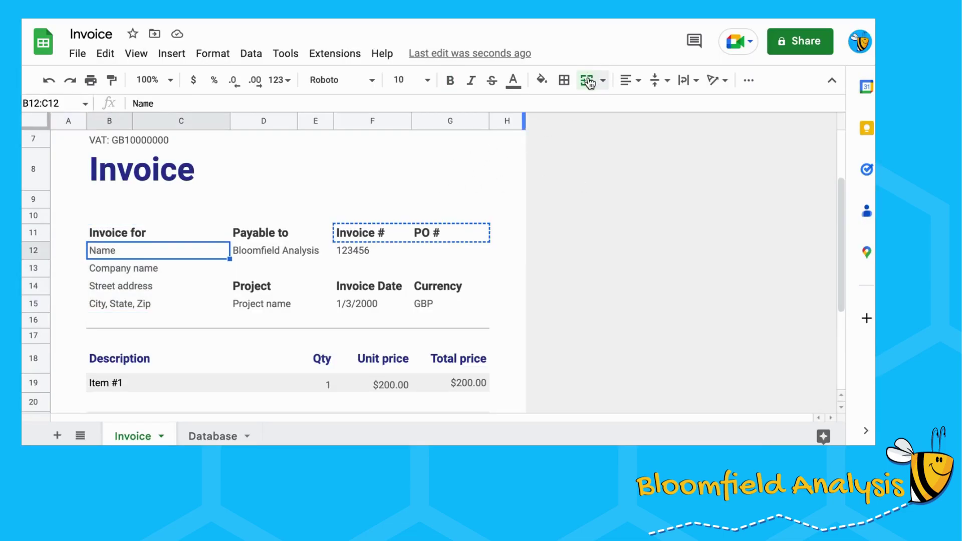
key(Down)
key(shift+Right)
click(589, 81)
key(Down)
key(shift+Right)
key(Down)
key(shift+Right)
click(589, 81)
Step: Unmerge the Project name cell D15:E15
key(Up)
key(Up)
key(Up)
key(Right)
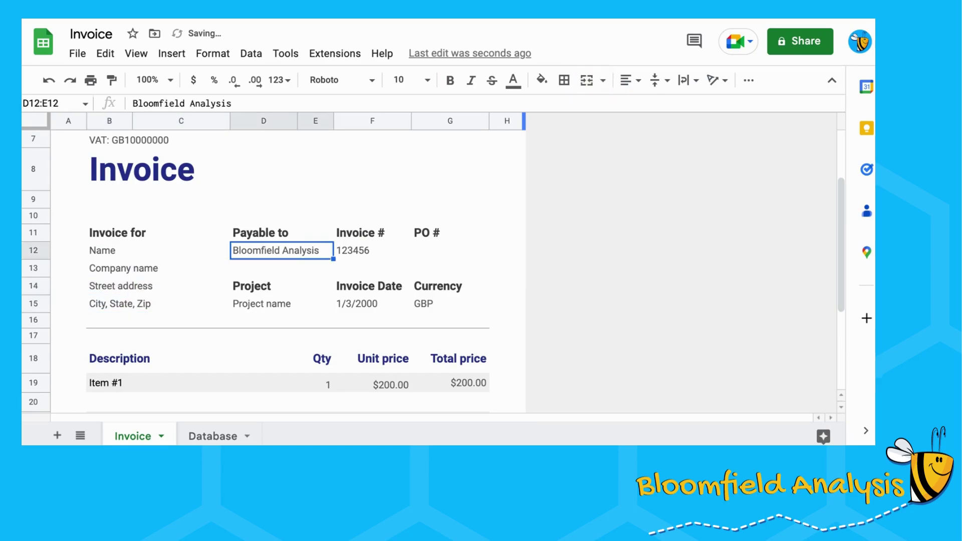
key(Down)
key(Down)
key(Down)
key(shift+Right)
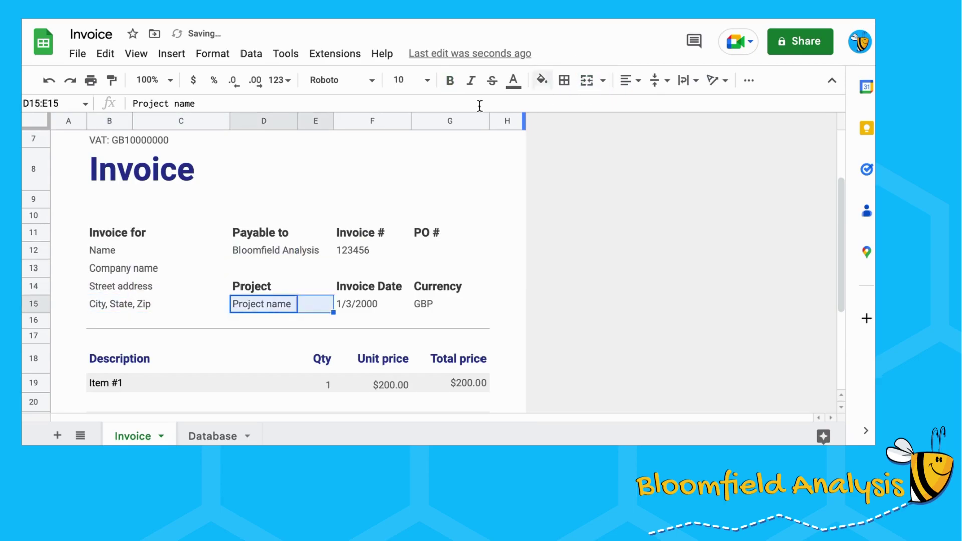
Step: Copy the four client detail labels in B12:B15 and paste them transposed into row 1 of the Database sheet, starting at C1
click(142, 238)
drag(119, 253, 112, 304)
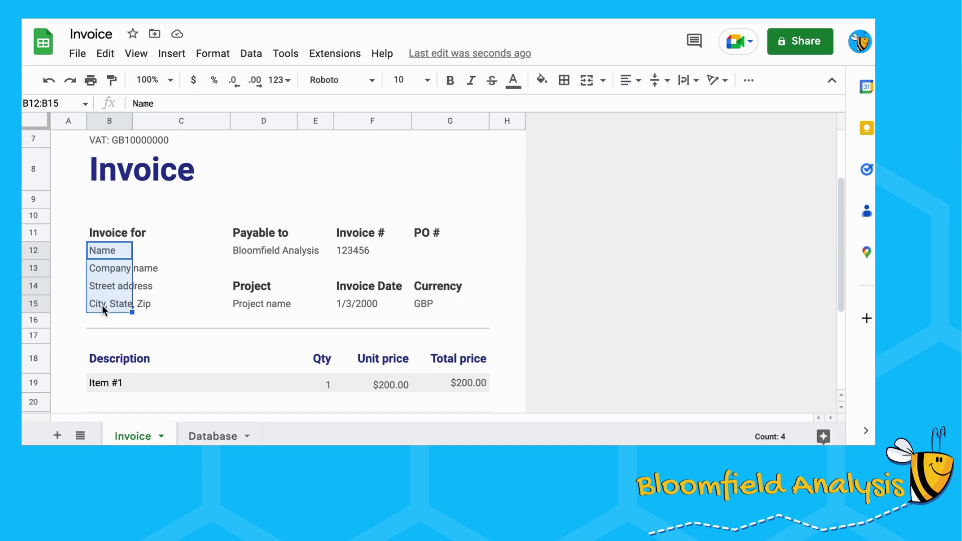
click(198, 438)
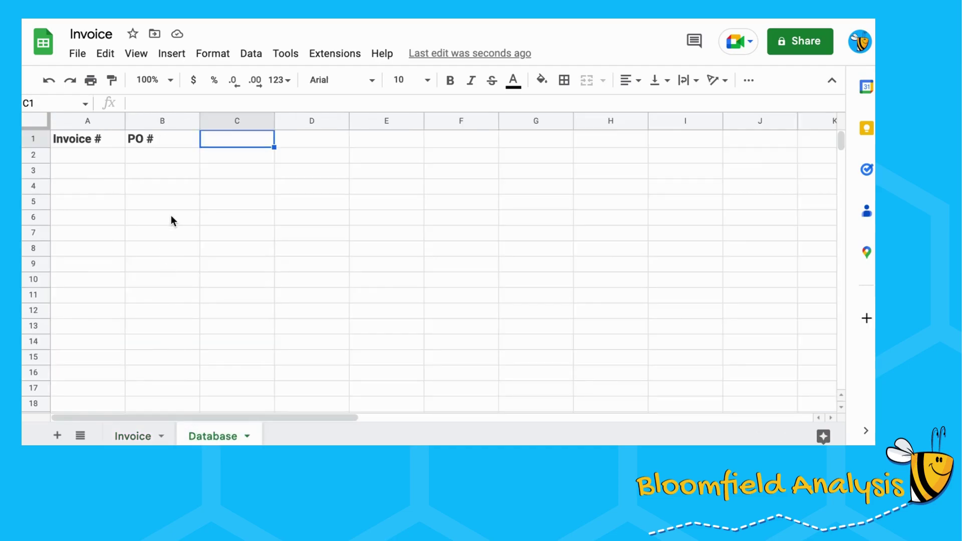
click(105, 53)
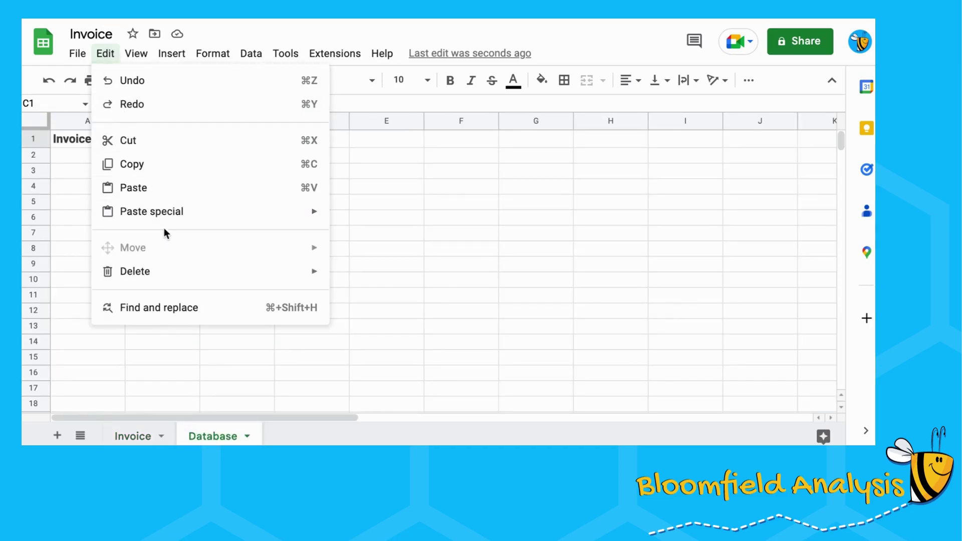
mouse_move(214, 220)
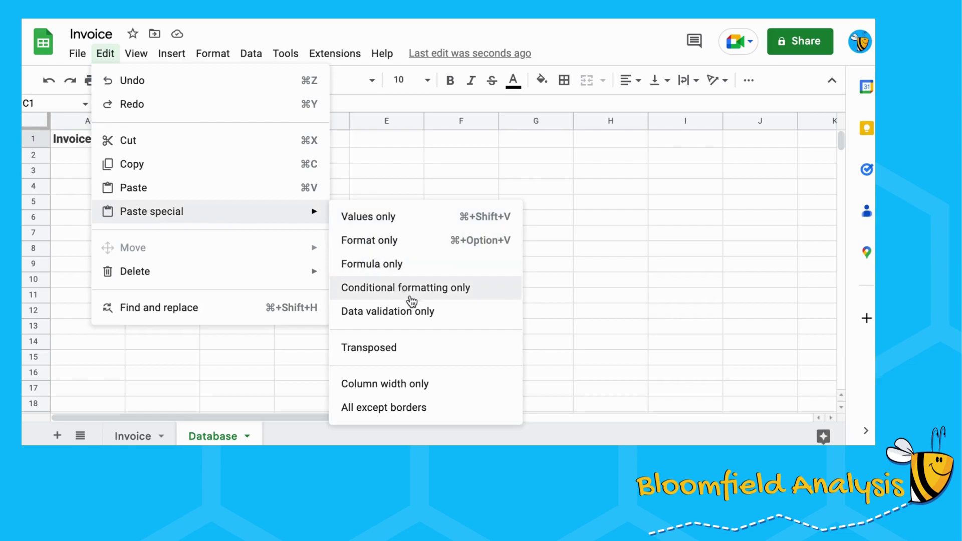
click(438, 348)
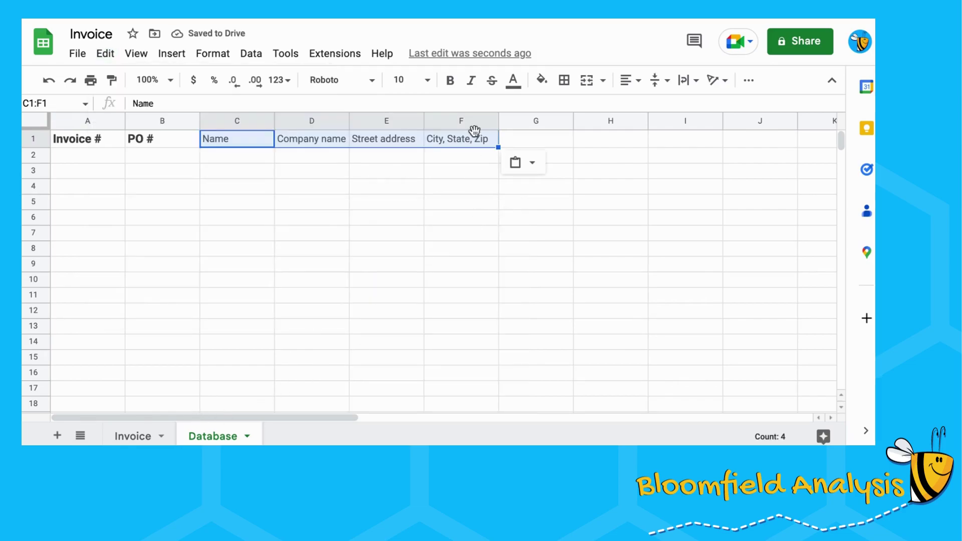
Step: Copy the Project heading from the Invoice sheet into cell G1 of the Database sheet
click(141, 437)
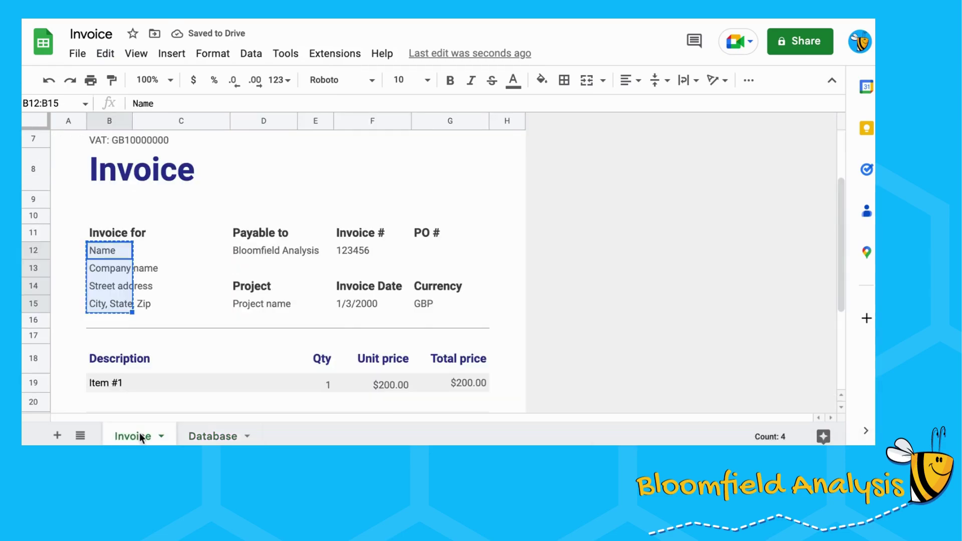
click(257, 302)
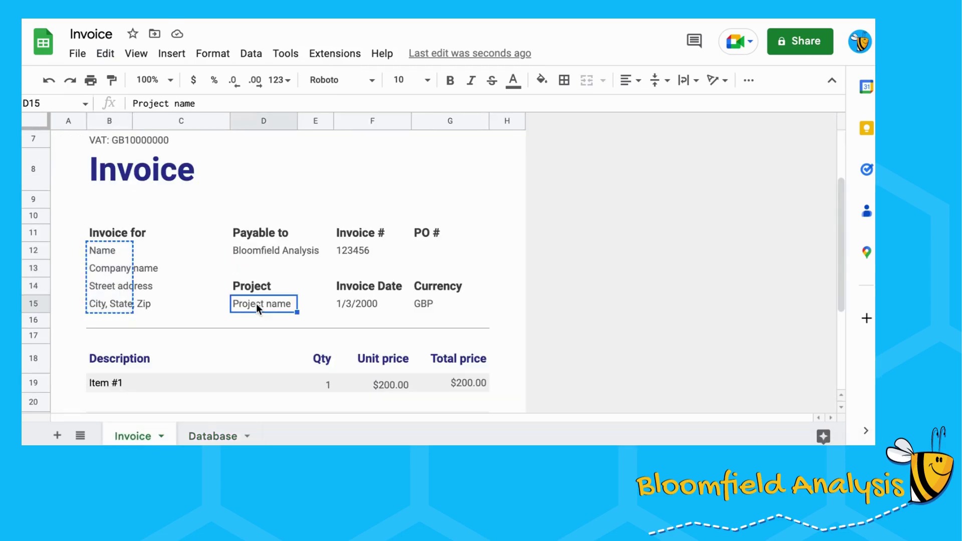
click(269, 282)
key(ctrl+c)
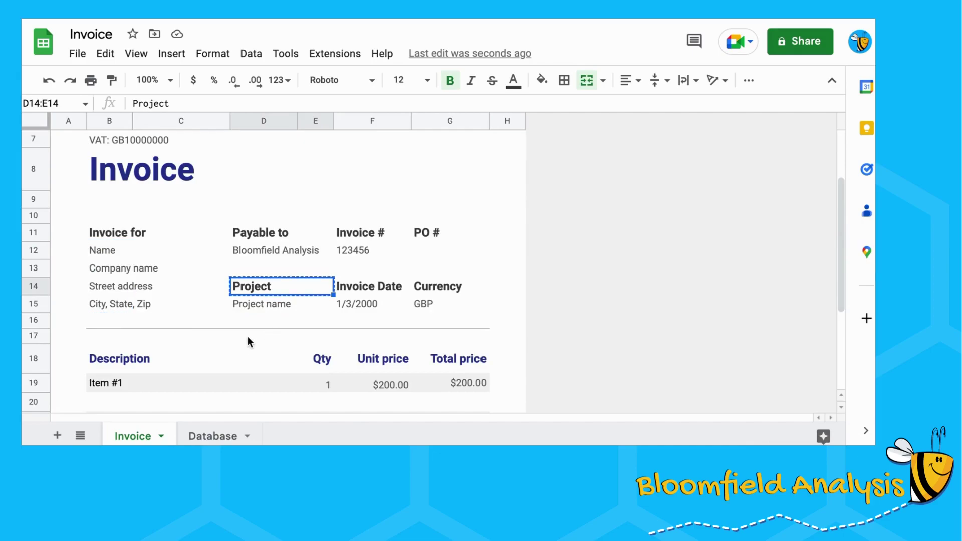
click(203, 440)
click(535, 145)
key(ctrl+v)
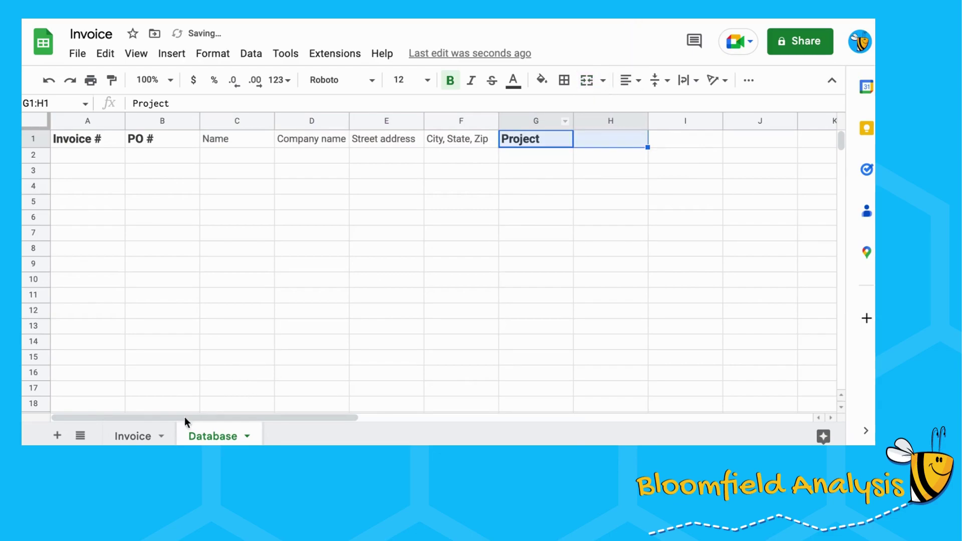
Step: Copy the Invoice Date heading from the Invoice sheet into cell H1 of the Database sheet
click(136, 437)
click(292, 305)
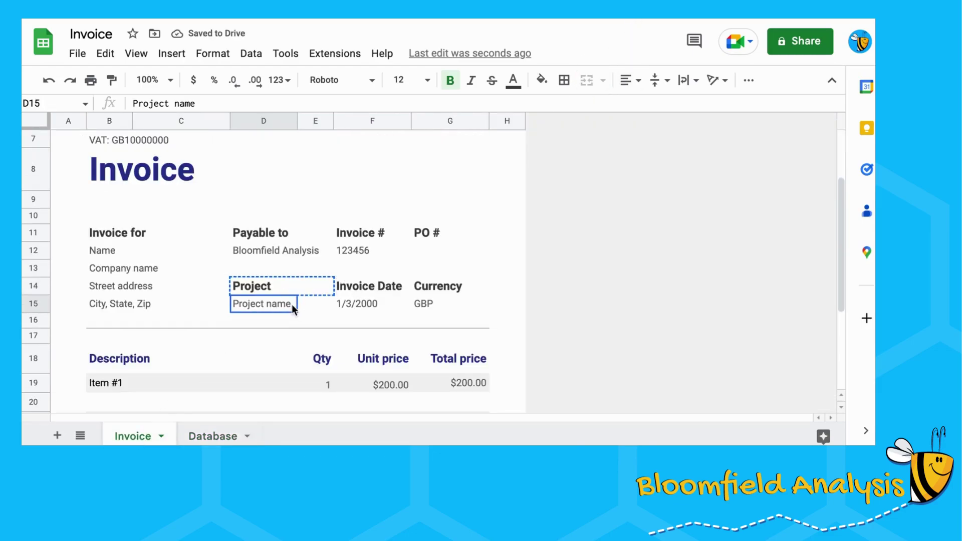
click(354, 292)
key(ctrl+c)
click(212, 436)
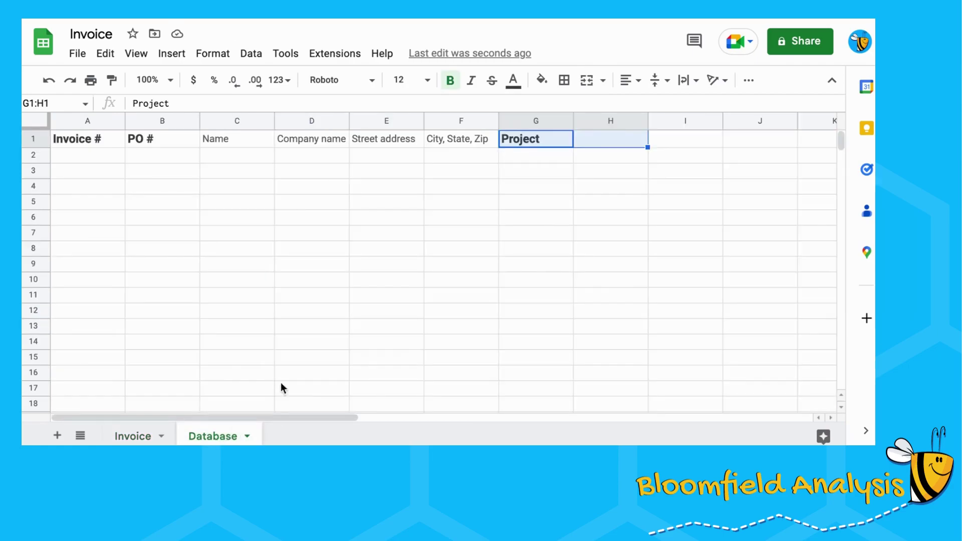
click(605, 146)
key(ctrl+v)
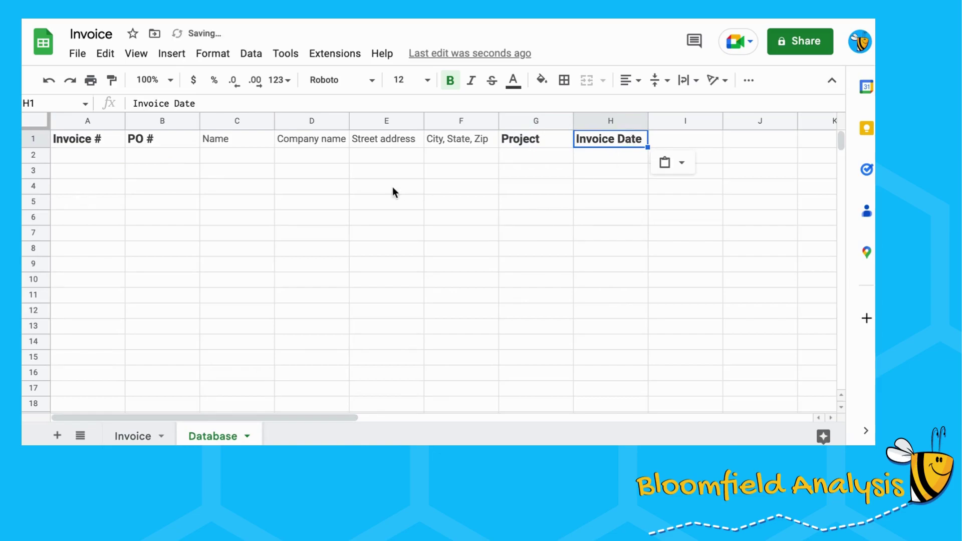
Step: Enter the first invoice number INV-001 in cell A2 of the Database sheet and select the invoice records below the headings
click(101, 139)
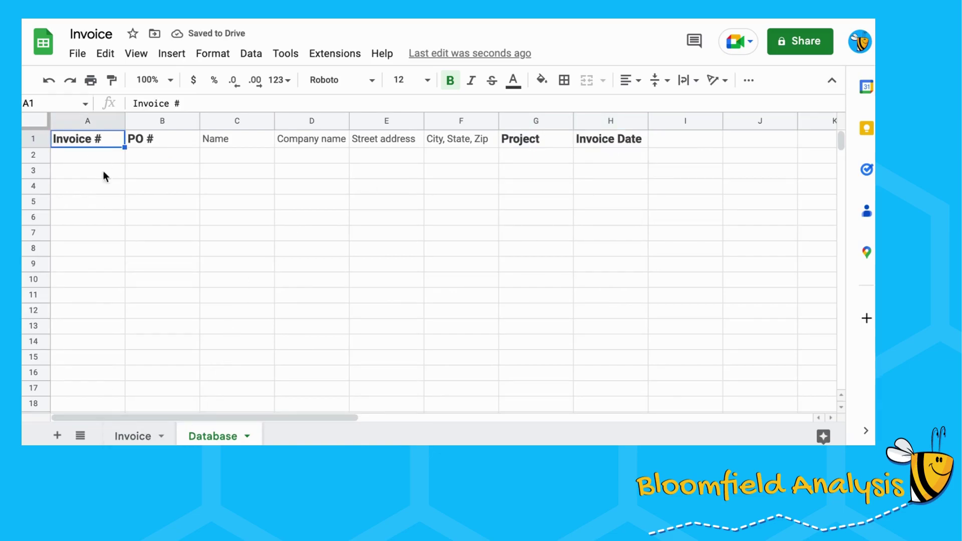
click(88, 156)
text(INC)
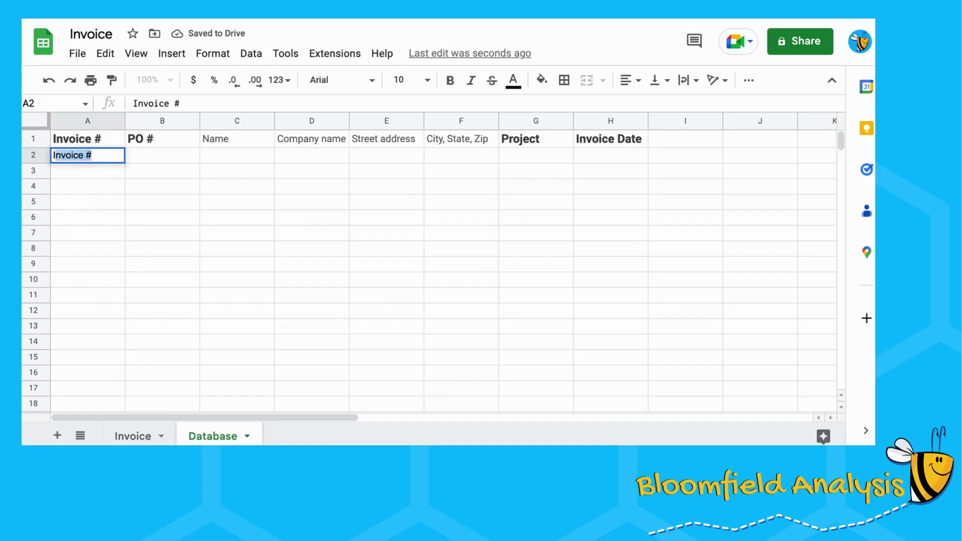
key(BackSpace)
text(V-)
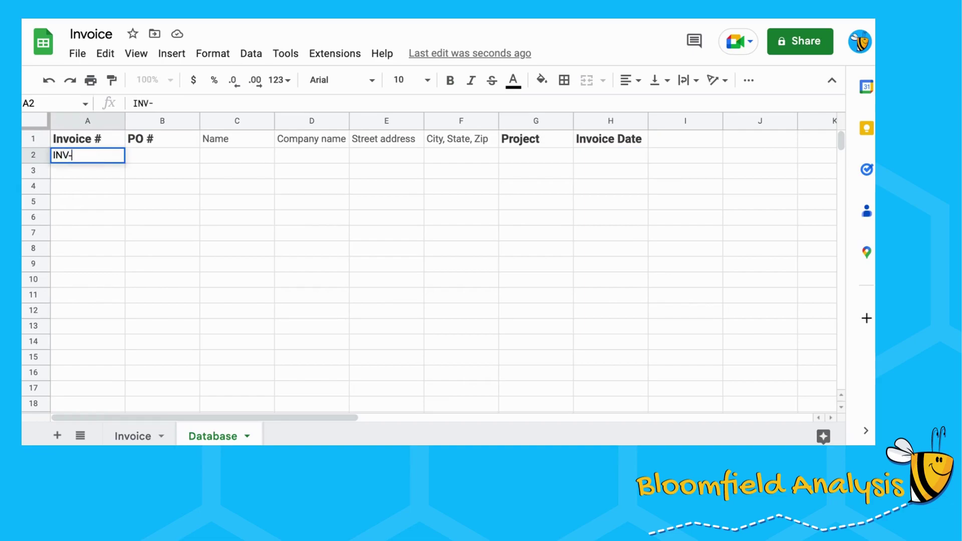
text(0001)
key(Return)
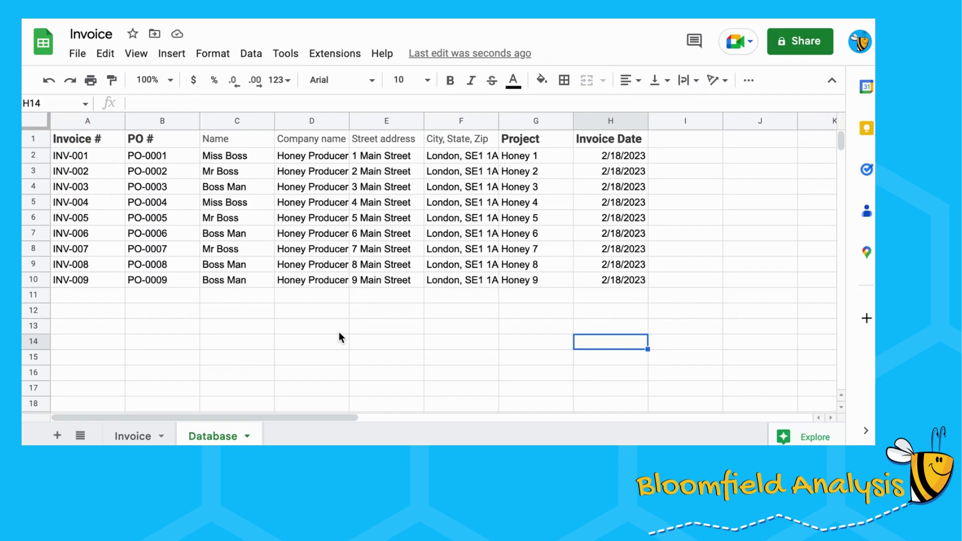
drag(77, 156, 566, 300)
Step: Unmerge the Description heading cell B18:D18 on the Invoice sheet
click(126, 434)
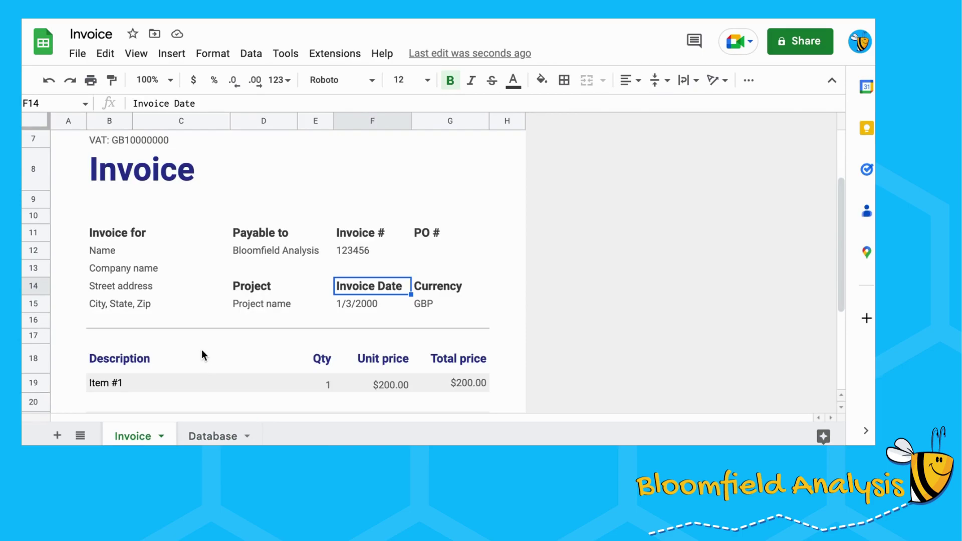
click(138, 360)
key(Right)
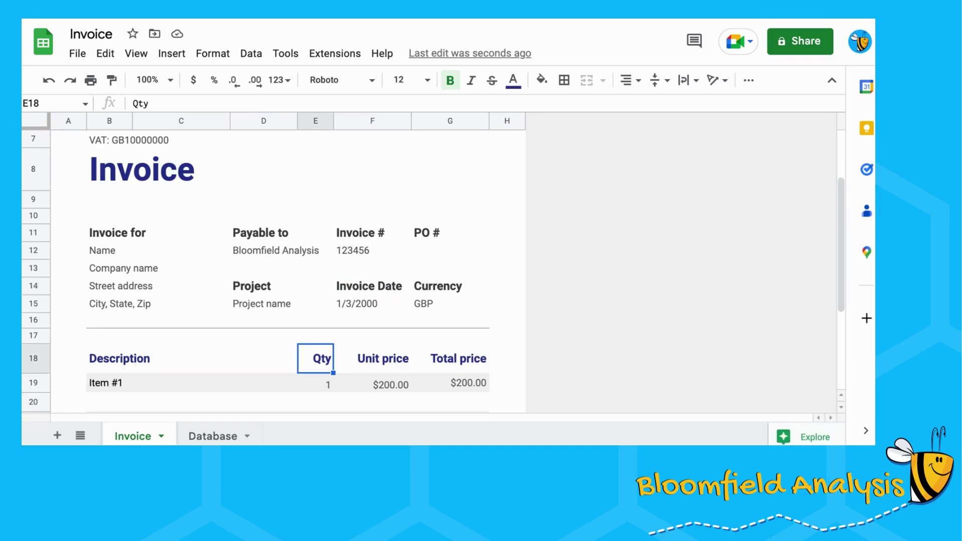
key(Right)
key(Right)
key(Left)
key(Left)
key(Left)
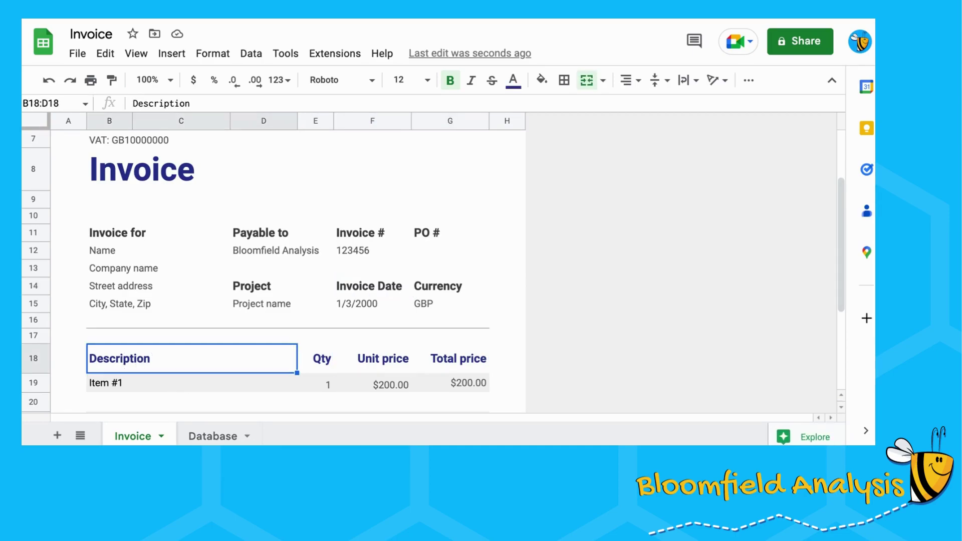
click(589, 86)
Step: Copy the Description heading from B18 of the Invoice sheet into cell I1 of the Database sheet
key(Down)
key(Left)
key(Right)
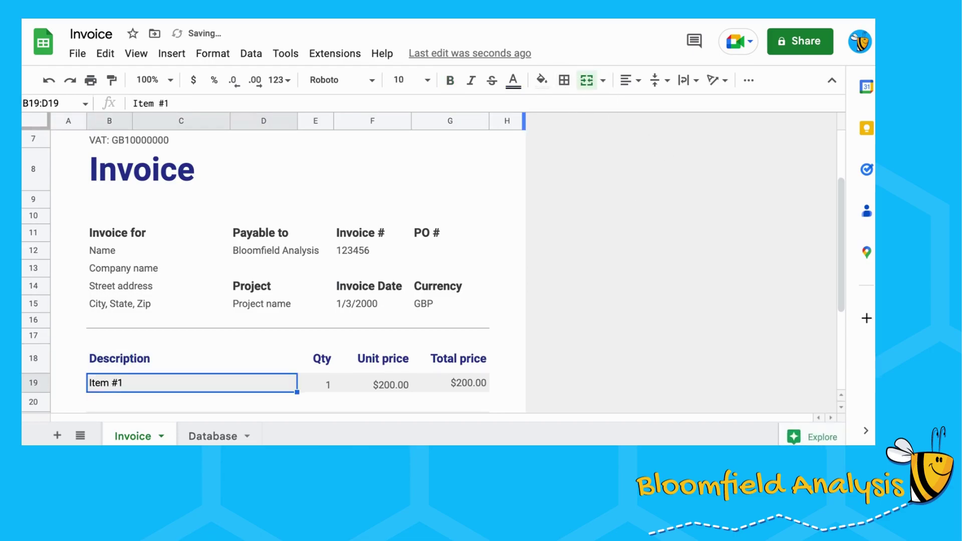
key(Right)
key(Up)
key(Left)
key(Left)
key(Left)
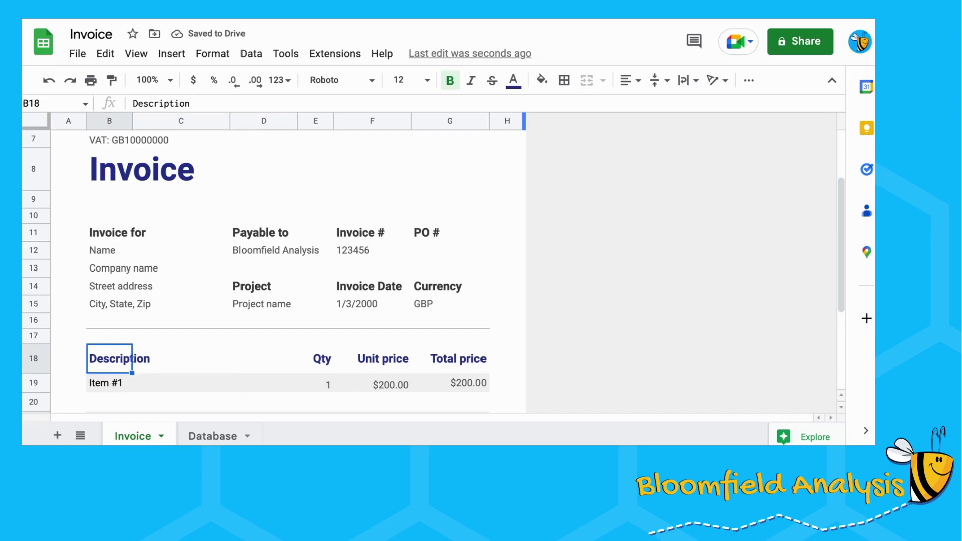
click(209, 436)
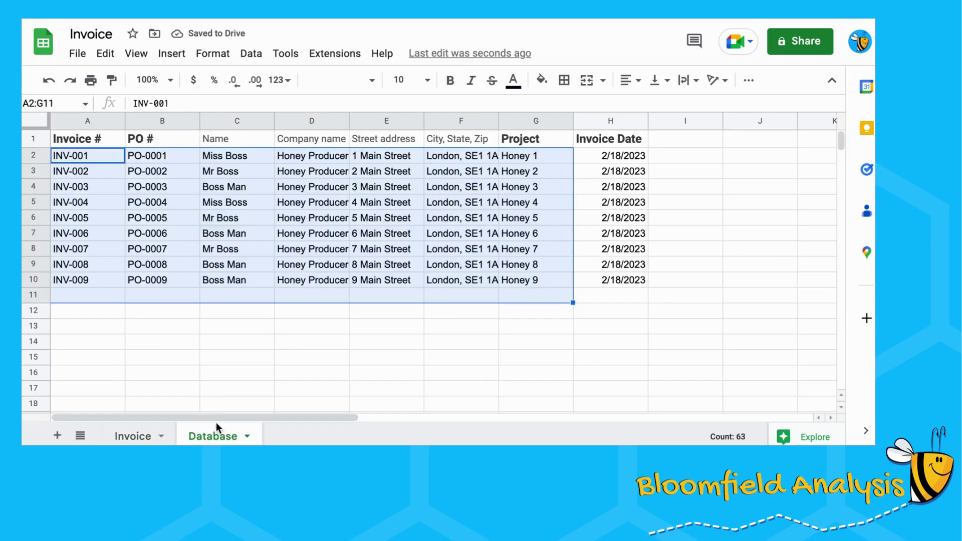
click(667, 141)
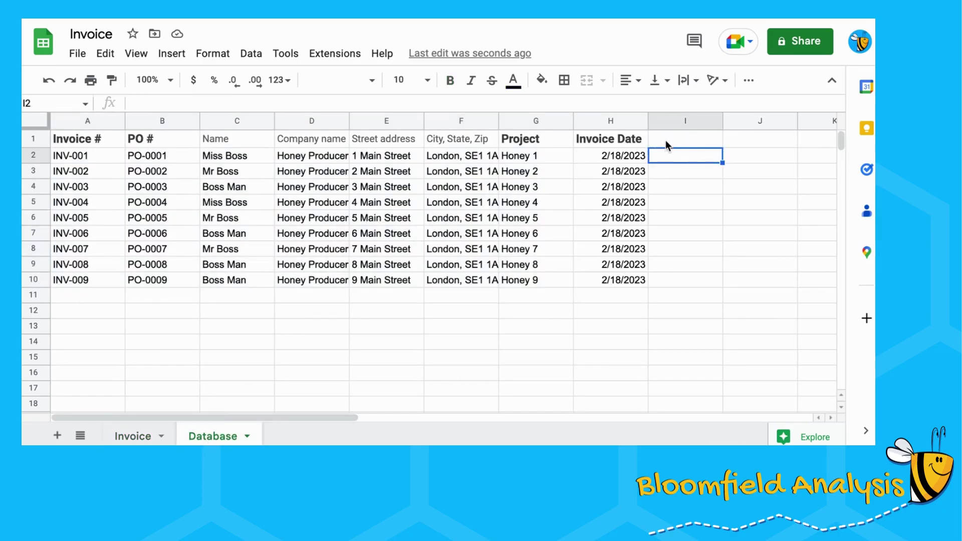
key(ctrl+v)
Step: Copy the Qty and Unit price headings from the Invoice sheet into cells J1:K1 of the Database sheet
click(133, 436)
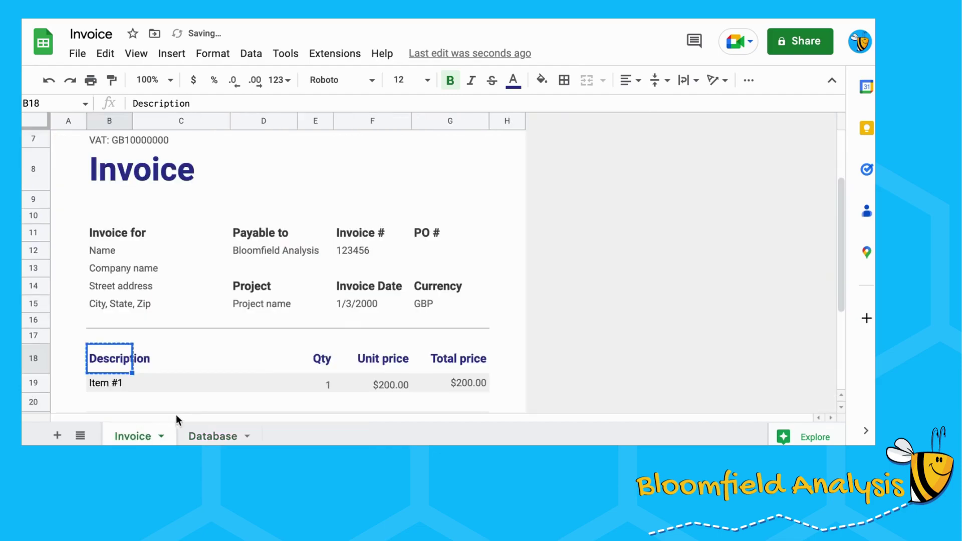
drag(321, 360, 381, 359)
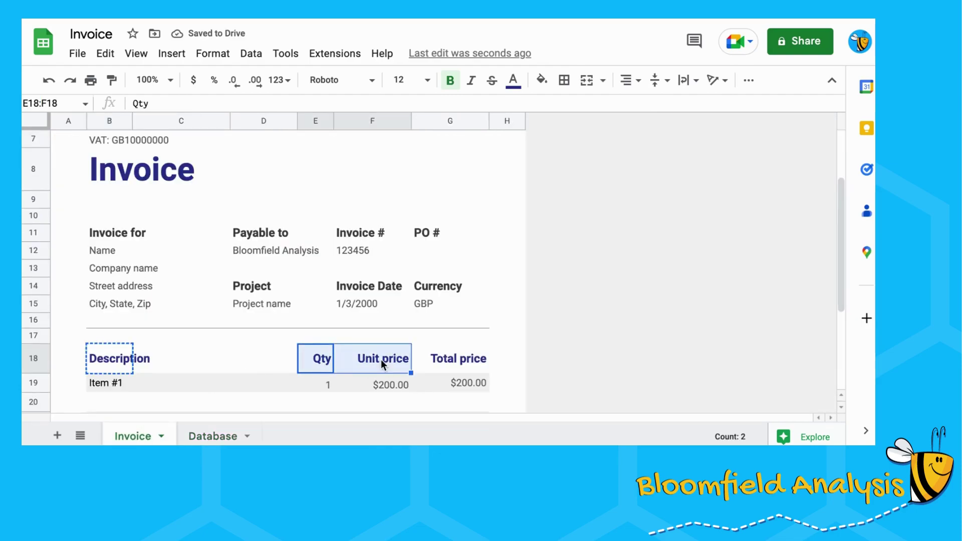
key(ctrl+c)
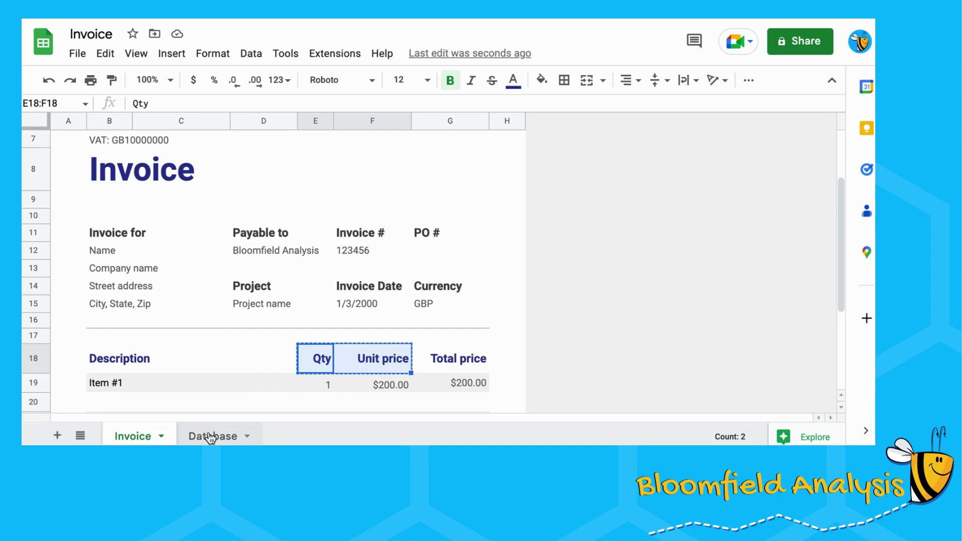
click(211, 437)
click(756, 145)
key(ctrl+v)
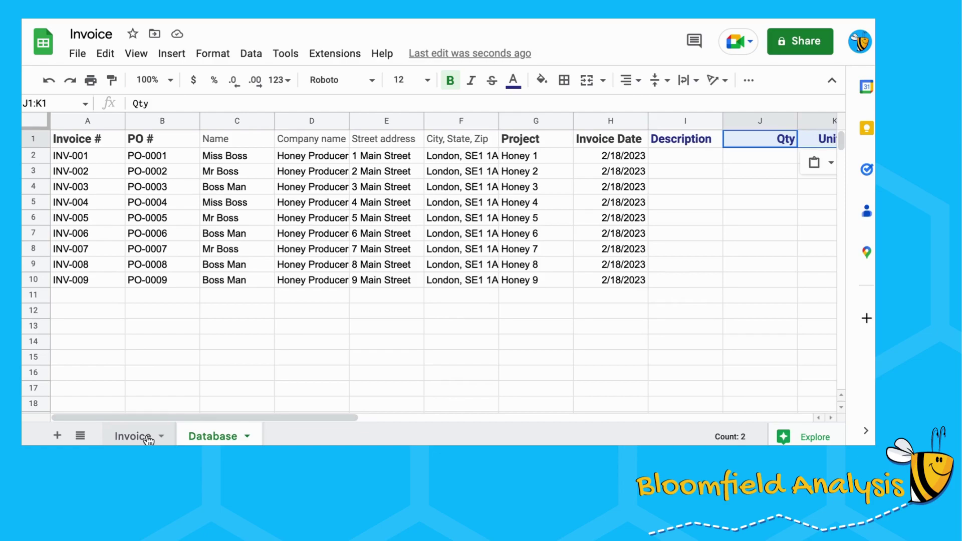
Step: Enter the description Day Rate in cell I2 of the Database sheet
key(Down)
key(Left)
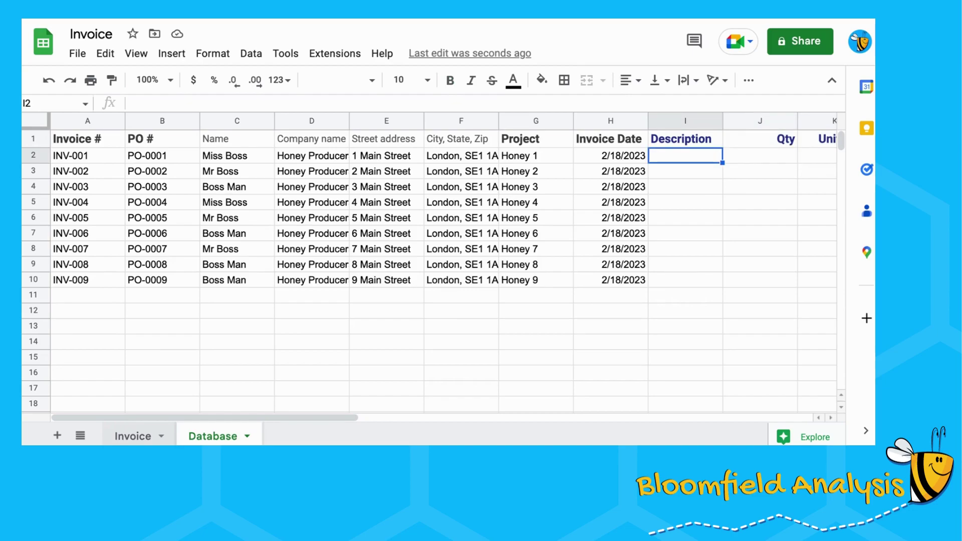
key(Right)
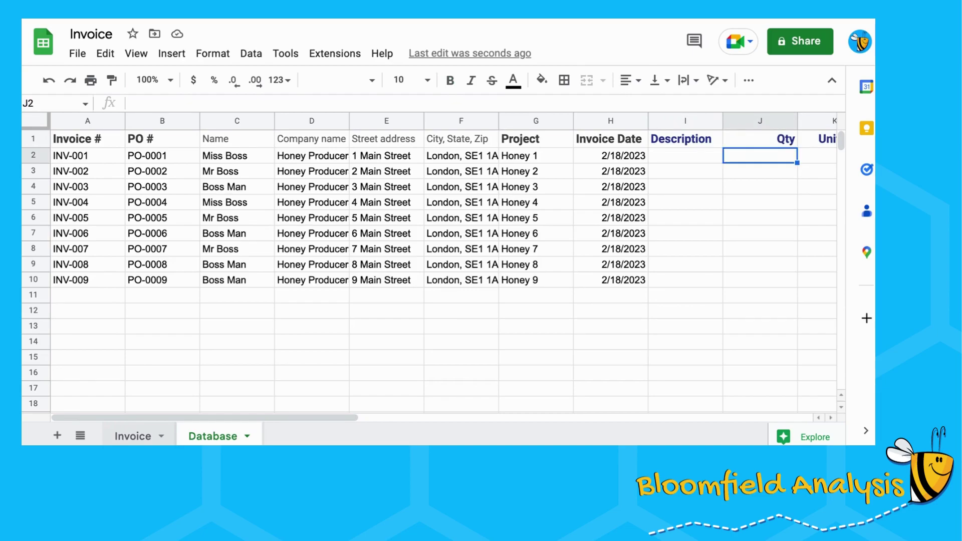
key(Right)
key(Left)
key(Right)
key(Left)
key(Left)
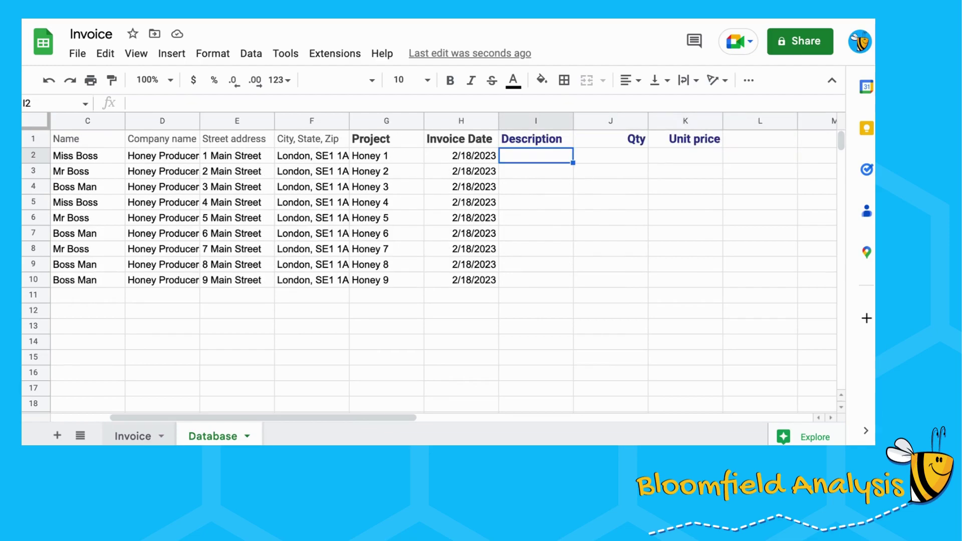
scroll(609, 157, left, 2)
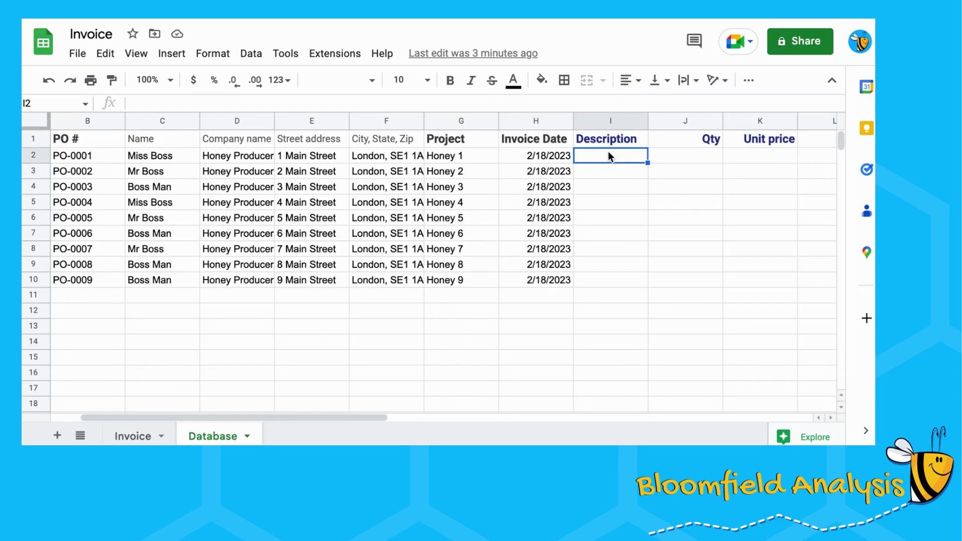
text(Day Rate)
key(Return)
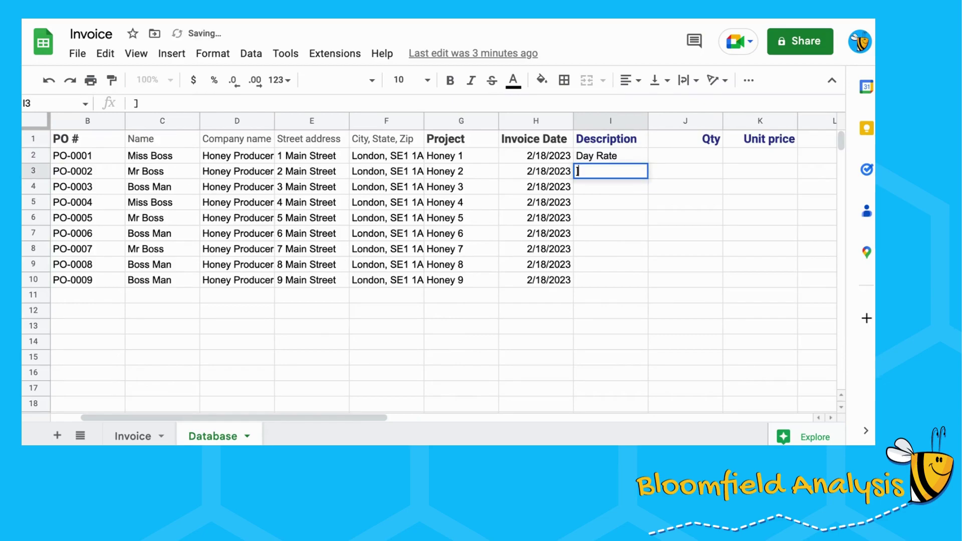
Step: Copy the Day Rate description from I2 down through I10 for all invoice records
key(Down)
key(Up)
key(Up)
key(ctrl+c)
key(shift+Down)
key(shift+Down)
key(shift+Down)
key(shift+Down)
key(shift+Down)
key(shift+Down)
key(shift+Down)
key(shift+Down)
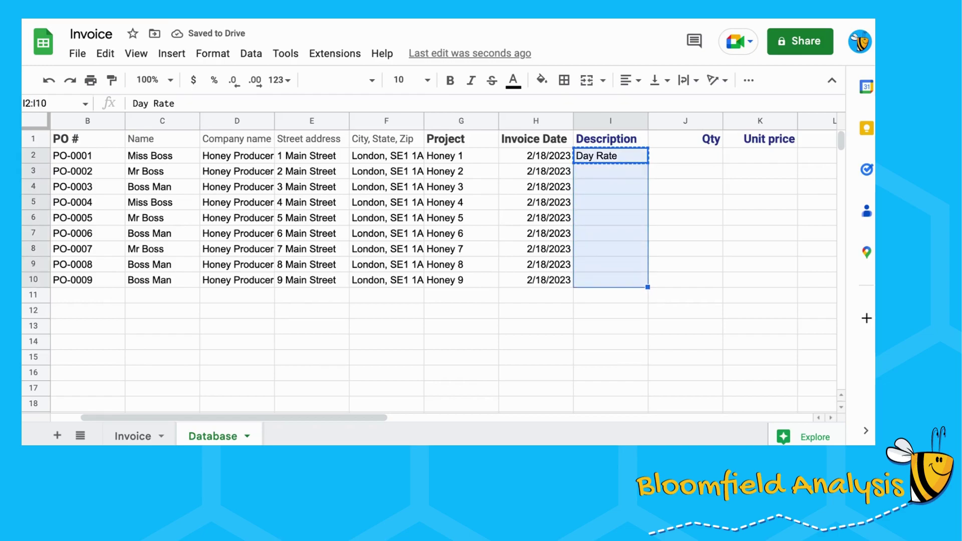
key(ctrl+v)
Step: Enter the quantities 1, 3, 4, 5, 2, 1, 2, 3 and 3 in cells J2:J10 of the Qty column
click(685, 139)
key(Down)
text(1)
key(Return)
text(3)
key(Return)
text(4)
key(Return)
text(5)
key(Return)
text(2)
key(Return)
text(1)
key(Return)
text(2)
key(Return)
text(3)
key(Return)
text(3)
key(Return)
Step: Enter the unit price £1000 in cell K2 and copy it down through K10
click(785, 157)
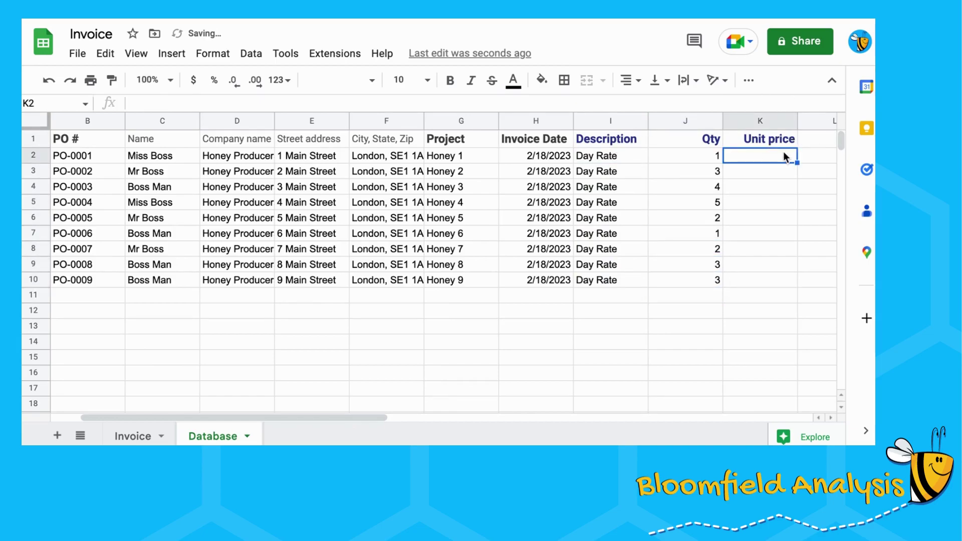
text(£1000)
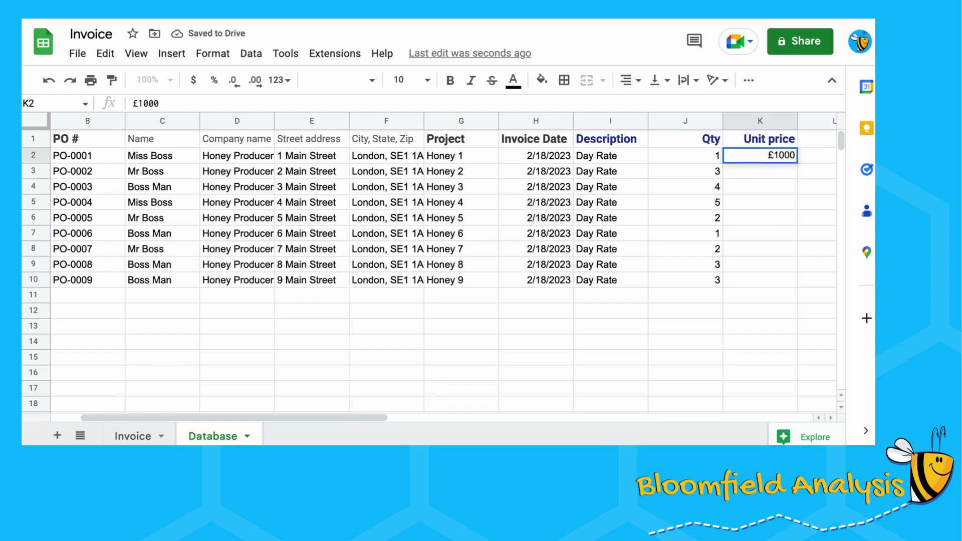
key(Return)
key(Up)
key(ctrl+c)
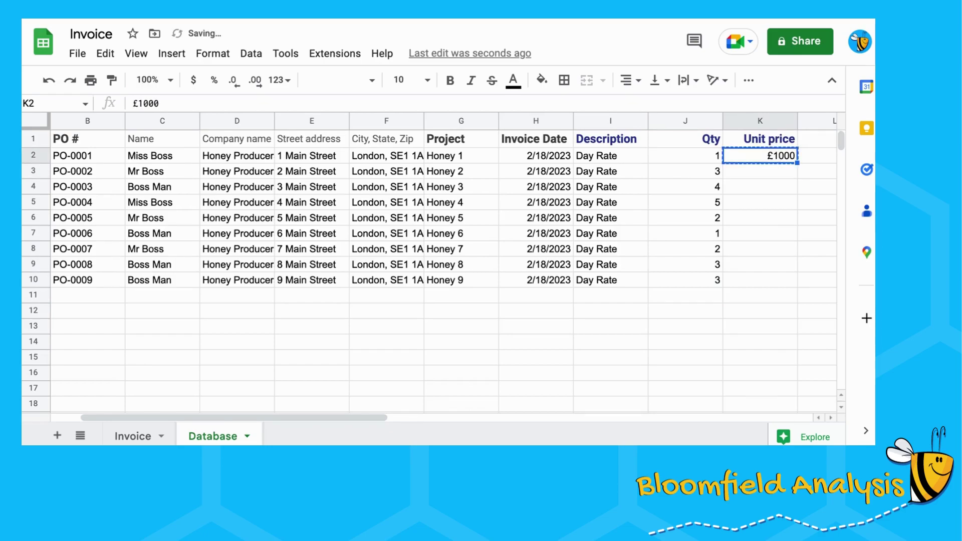
key(shift+Down)
key(shift+Down)
key(shift+Down)
key(shift+Down)
key(shift+Down)
key(shift+Down)
key(shift+Down)
key(shift+Down)
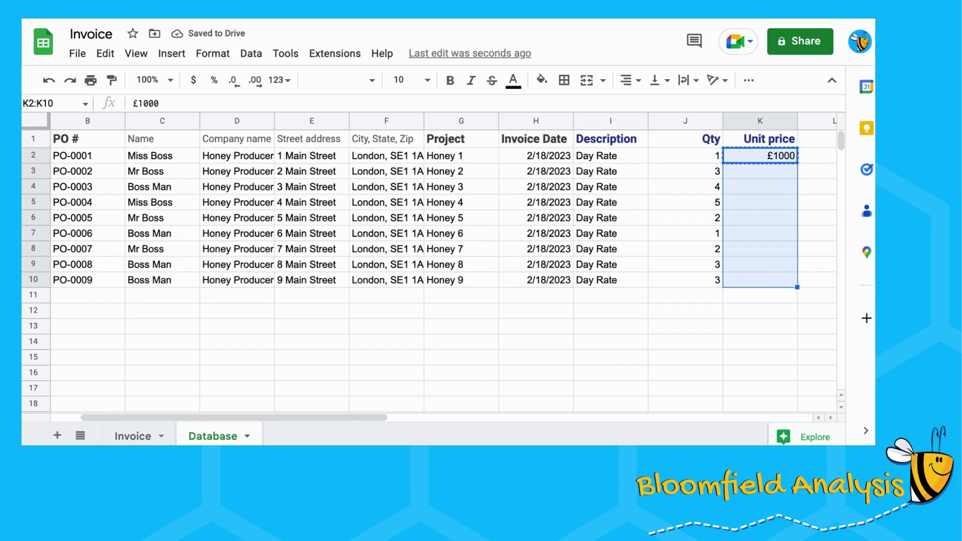
key(ctrl+v)
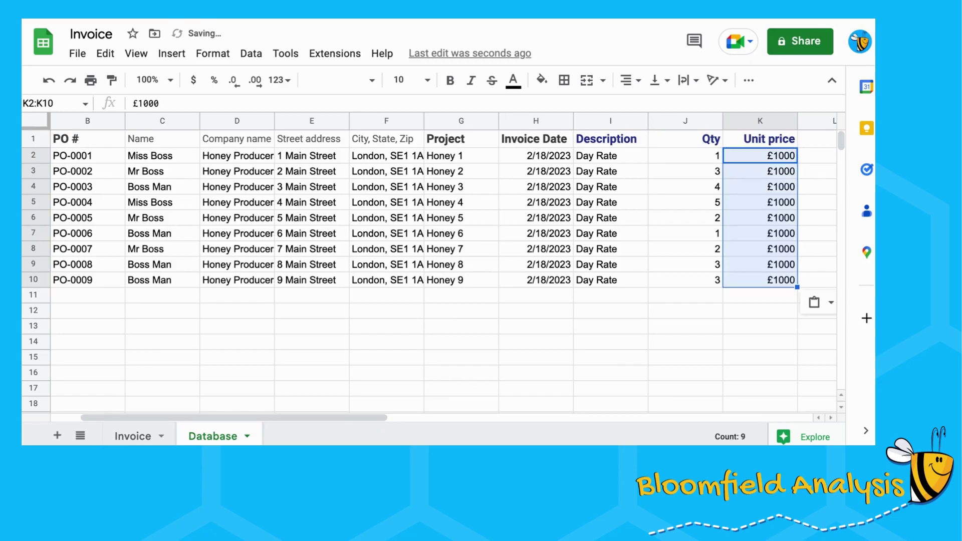
Step: Add the label "row number" in cell F8 of the Invoice sheet
click(139, 437)
click(242, 324)
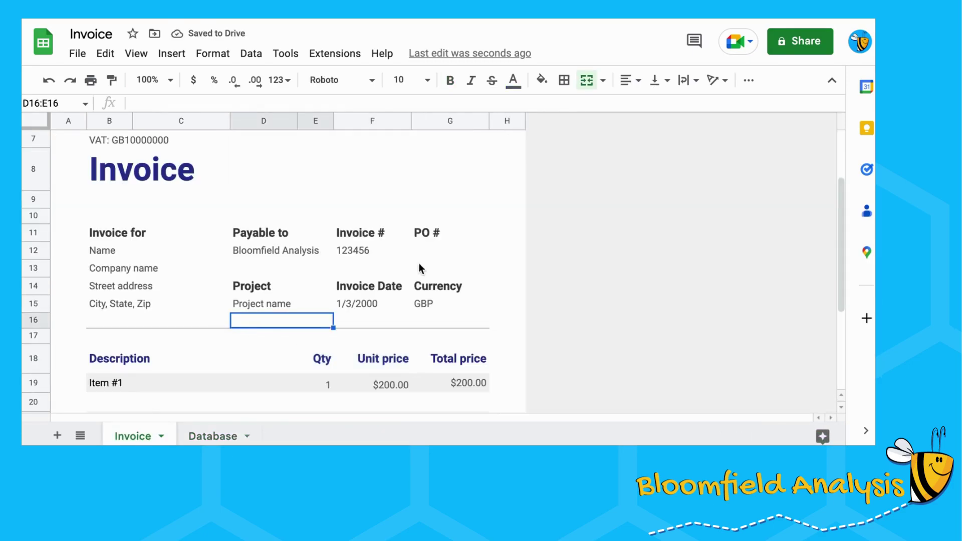
click(432, 251)
click(324, 178)
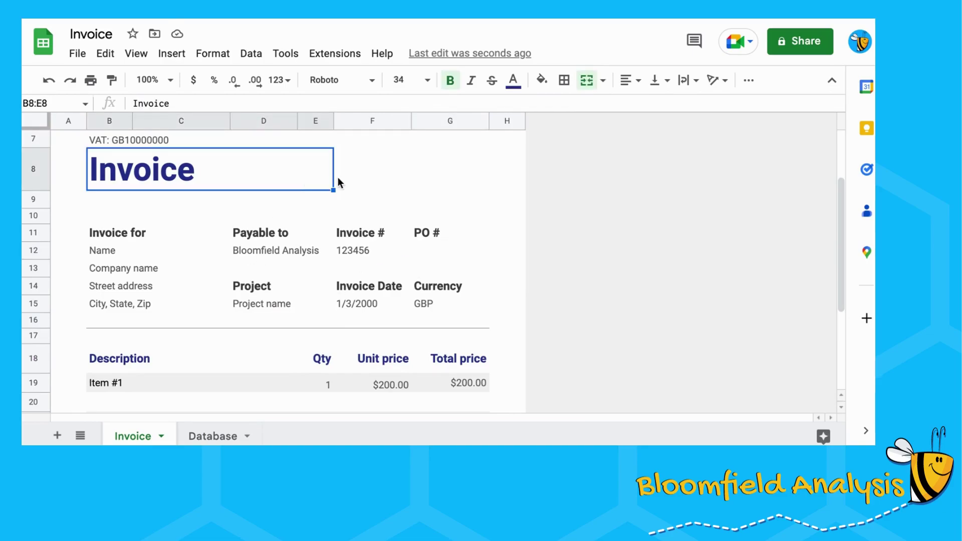
click(405, 178)
text(ro)
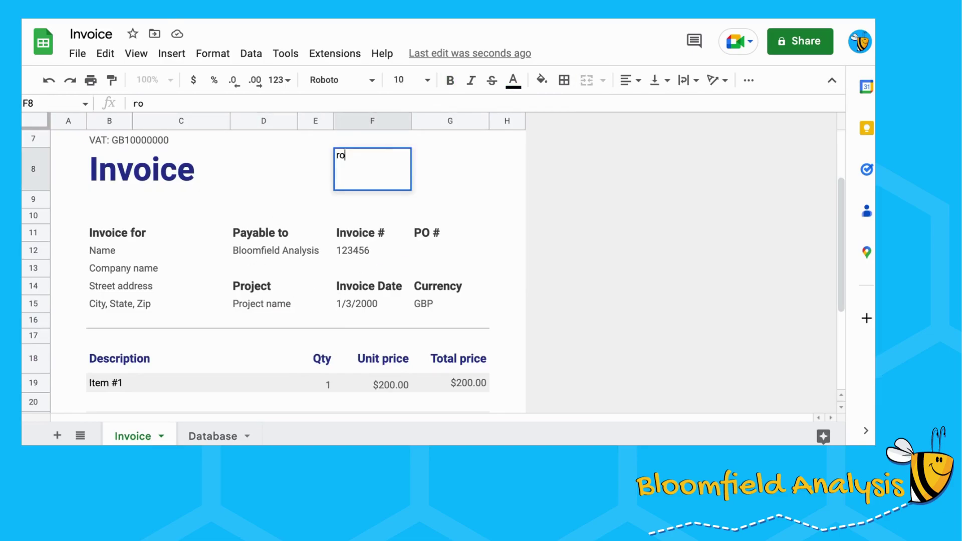
text(w number)
key(Return)
click(450, 169)
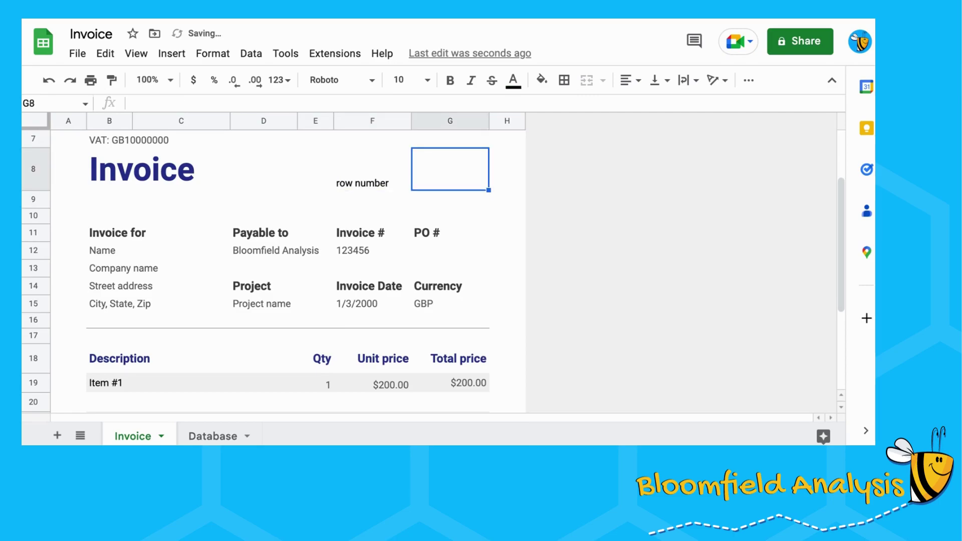
Step: Copy INV-001 from A2 of the Database sheet into Invoice # cell F12 of the Invoice sheet, keeping values only
click(357, 253)
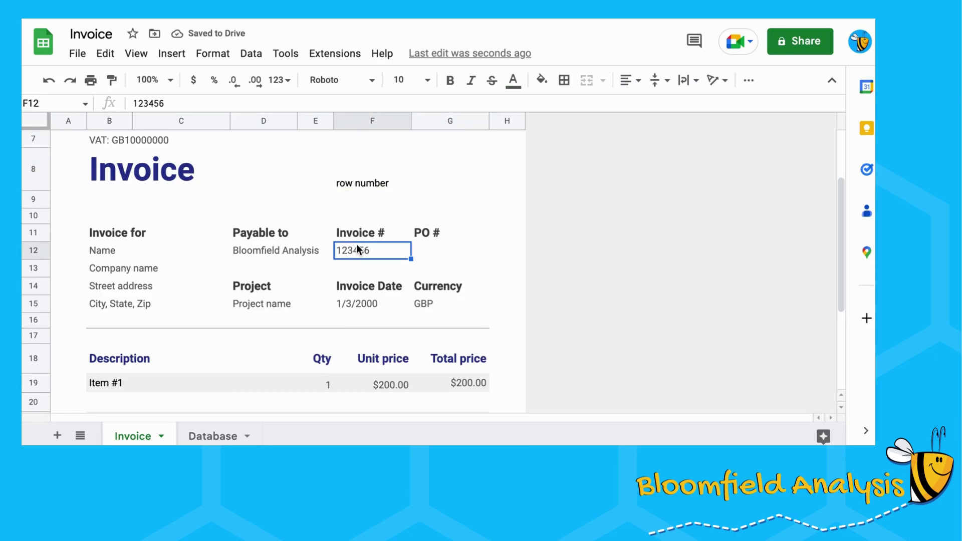
click(206, 435)
scroll(94, 163, left, 1)
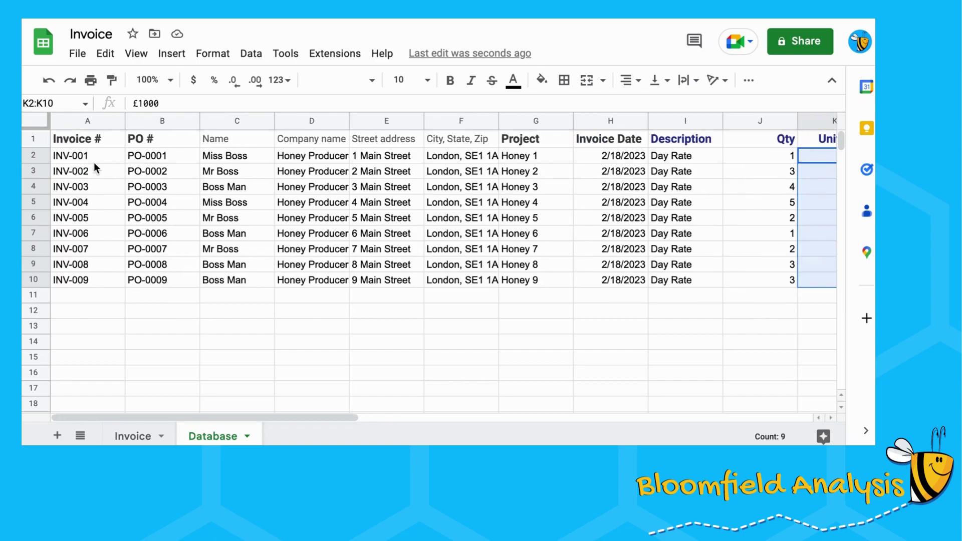
click(95, 162)
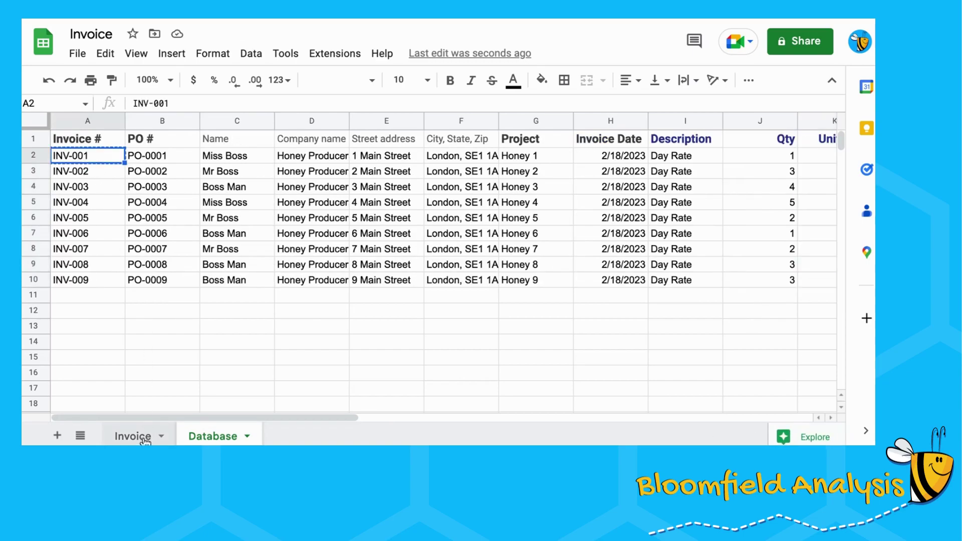
click(141, 434)
key(ctrl+v)
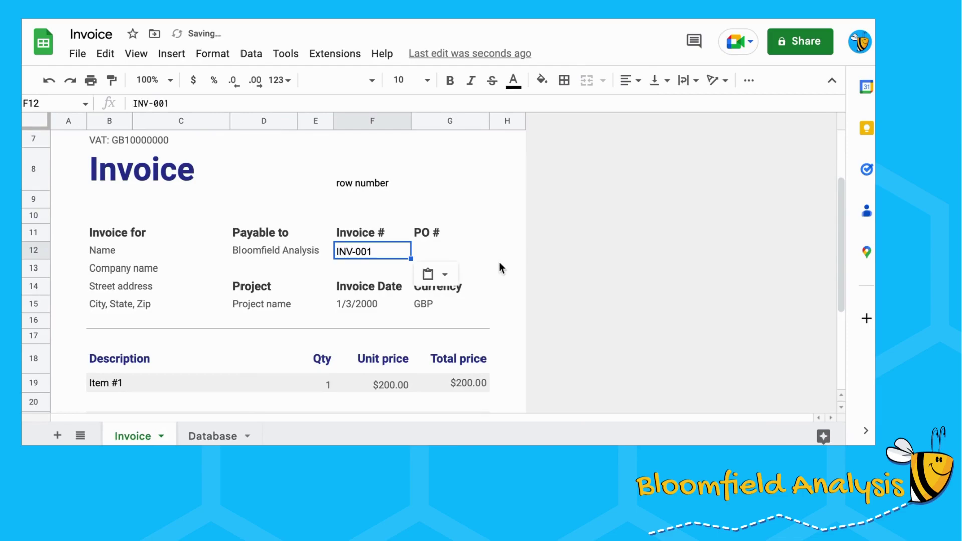
click(431, 274)
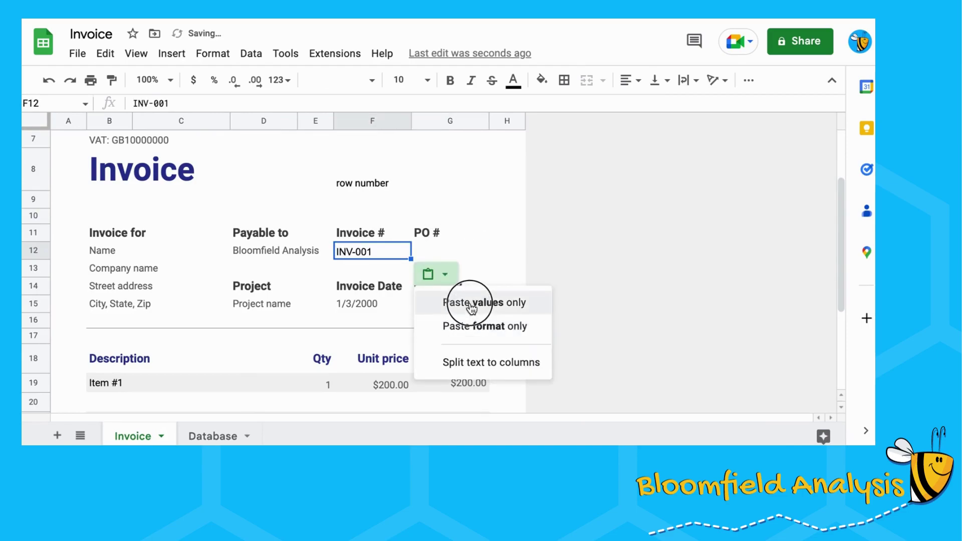
click(471, 305)
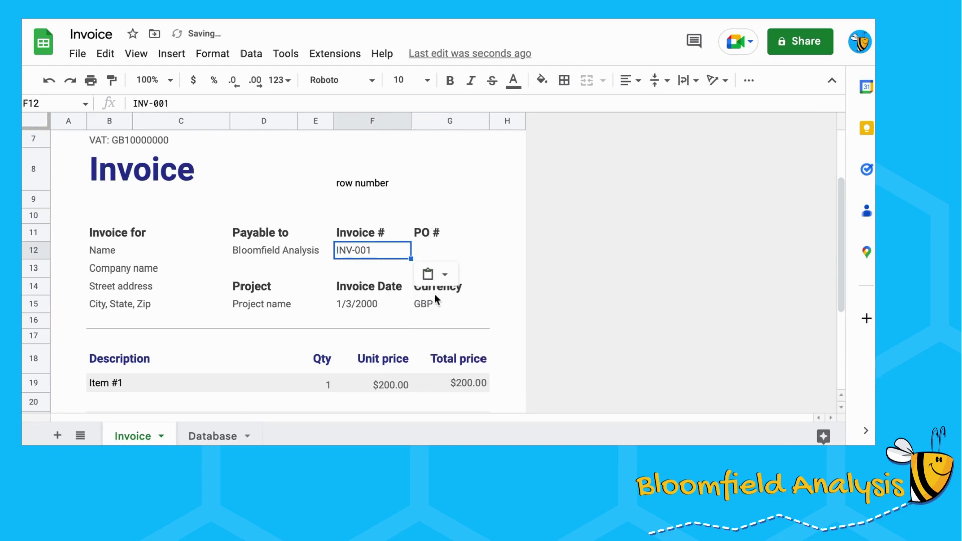
click(378, 183)
key(Right)
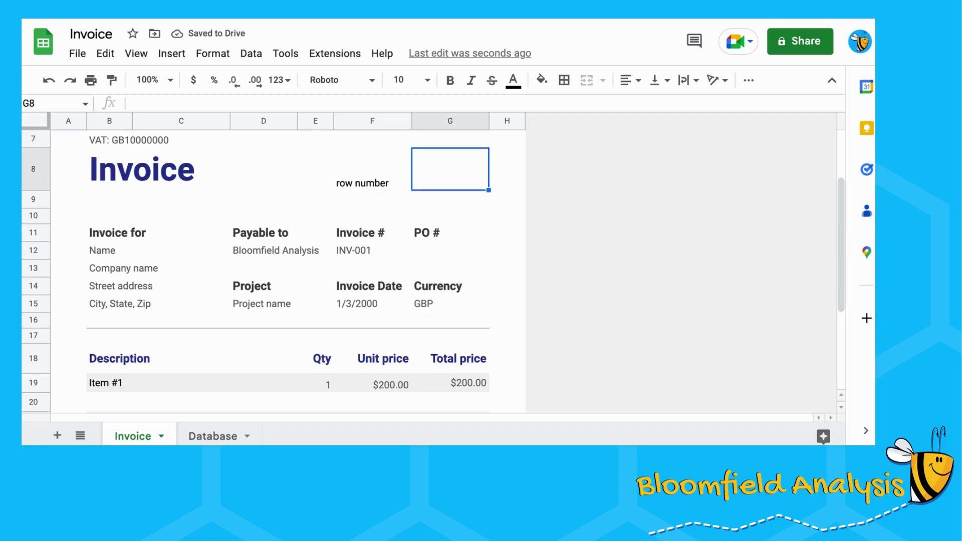
key(Left)
key(Down)
key(Down)
key(Down)
key(Down)
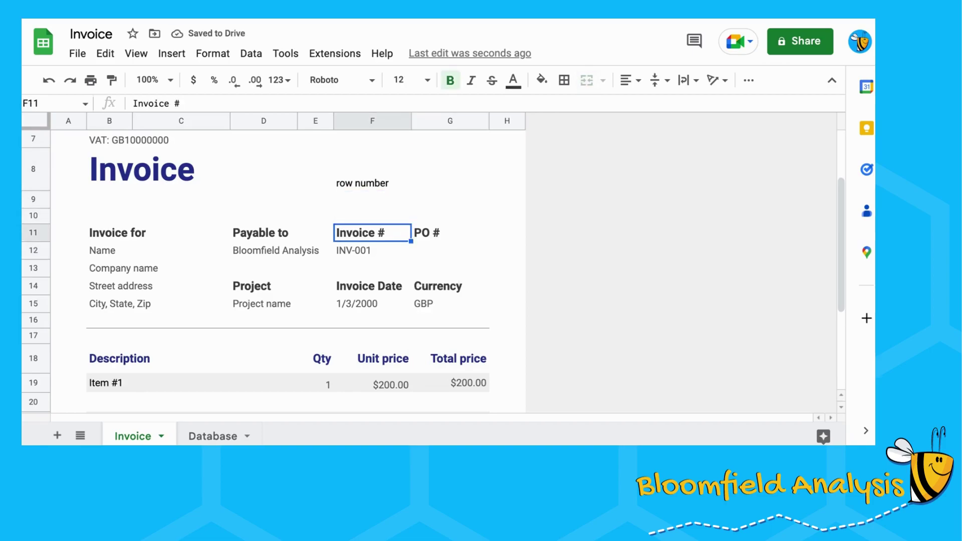
Step: Start a MATCH formula in G8 of the Invoice sheet with F12 as search key and Database column A as range
key(Up)
key(Up)
key(Up)
key(Up)
key(Right)
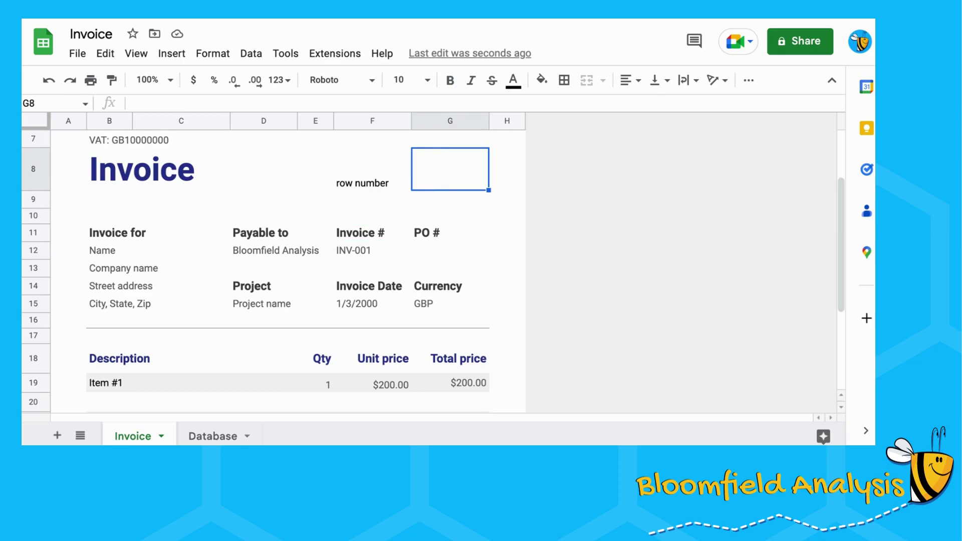
text(=mat)
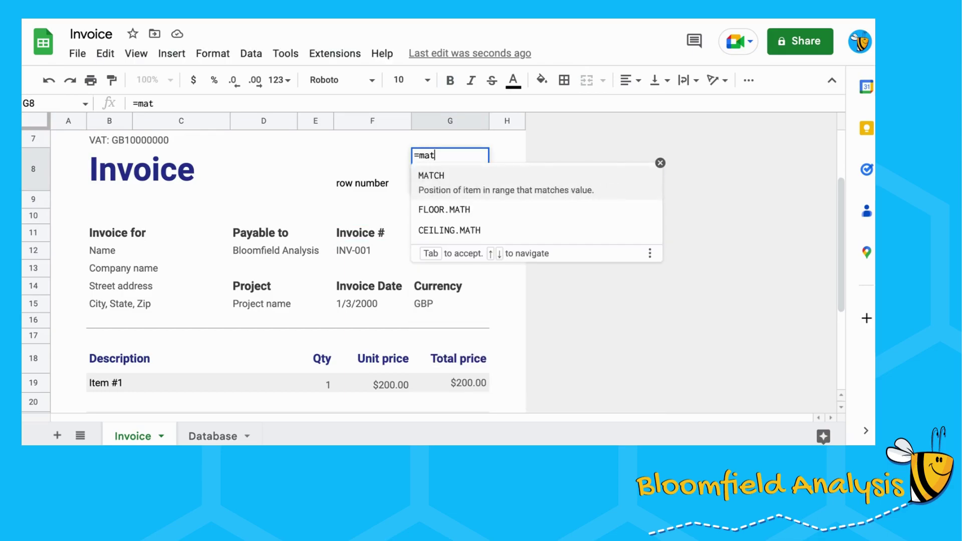
text(ch()
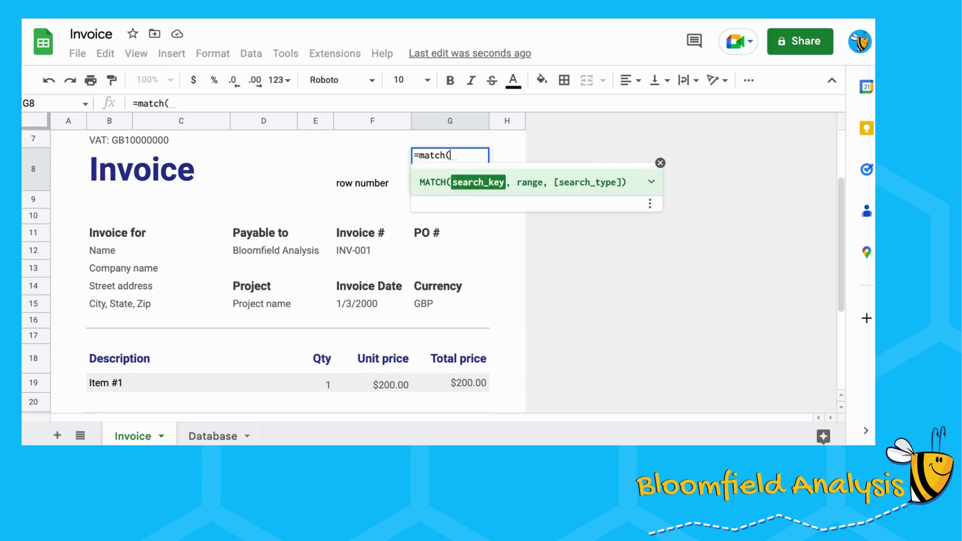
click(355, 250)
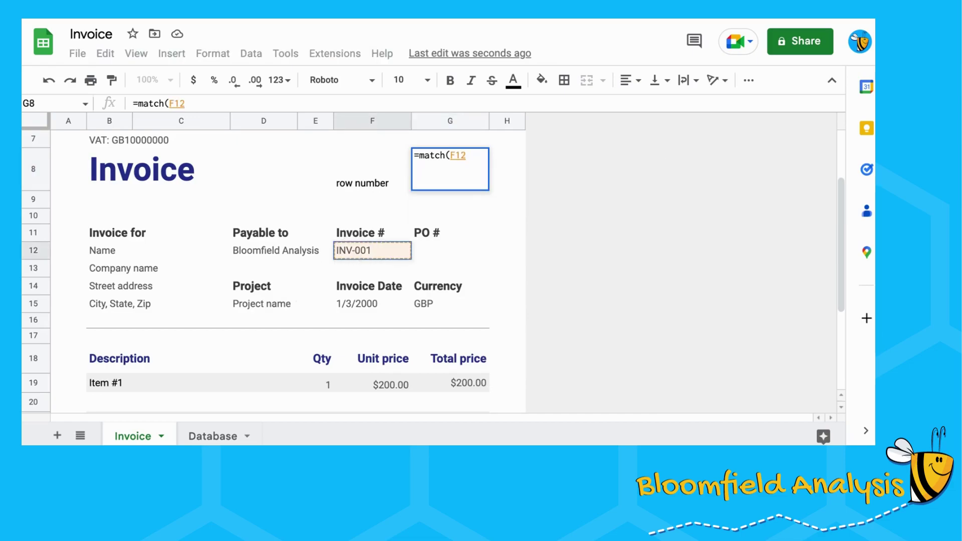
text(,)
click(208, 435)
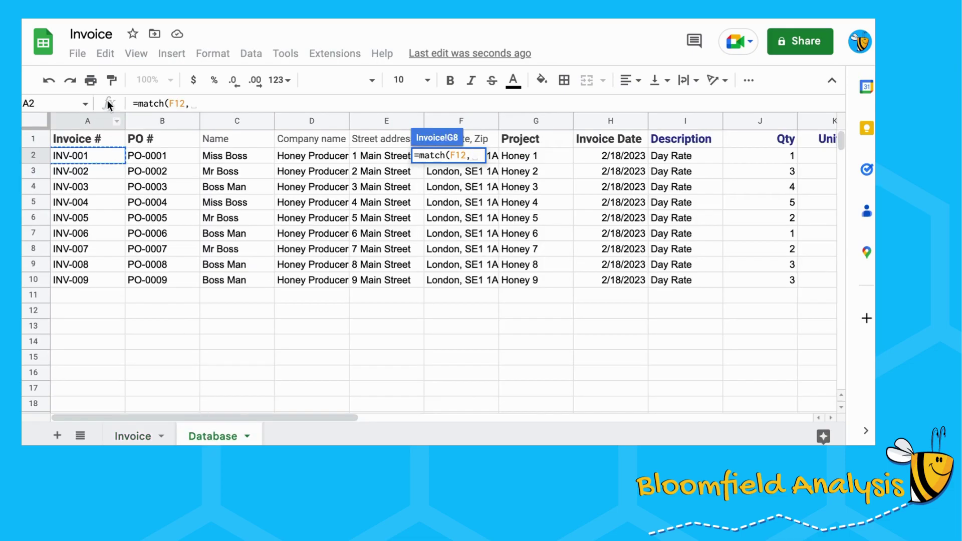
click(87, 121)
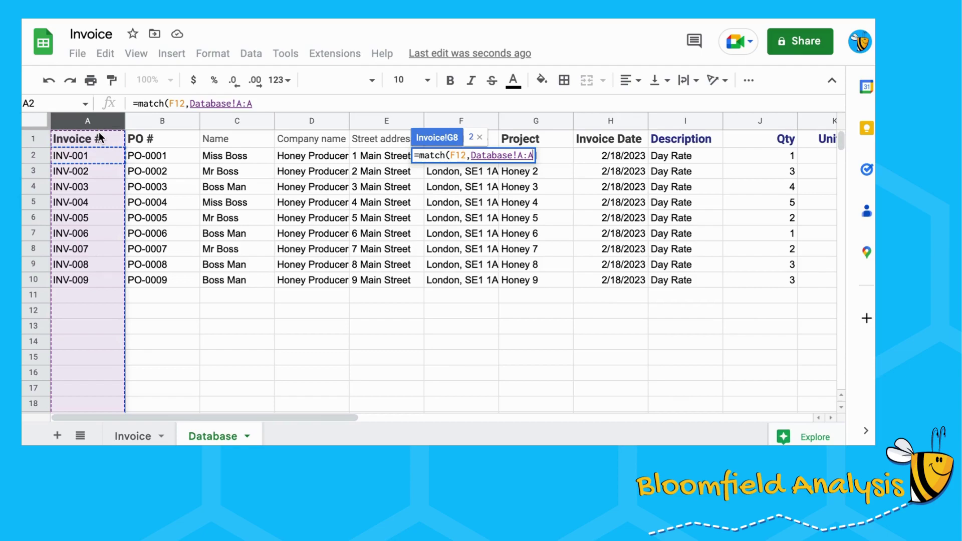
Step: Complete the MATCH formula in G8 with the whole Database column A as range and search type 0
drag(87, 143, 85, 282)
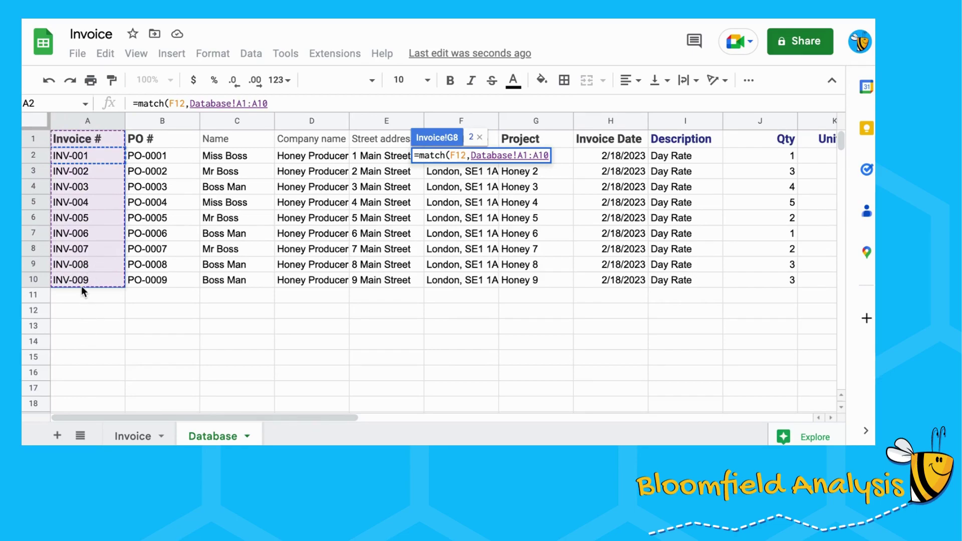
click(81, 292)
click(81, 320)
click(83, 121)
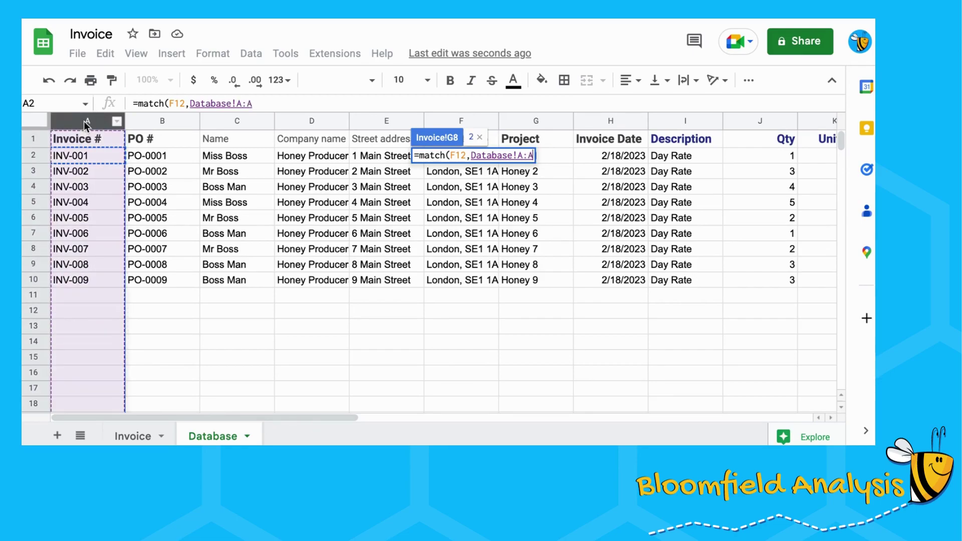
click(262, 103)
text(,)
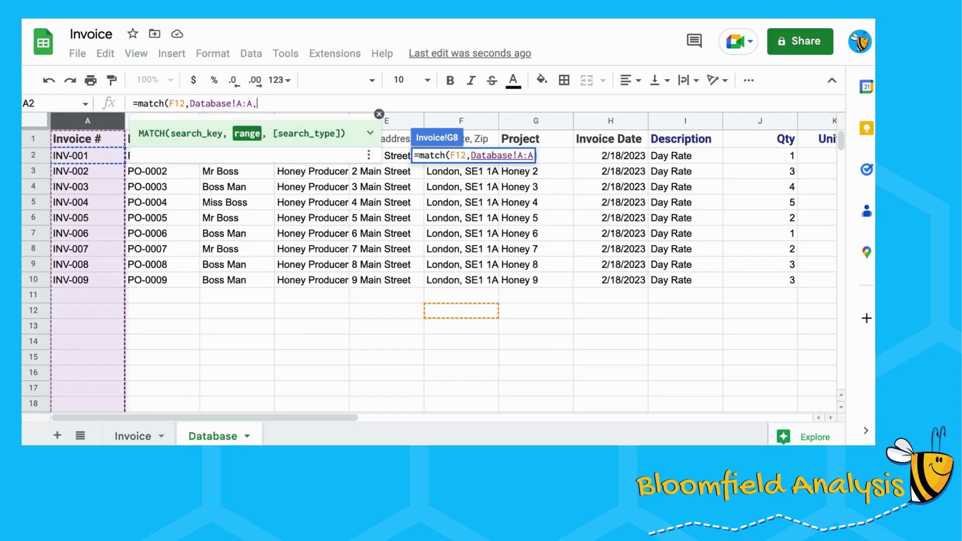
text(0)
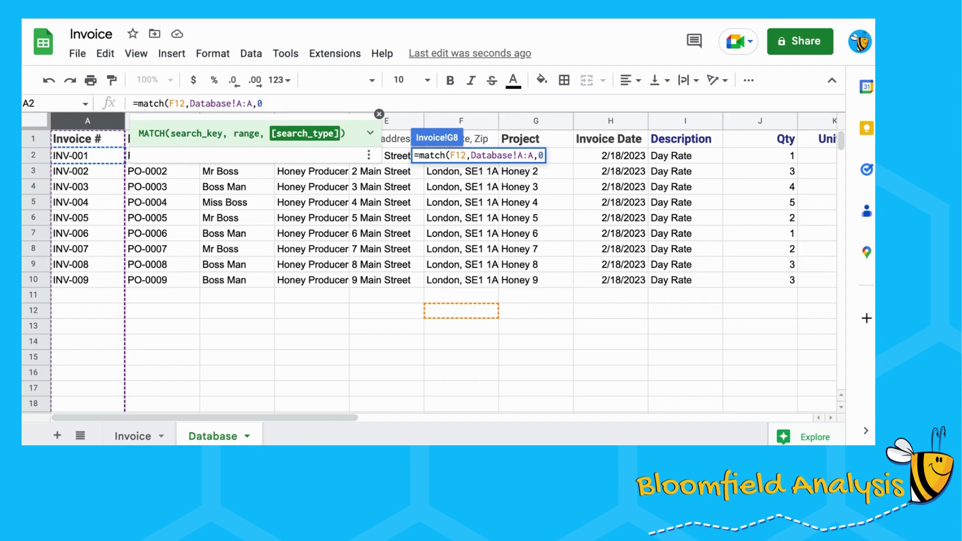
text())
key(Return)
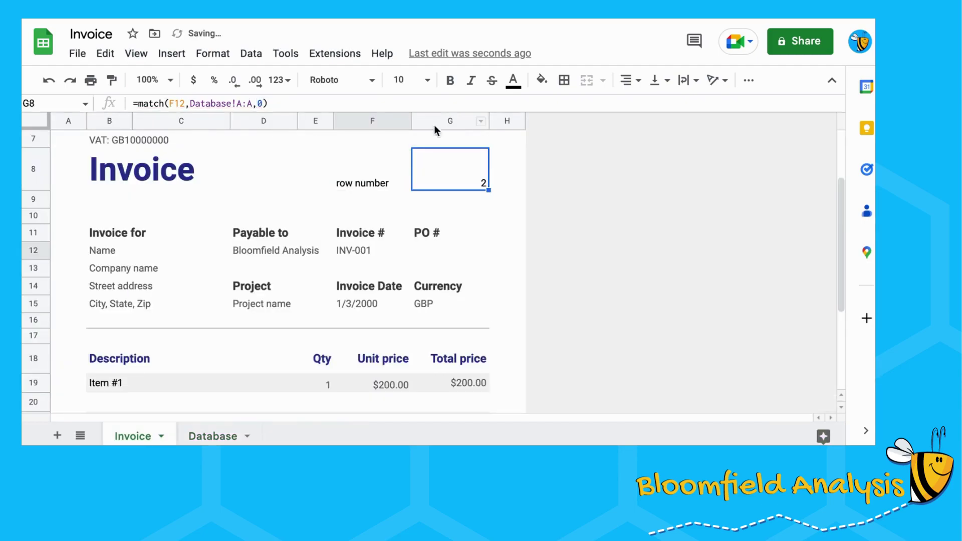
Step: Check the INV-001 and INV-006 rows in the Database sheet and change Invoice # cell F12 of the Invoice sheet to INV-006
click(354, 251)
click(210, 435)
click(34, 156)
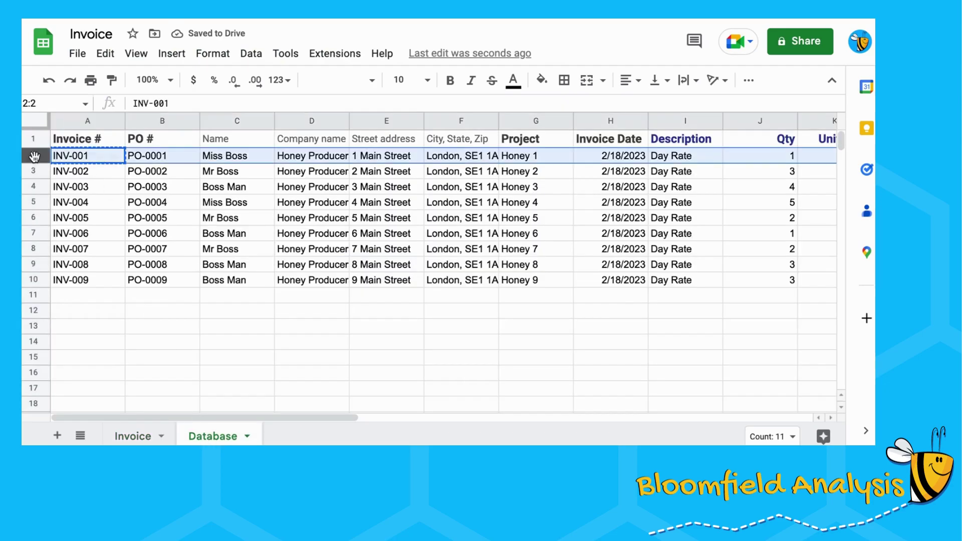
click(93, 233)
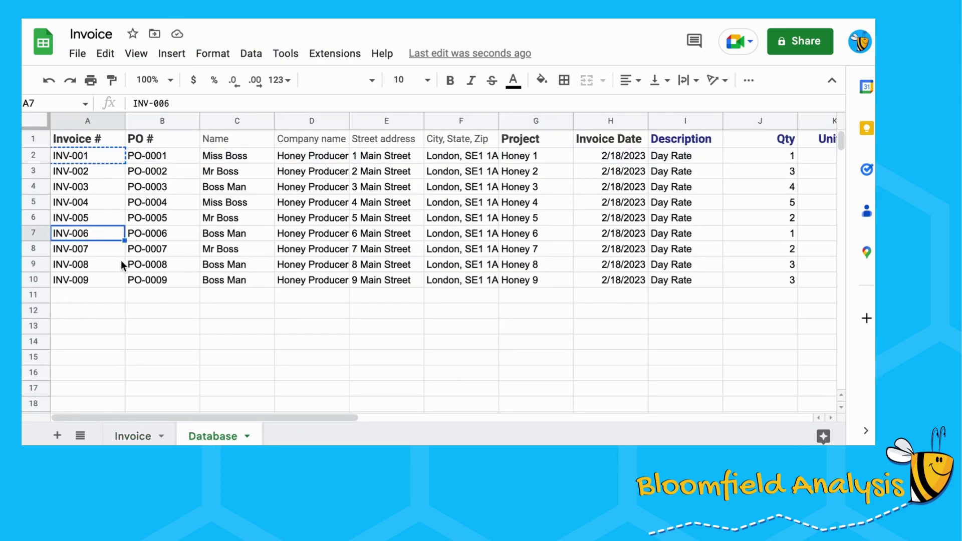
click(136, 435)
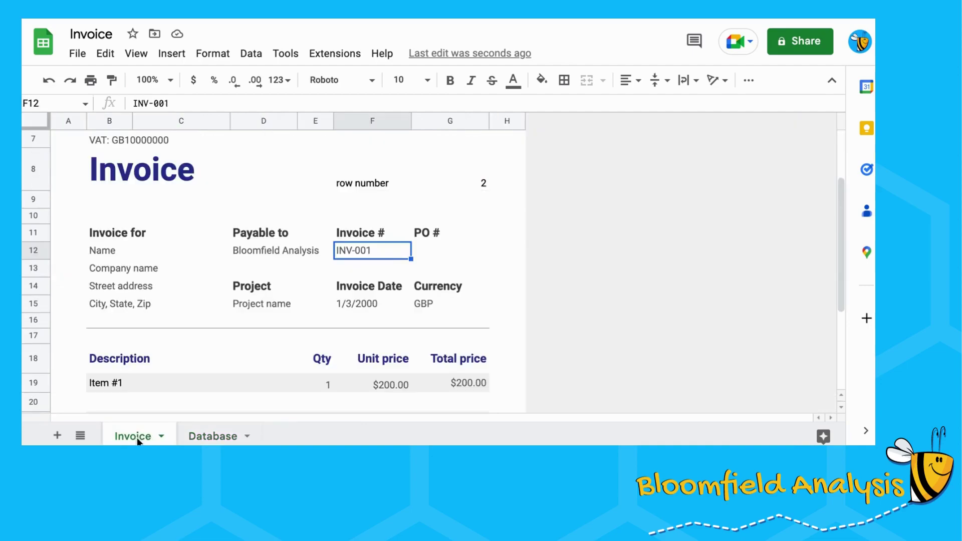
click(200, 101)
key(BackSpace)
text(6)
key(Return)
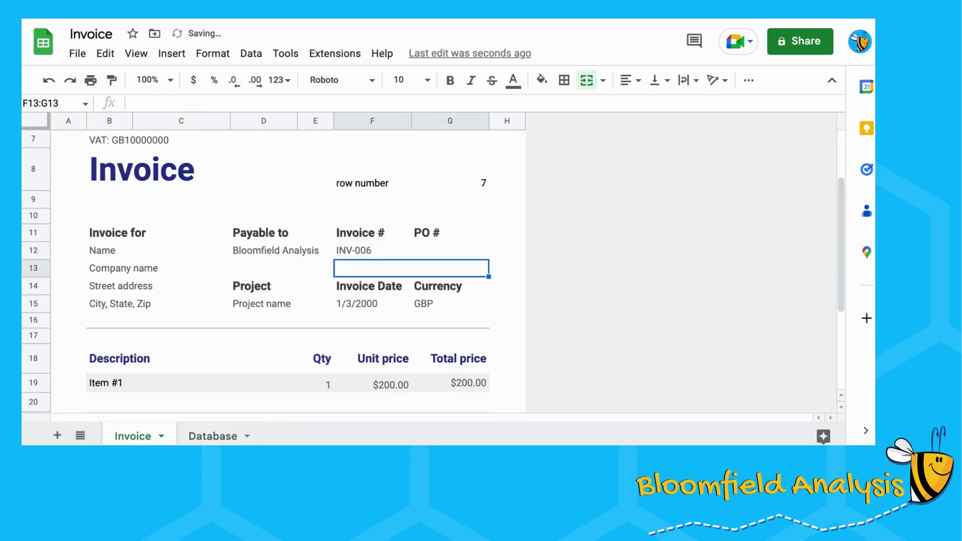
Step: Start an INDEX formula in PO # cell G12 of the Invoice sheet with Database column B as reference
click(215, 437)
drag(87, 156, 93, 300)
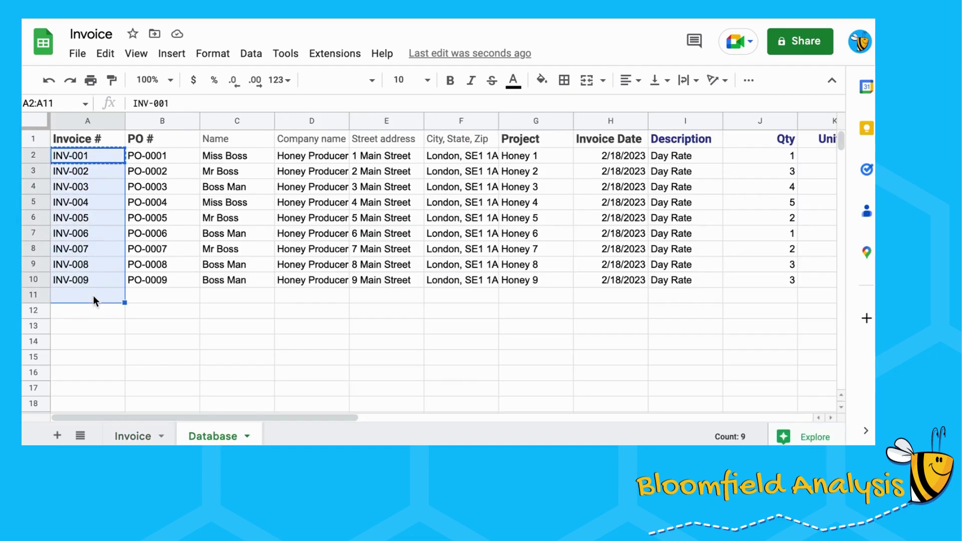
click(135, 434)
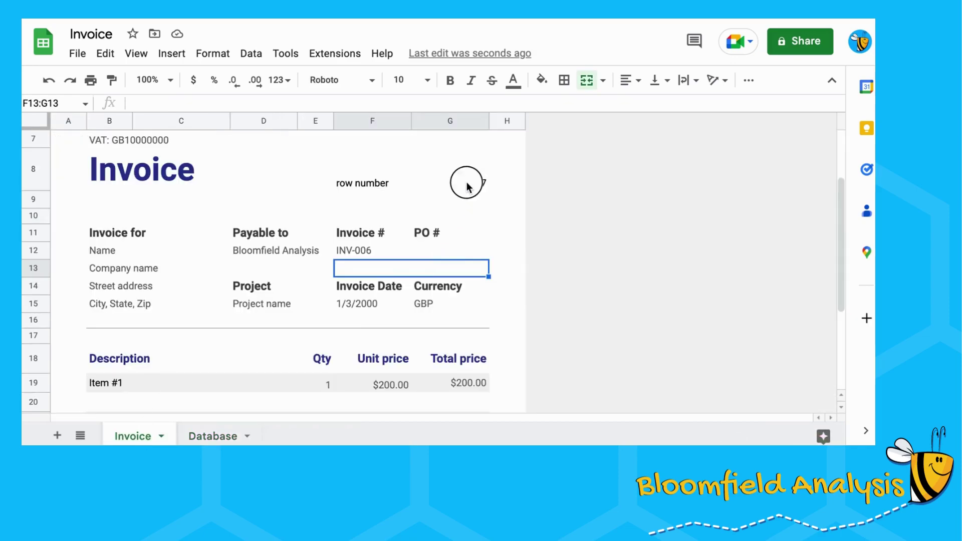
click(466, 186)
click(432, 253)
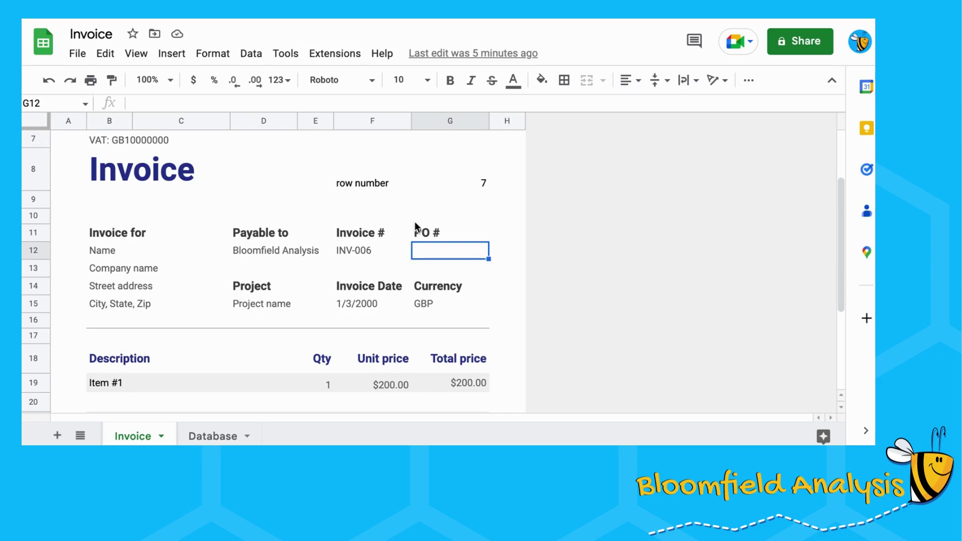
text(=)
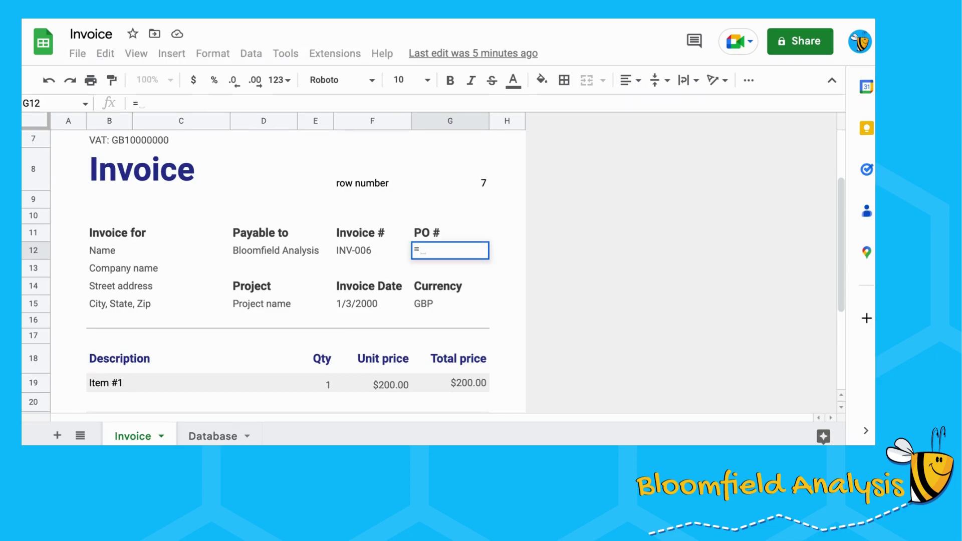
text(i)
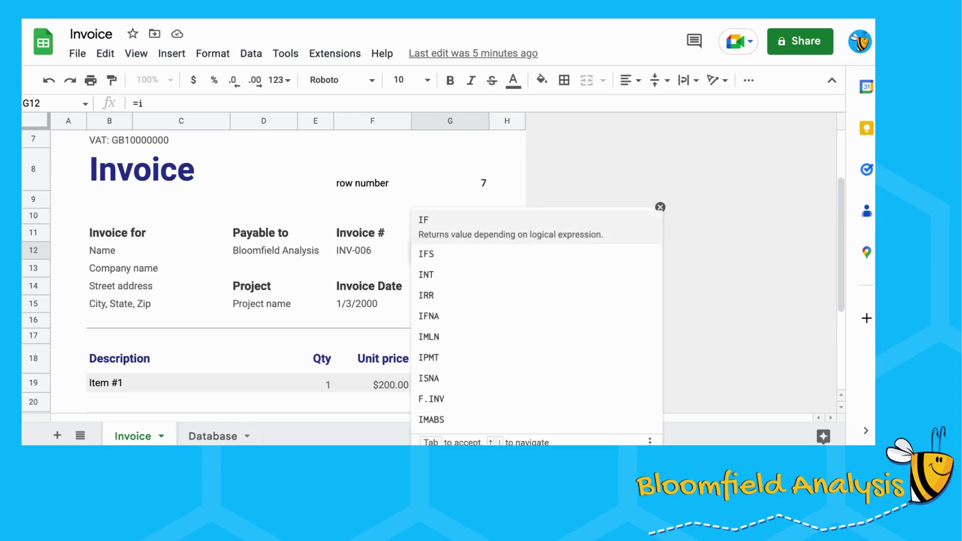
text(ndex()
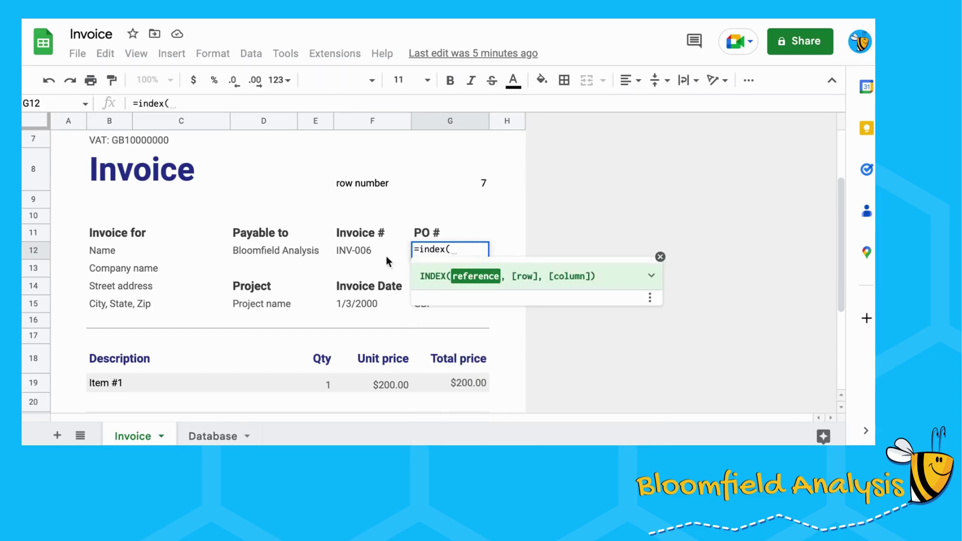
click(211, 431)
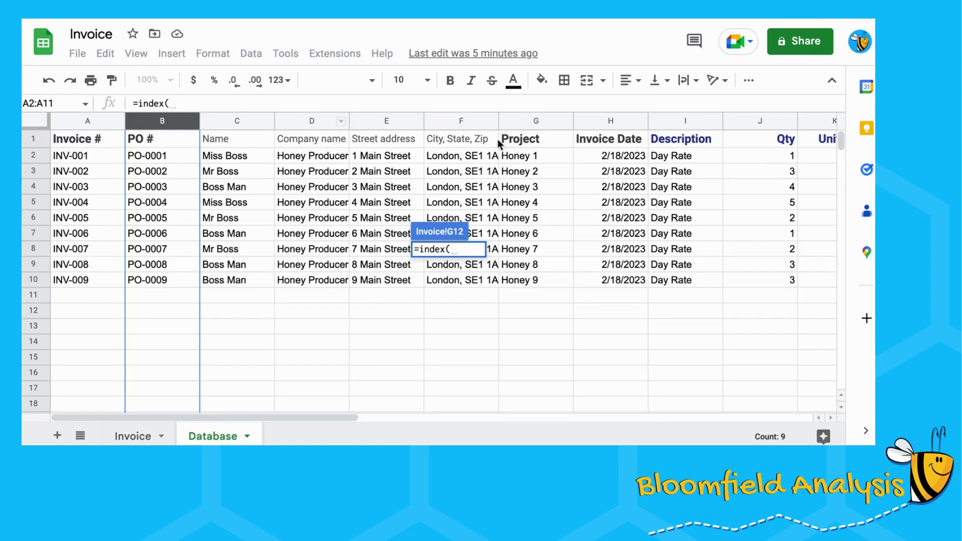
click(164, 122)
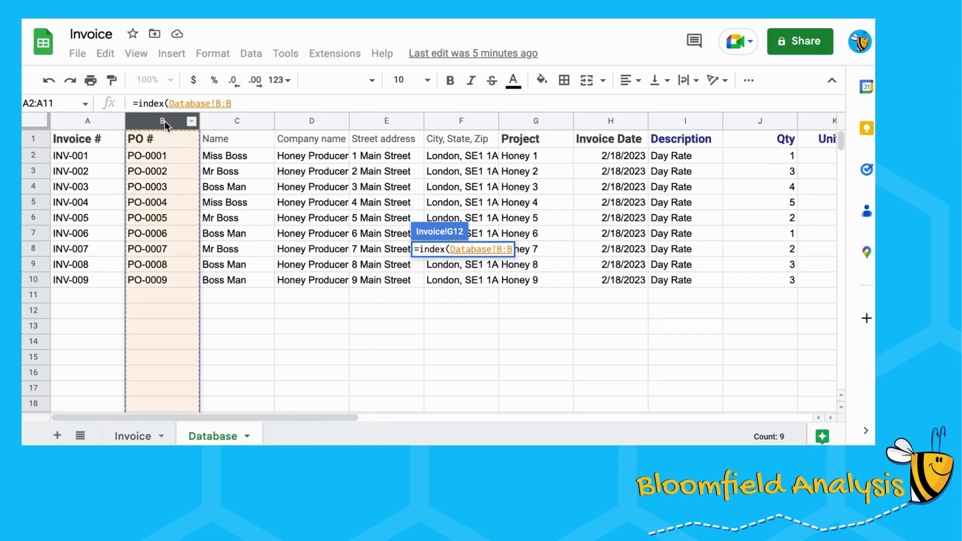
Step: Finish the INDEX formula in G12 with row number cell G8 of the Invoice sheet as the row argument
text(,)
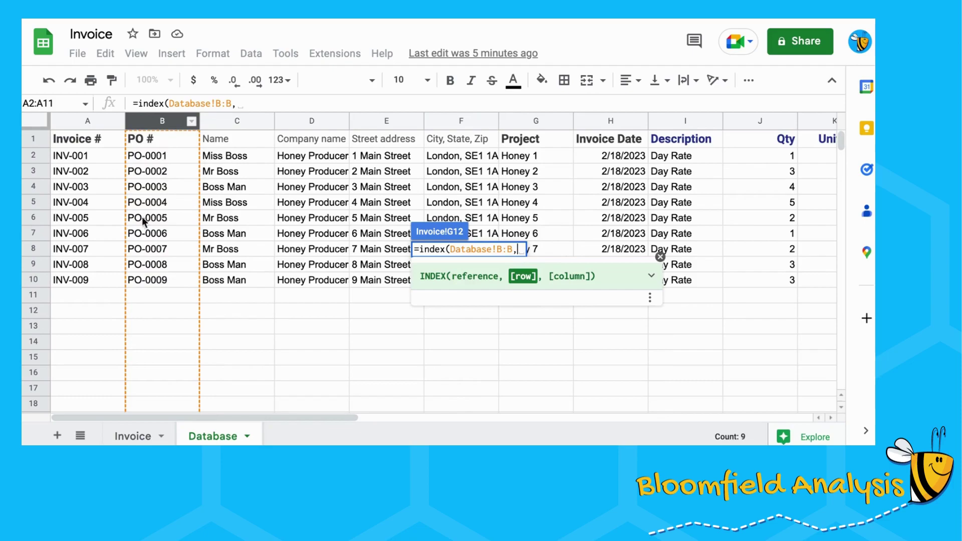
click(133, 435)
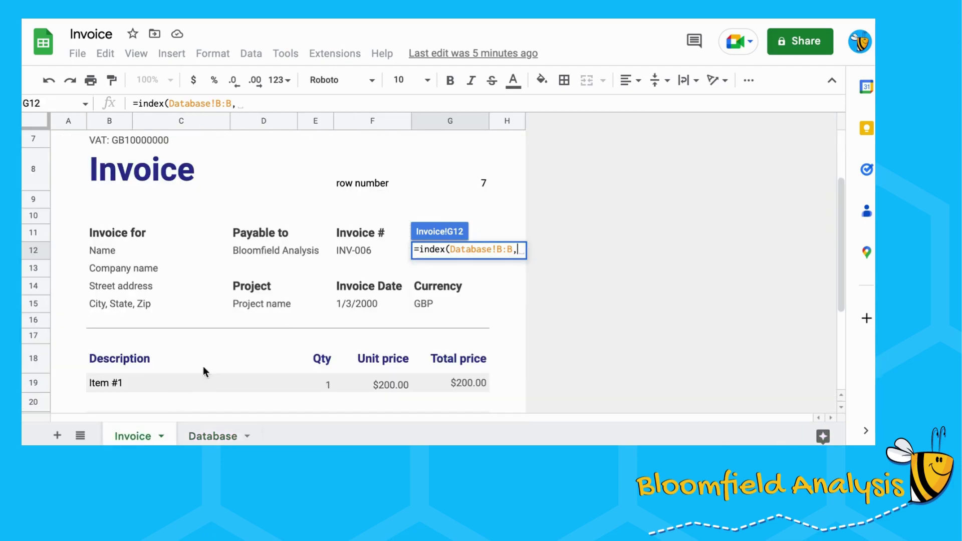
click(456, 183)
text())
key(Return)
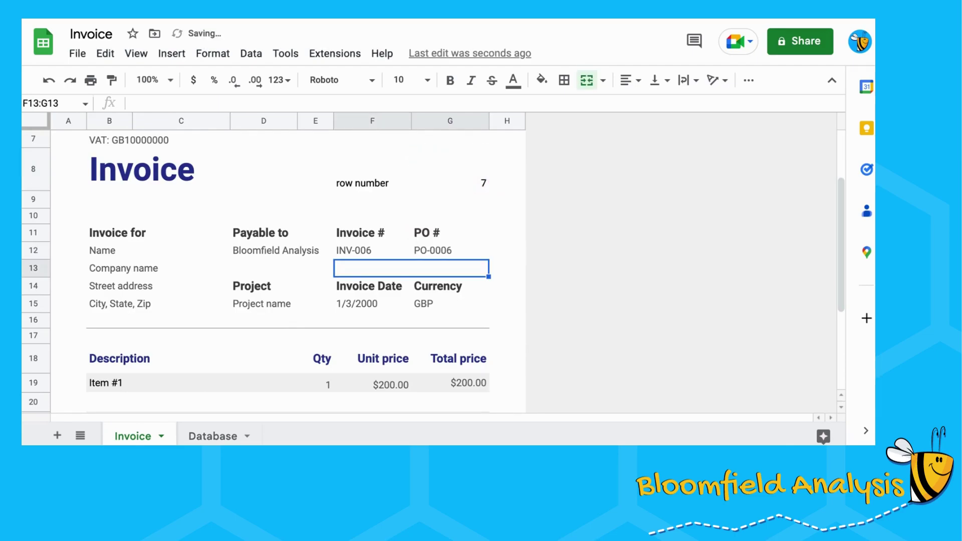
Step: Compare the PO # in G12 with the INV-006 row of the Database sheet and inspect the MATCH formula in G8
click(450, 250)
click(365, 251)
click(449, 256)
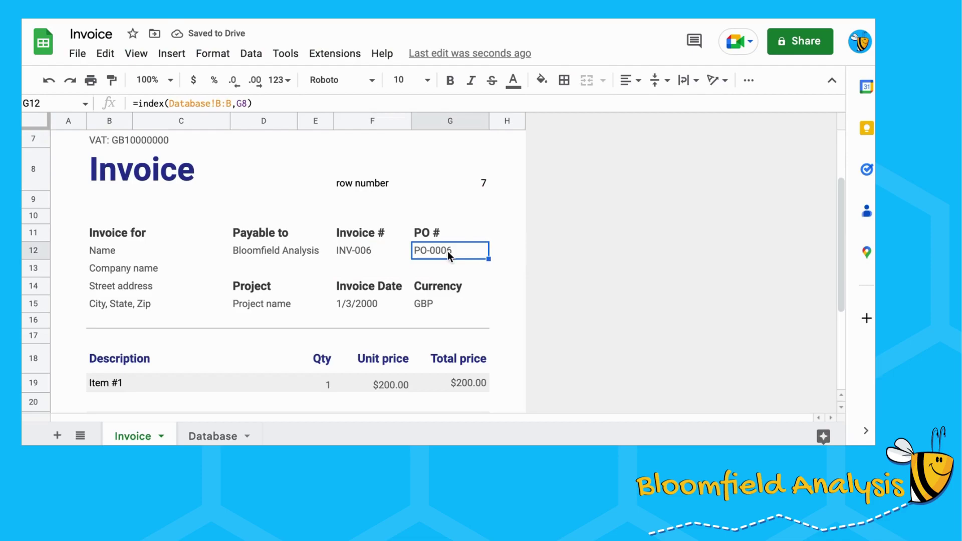
click(209, 435)
click(92, 233)
click(160, 218)
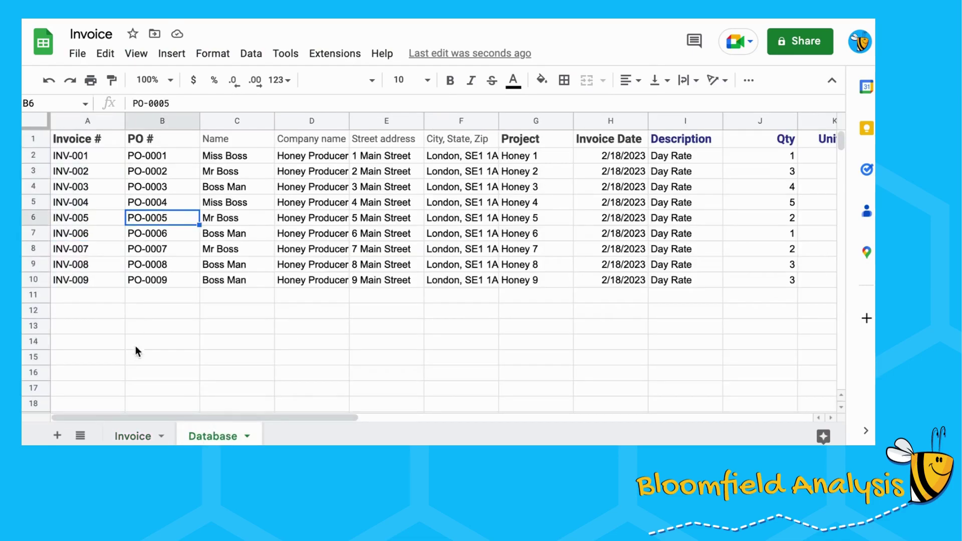
click(133, 436)
click(461, 199)
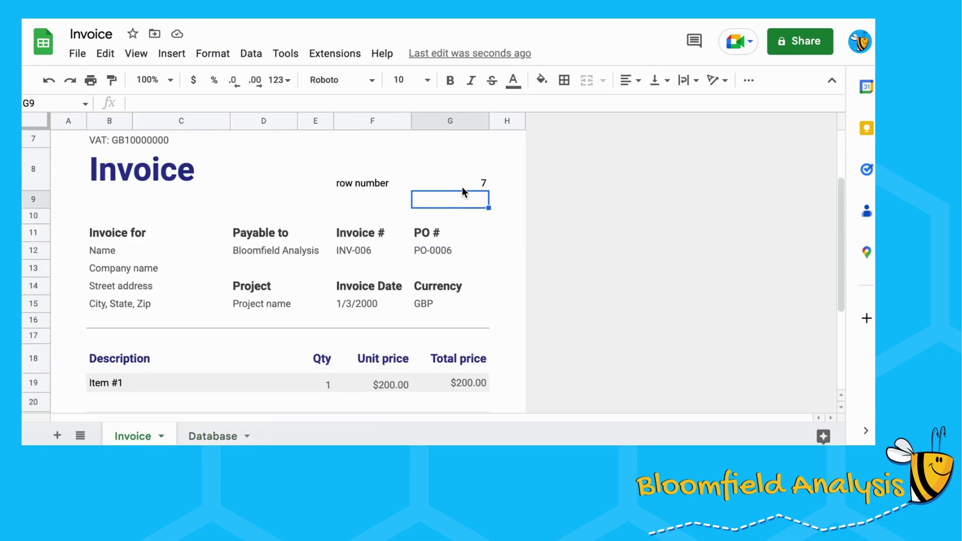
click(462, 187)
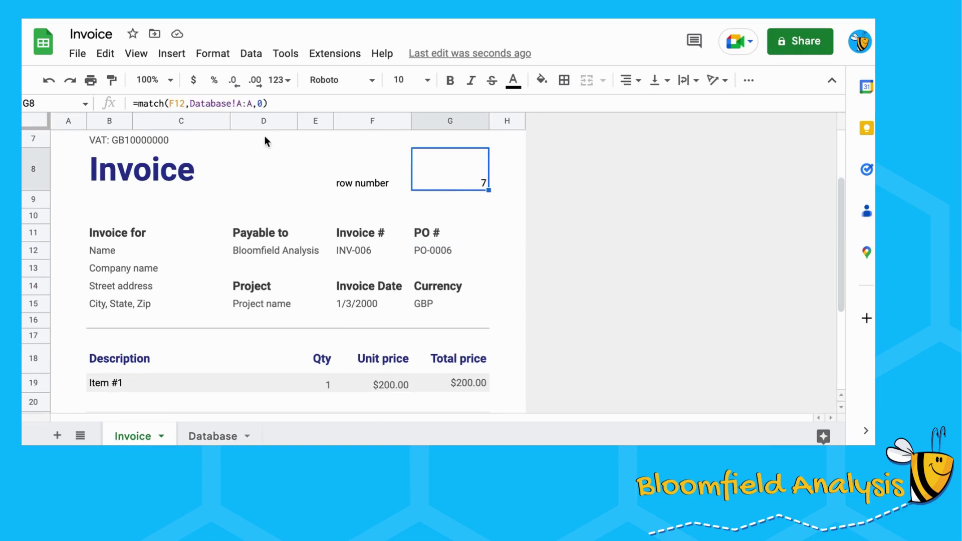
Step: Change Invoice # cell F12 to INV-004 and check the PO # returned in G12
click(356, 250)
key(BackSpace)
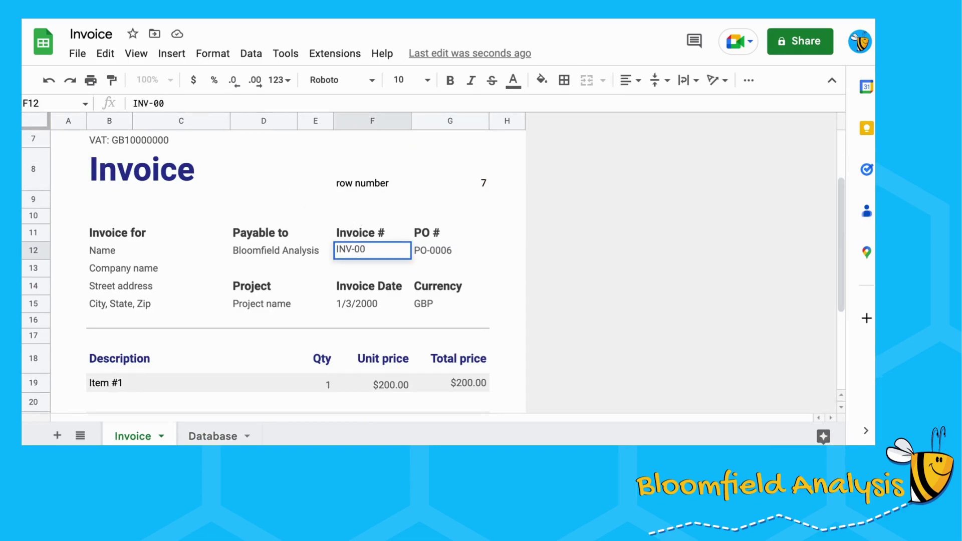
text(4)
key(Return)
click(451, 251)
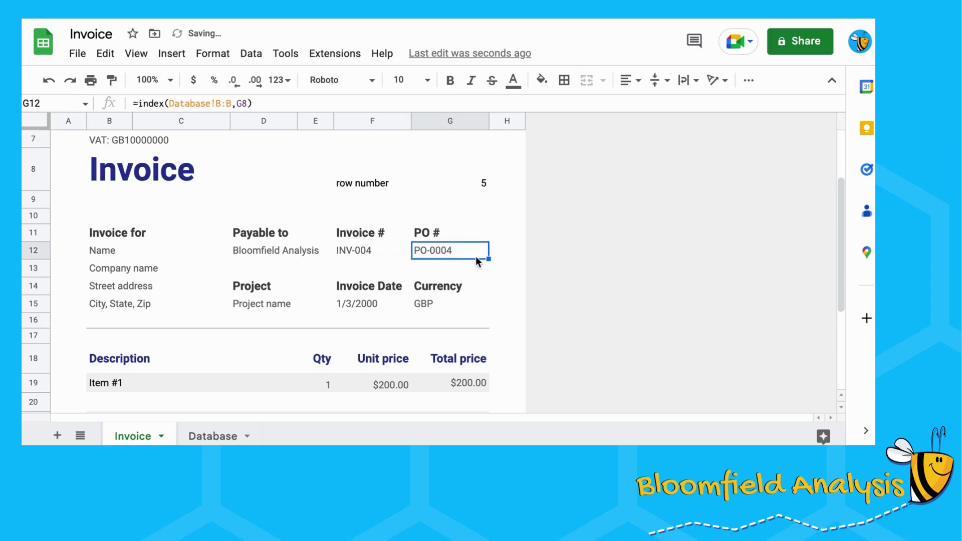
Step: Try adding a column argument of 1 to the INDEX formula in G12
click(268, 103)
key(Left)
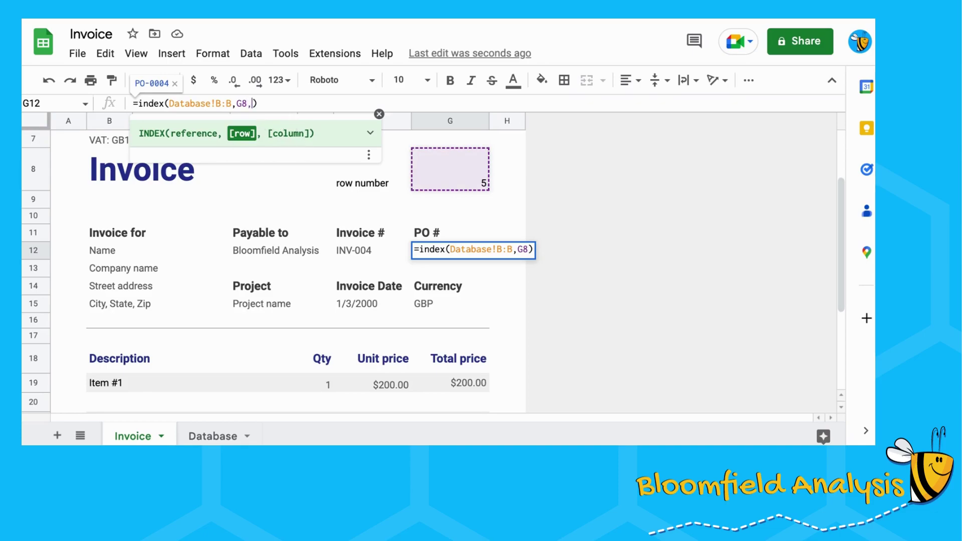
text(,)
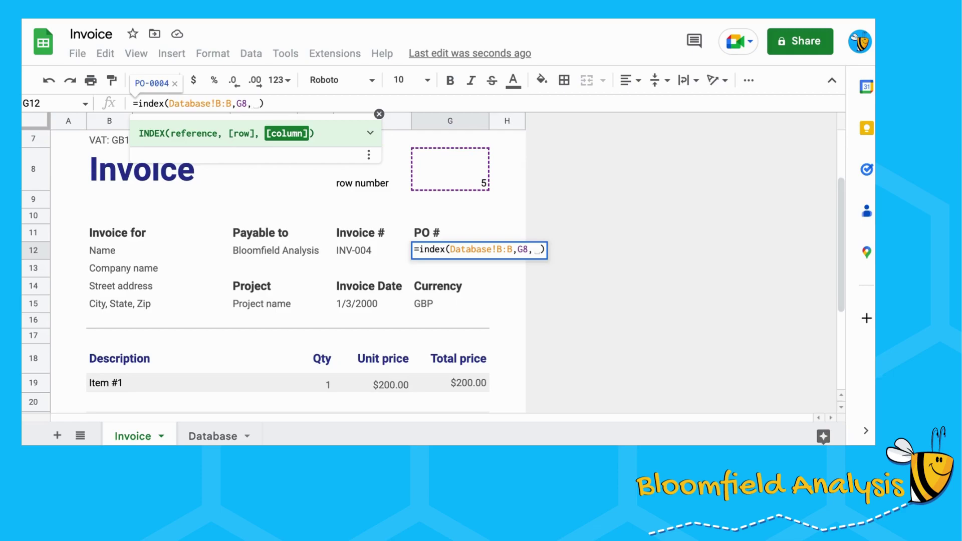
text(1)
key(Return)
key(Up)
Step: Clear the column value 1 from the INDEX formula in G12, keeping the comma after G8
click(256, 103)
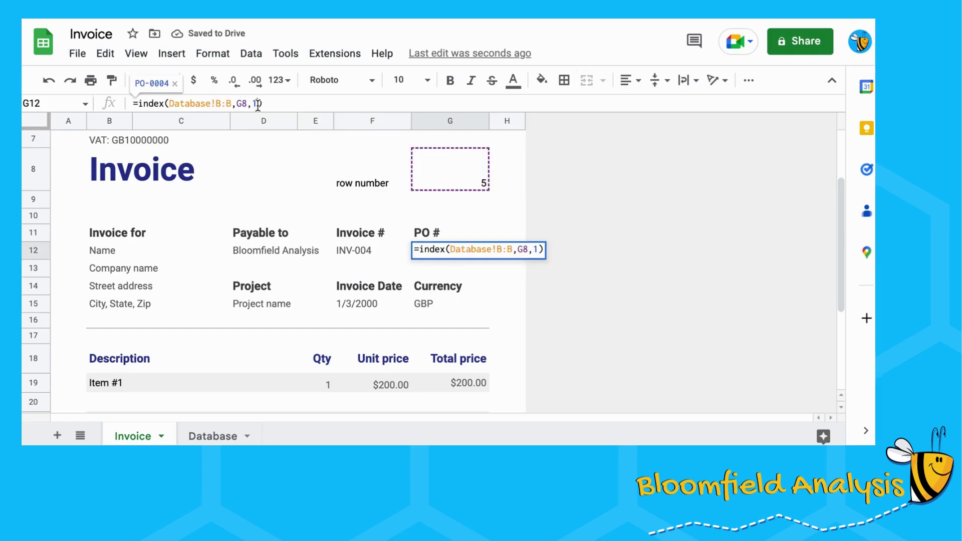
key(BackSpace)
key(BackSpace)
text(,)
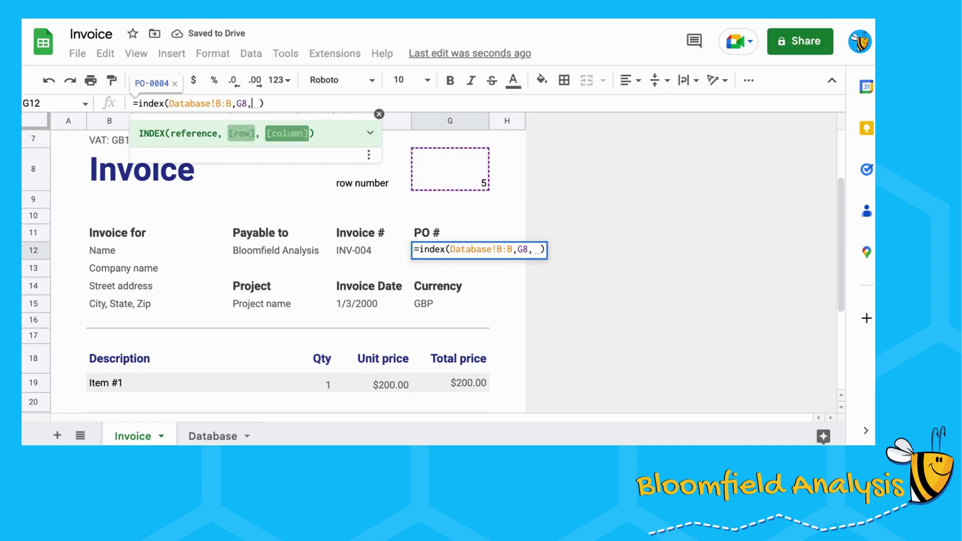
key(Return)
key(Up)
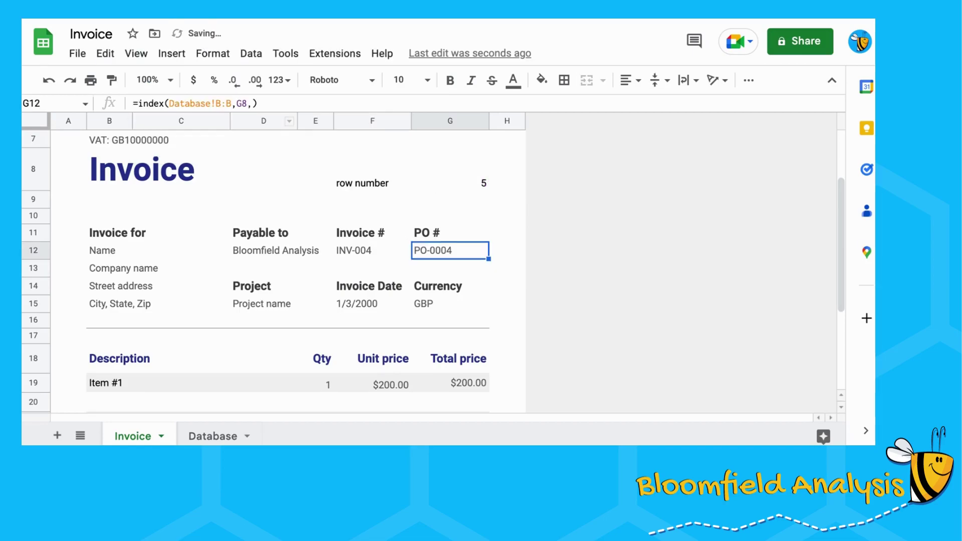
Step: Remove the trailing comma after G8 from the INDEX formula in G12
click(254, 103)
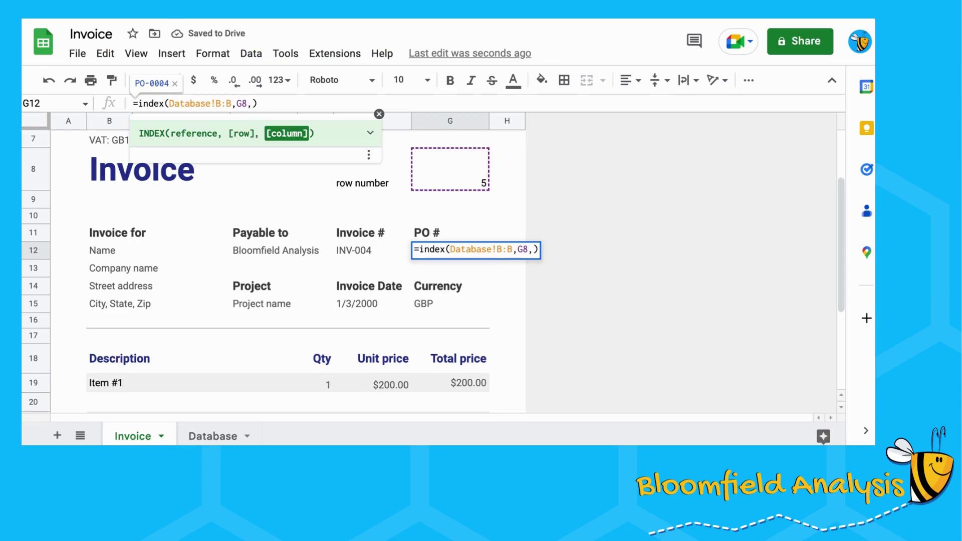
key(BackSpace)
key(Return)
key(Up)
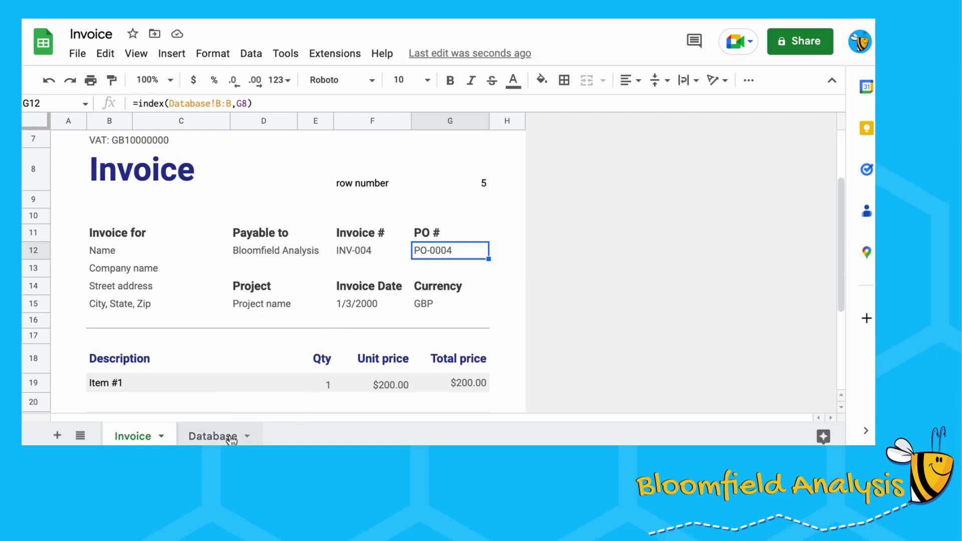
Step: Review the Name through City, State, Zip headers in C1:F1 of the Database sheet
click(213, 437)
key(Up)
key(Up)
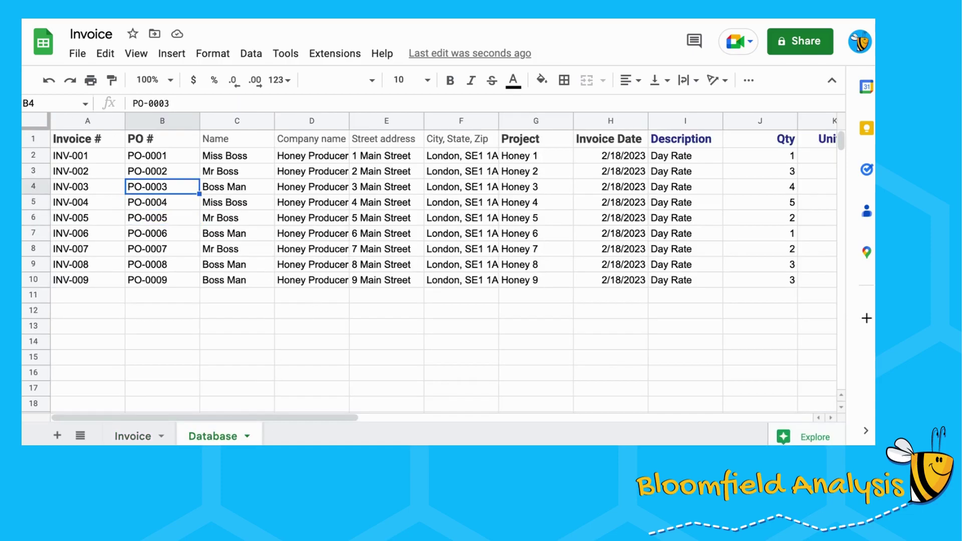
key(Right)
key(Up)
key(Up)
key(Up)
key(shift+Right)
key(shift+Right)
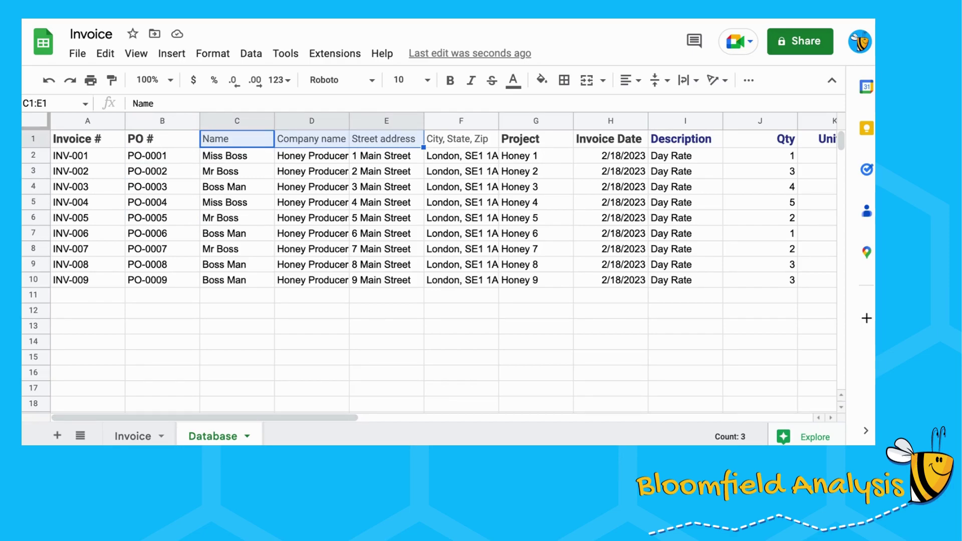
key(shift+Right)
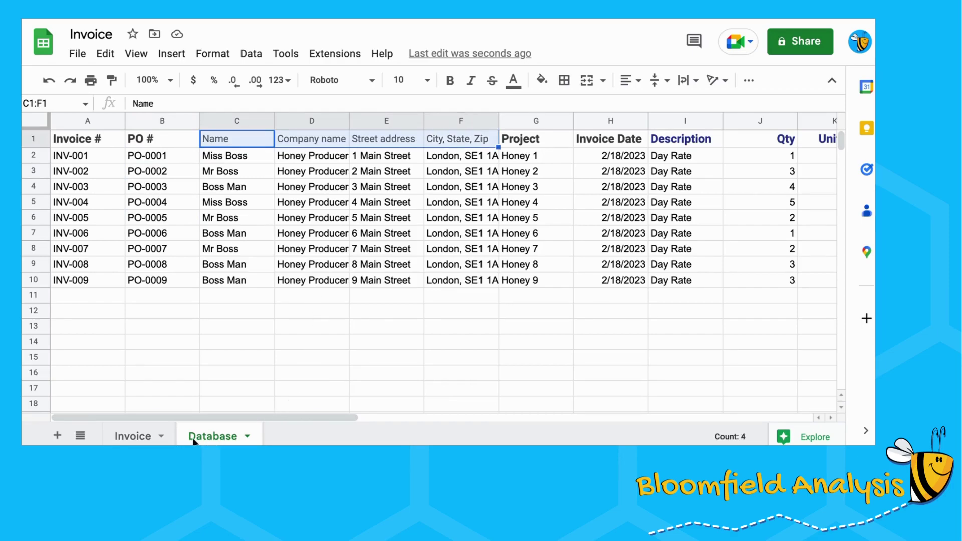
Step: Make the G8 row reference absolute ($G$8) in the INDEX formula in G12 of the Invoice sheet
click(142, 440)
click(227, 104)
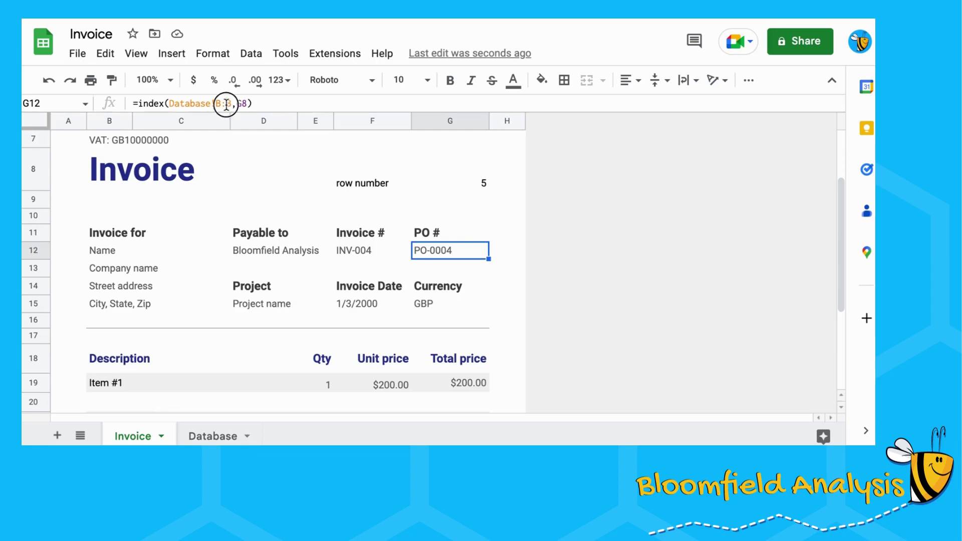
click(244, 104)
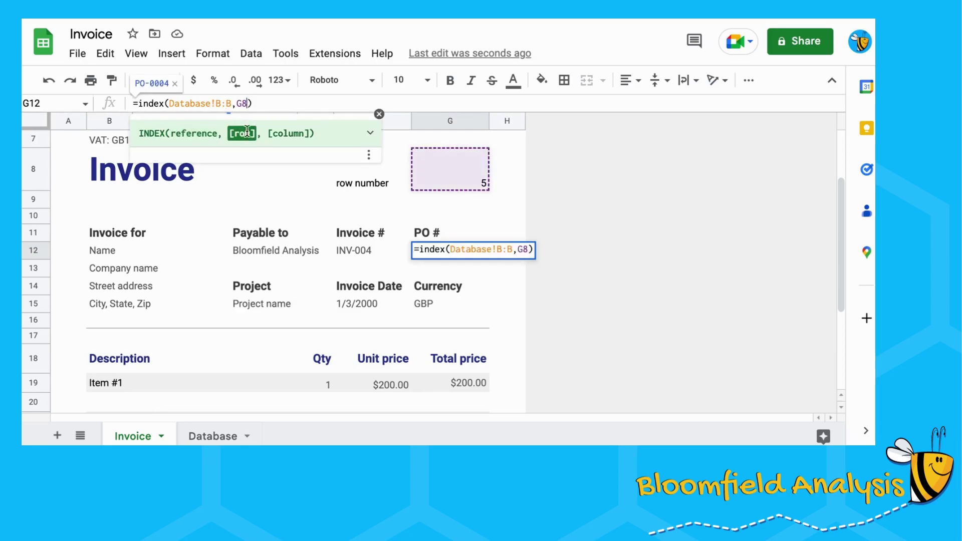
key(F4)
key(Return)
key(Up)
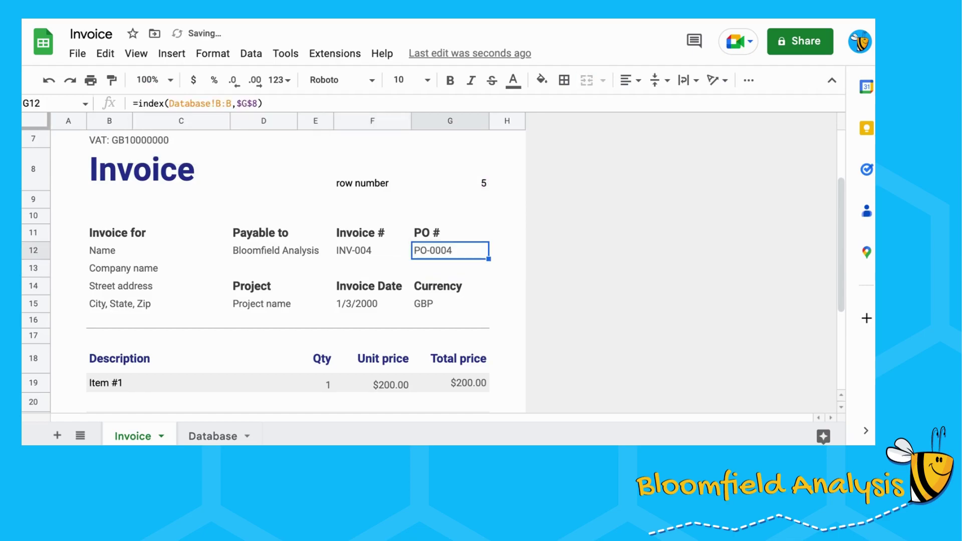
Step: Copy the PO # formula from G12 into Name cell B12 and change its reference to Database!C:C
key(ctrl+c)
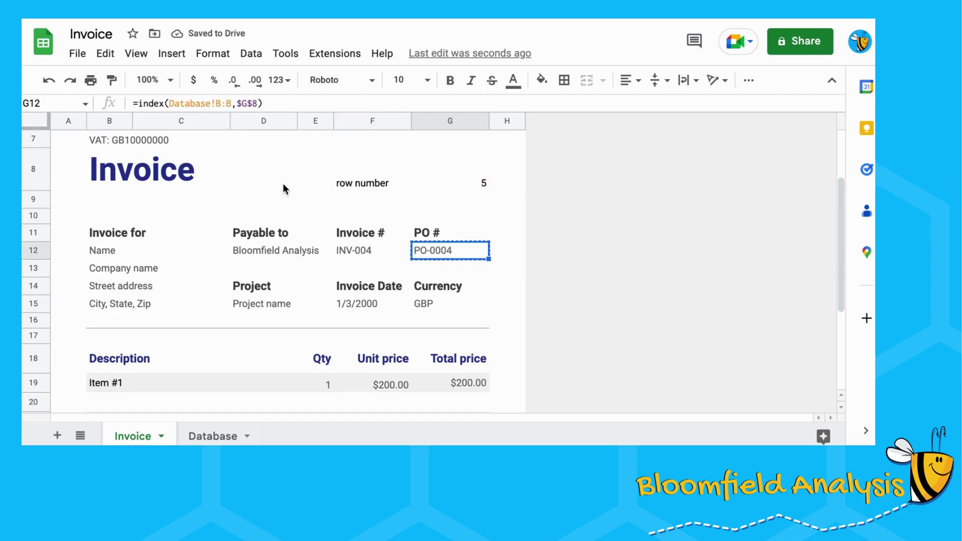
triple_click(275, 104)
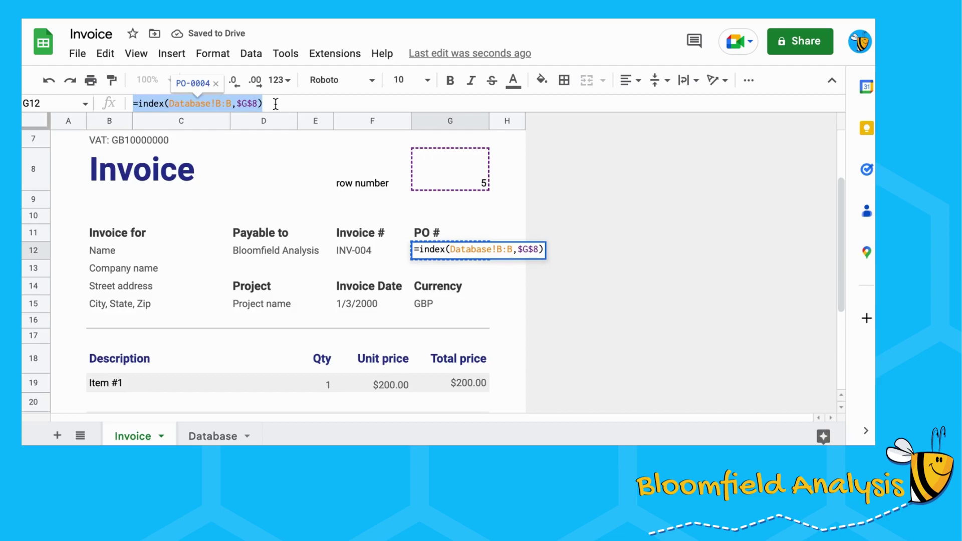
click(282, 268)
click(109, 250)
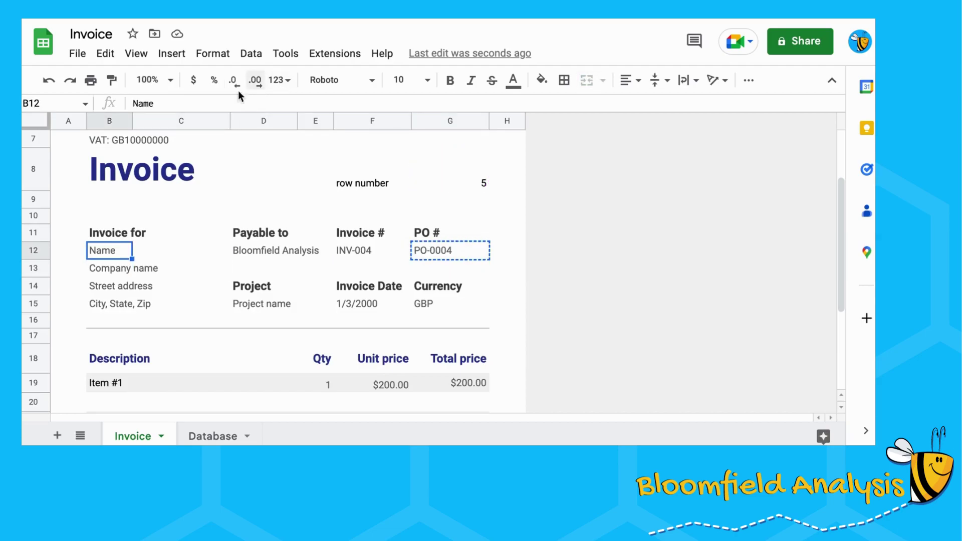
triple_click(183, 103)
key(ctrl+v)
click(219, 103)
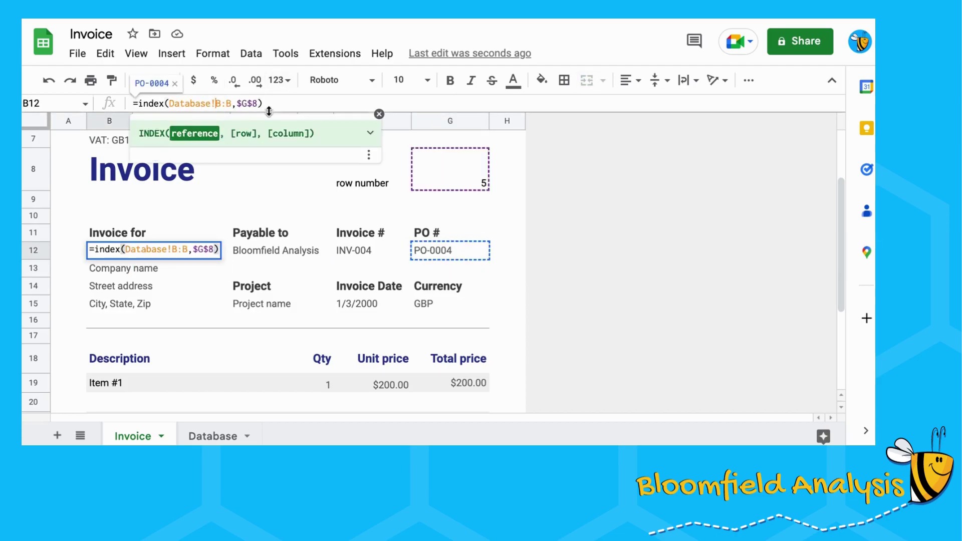
key(BackSpace)
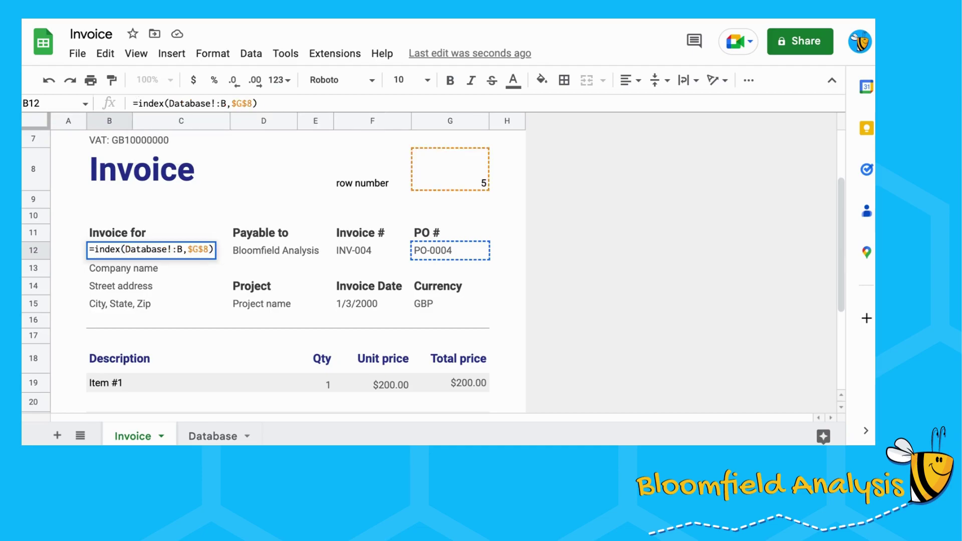
text(B)
key(Return)
Step: Copy the B12 formula into Company name cell B13 and change its reference to Database!D:D
click(111, 250)
key(ctrl+c)
key(Down)
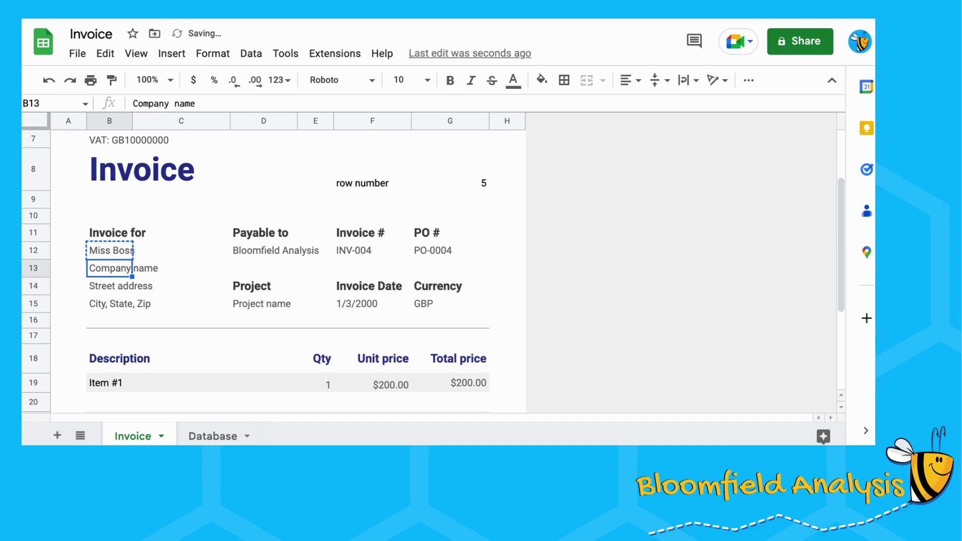
key(ctrl+v)
drag(219, 104, 232, 104)
text(D:)
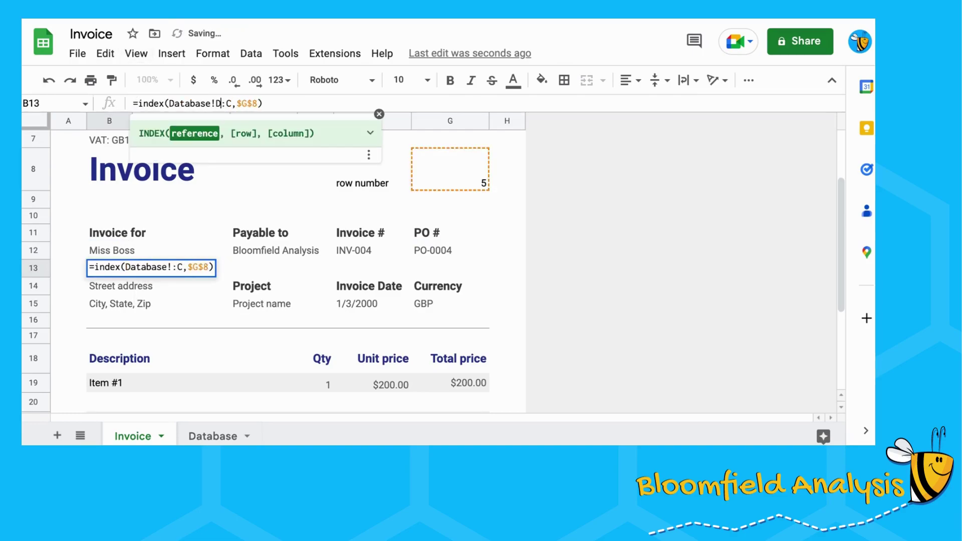
text(D)
key(Return)
Step: Copy the B13 formula into B14 and B15, and change the Street address formula in B14 to reference Database!E:E
click(131, 269)
key(ctrl+c)
key(Down)
key(ctrl+v)
key(Down)
key(ctrl+v)
key(Up)
click(221, 103)
key(BackSpace)
text(E)
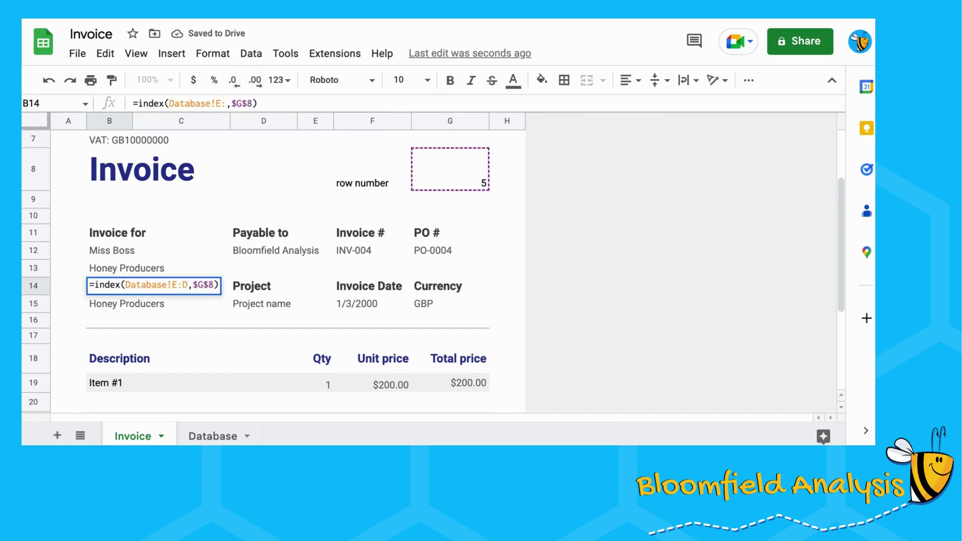
key(Return)
Step: Change the City, State, Zip formula in B15 to reference Database!F:F
click(221, 103)
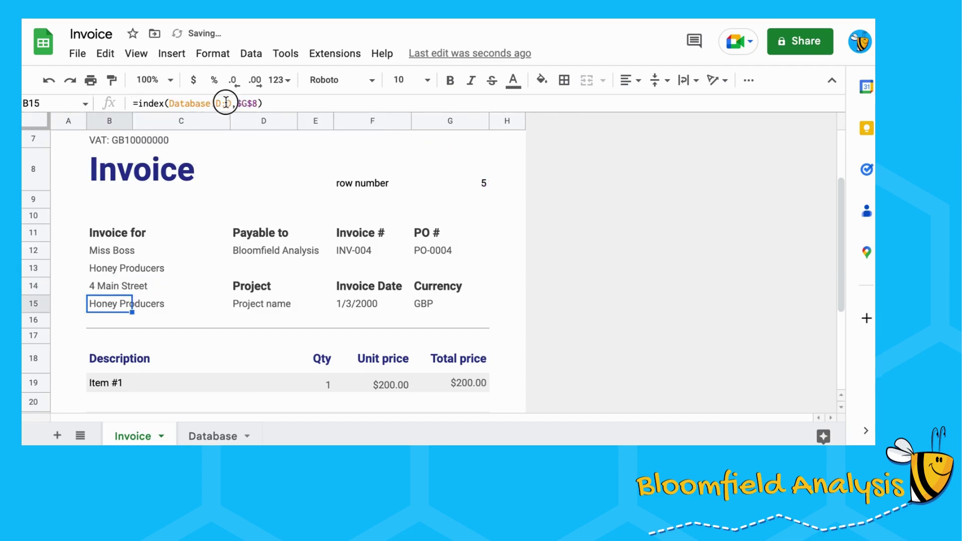
key(BackSpace)
text(F)
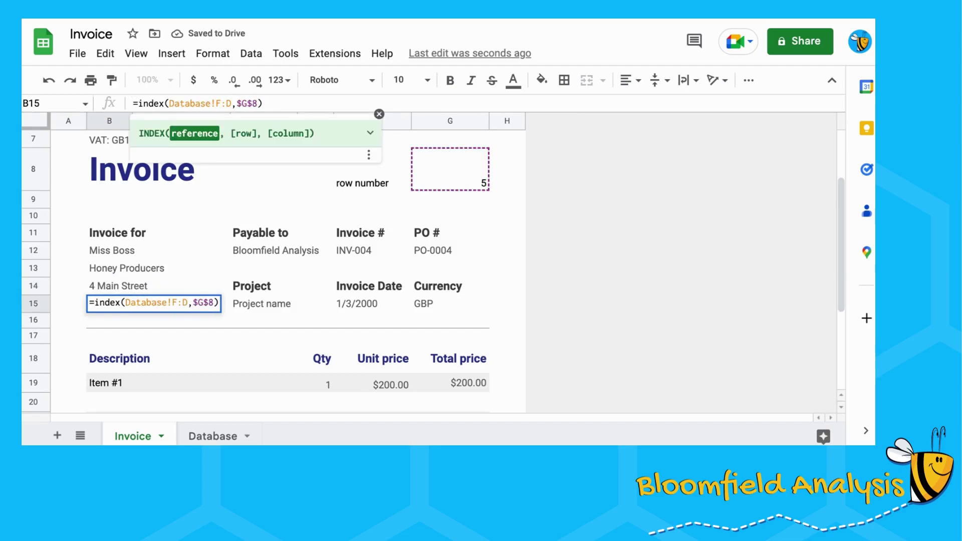
key(BackSpace)
text(F)
key(Return)
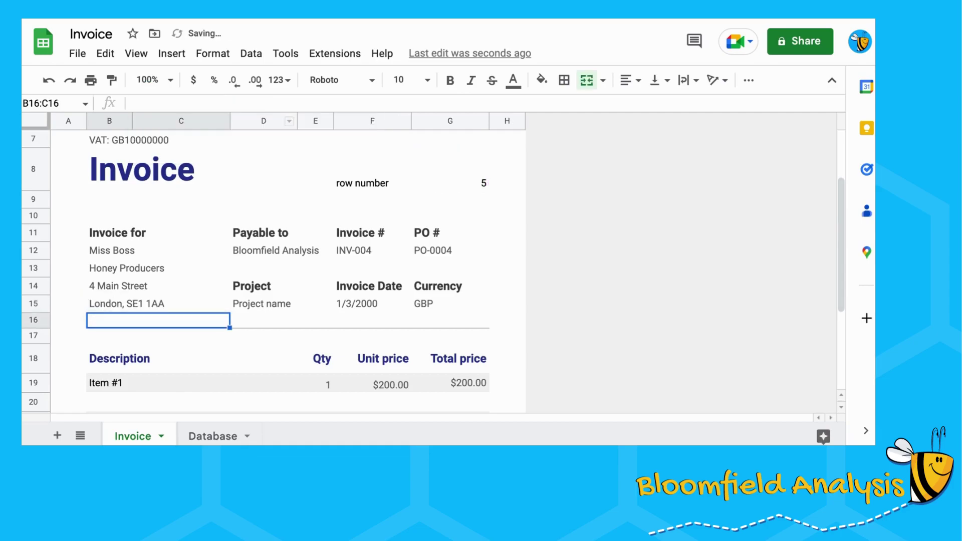
Step: Examine the row number helper in G8 and the $G$8 reference inside the PO # formula in G12
right_click(438, 253)
mouse_move(440, 249)
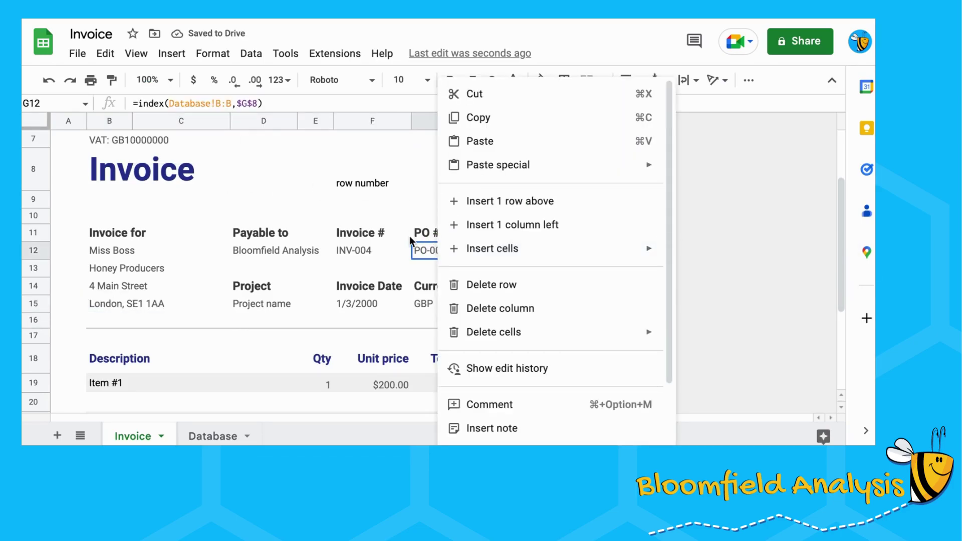
click(433, 251)
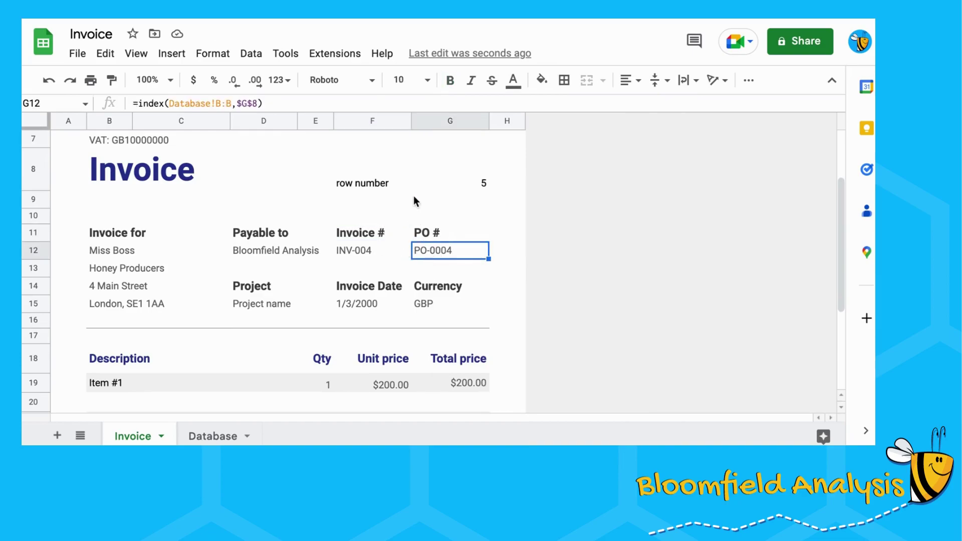
click(393, 184)
click(468, 182)
click(425, 254)
click(238, 102)
drag(239, 102, 258, 102)
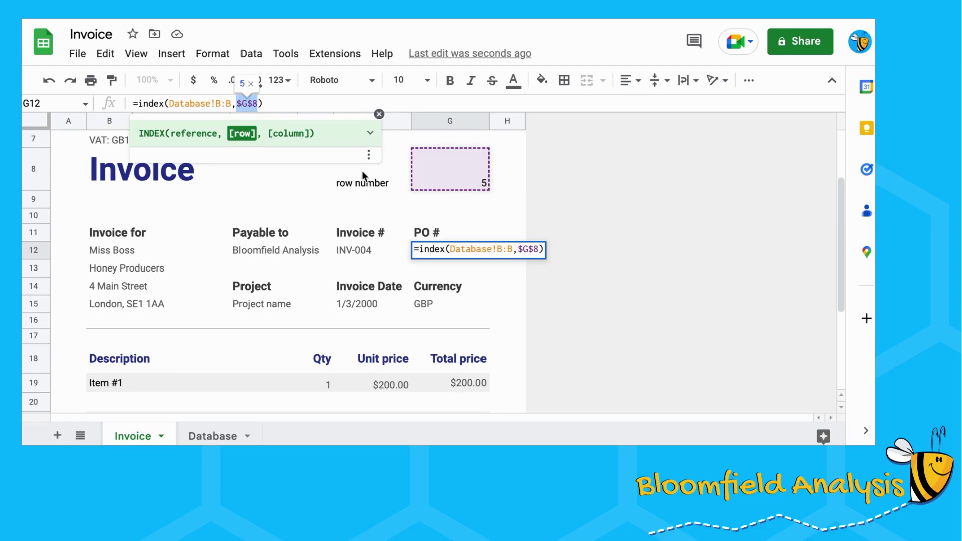
key(Return)
Step: Copy the match(F12,Database!A:A,0) expression from G8 and paste it over $G$8 in the INDEX formula in G12
double_click(468, 181)
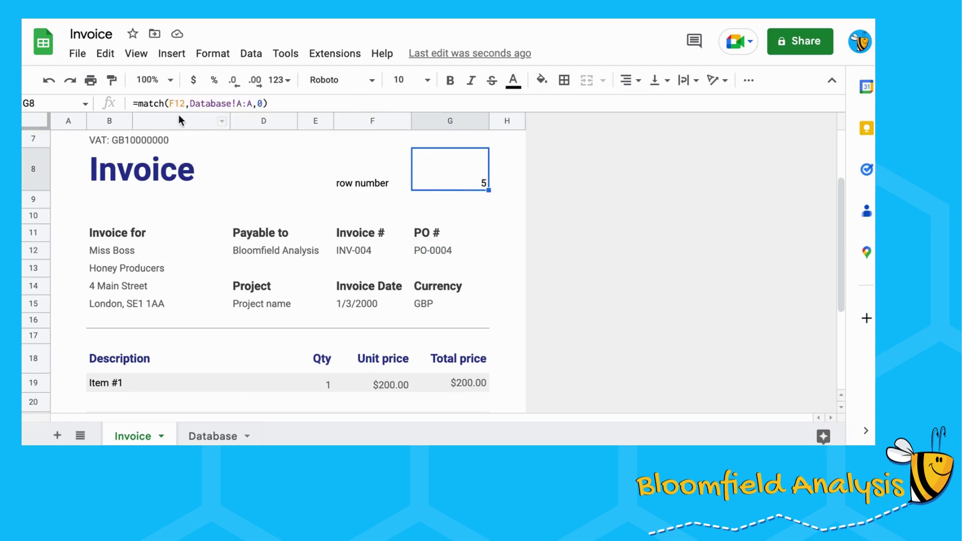
drag(137, 104, 322, 103)
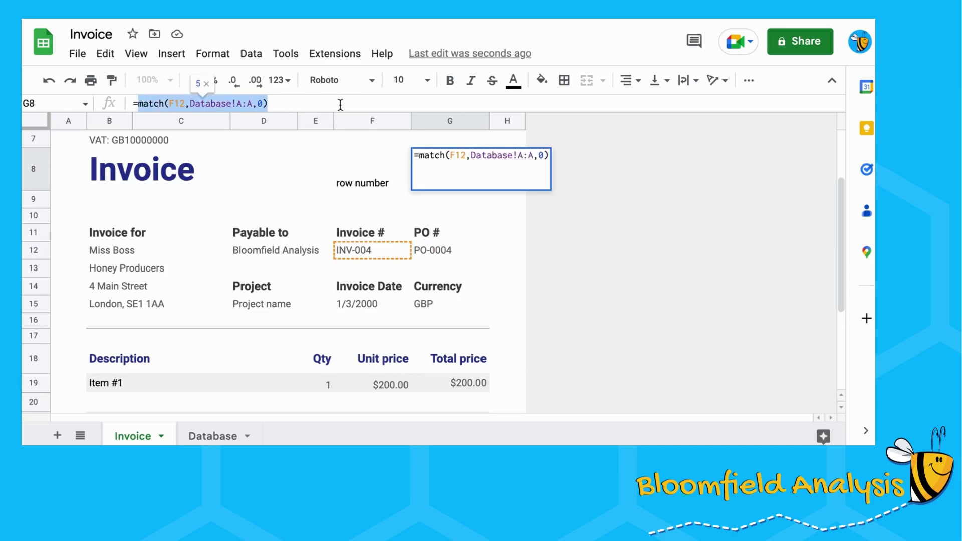
key(Return)
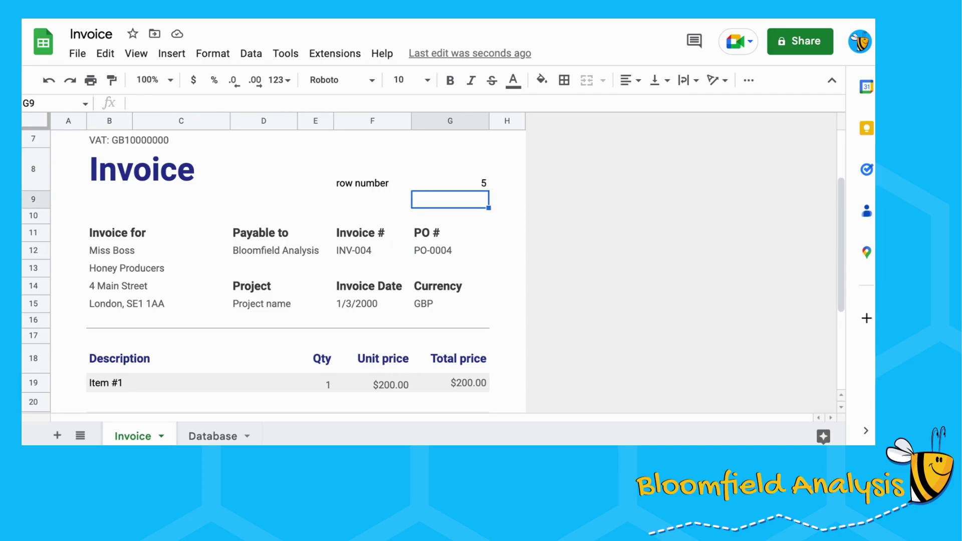
click(425, 253)
double_click(247, 103)
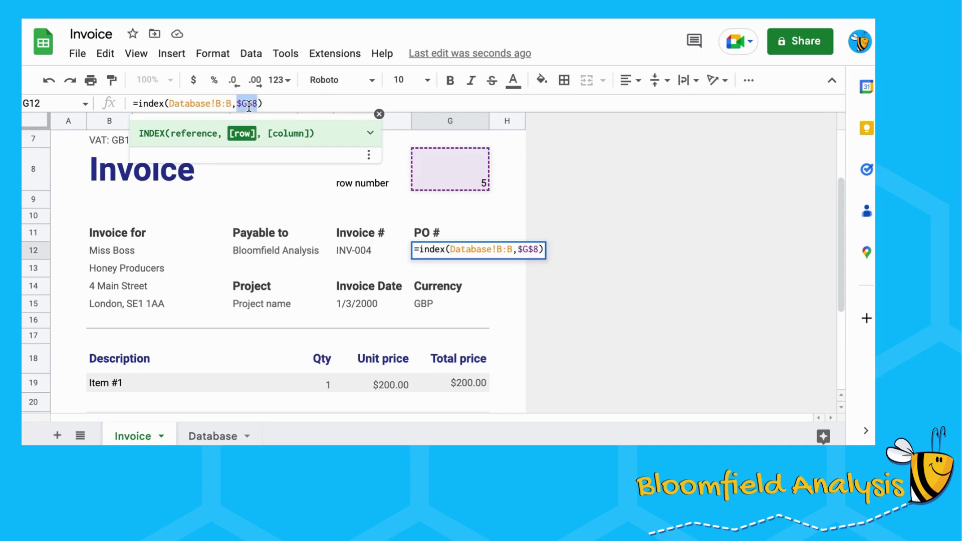
key(ctrl+v)
key(Return)
Step: Change Invoice # cell F12 to INV-003 and check the row number cells F8:G8
click(372, 250)
click(172, 103)
key(BackSpace)
text(3)
key(Return)
click(372, 250)
drag(368, 182, 443, 189)
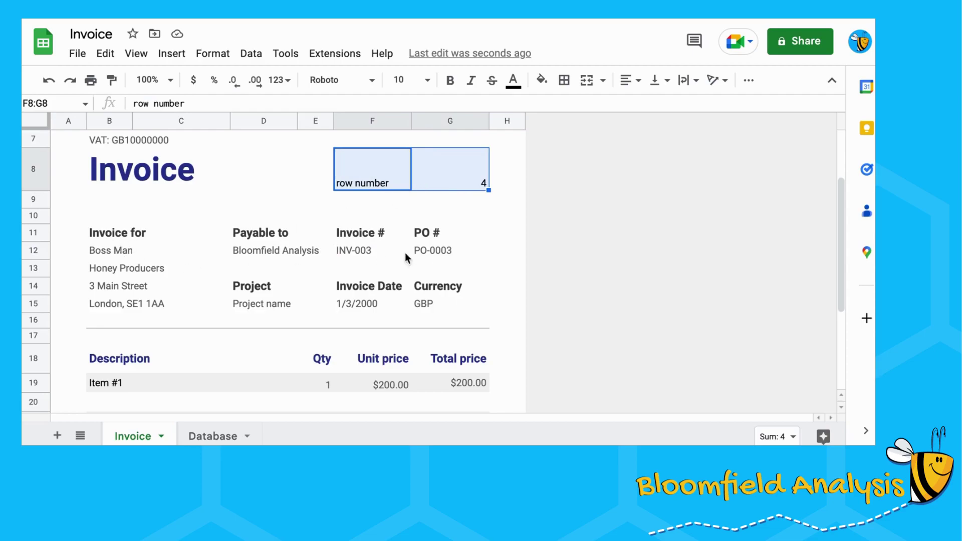
Step: Replace $G$8 with match(F12,Database!A:A,0) in the INDEX formulas of the Invoice for cells B12 to B15
click(118, 250)
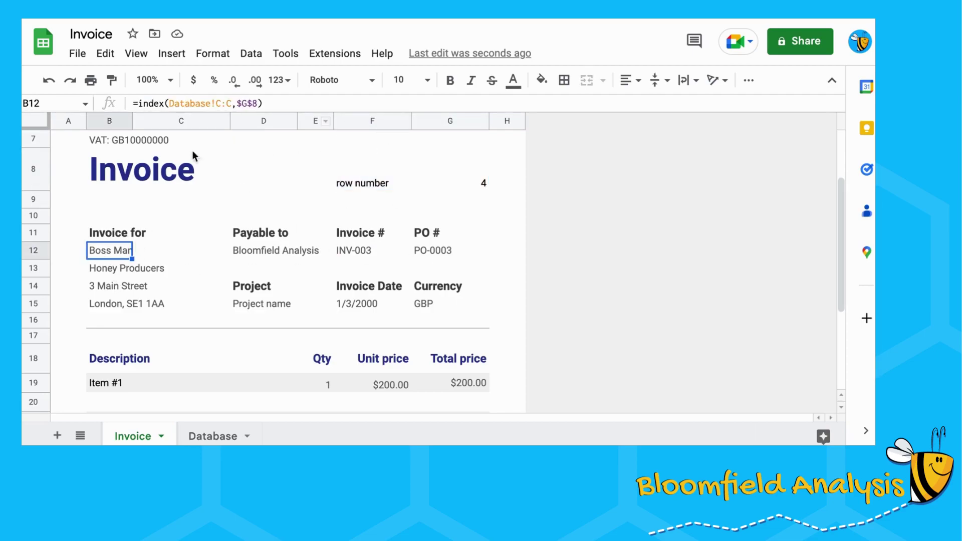
double_click(248, 104)
key(Return)
double_click(254, 103)
key(ctrl+v)
key(Return)
click(254, 102)
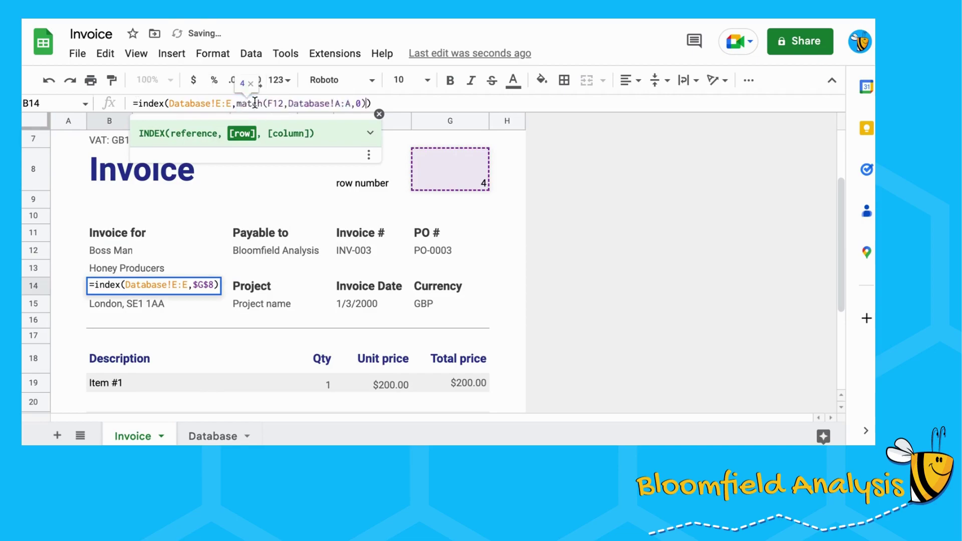
key(Return)
click(248, 103)
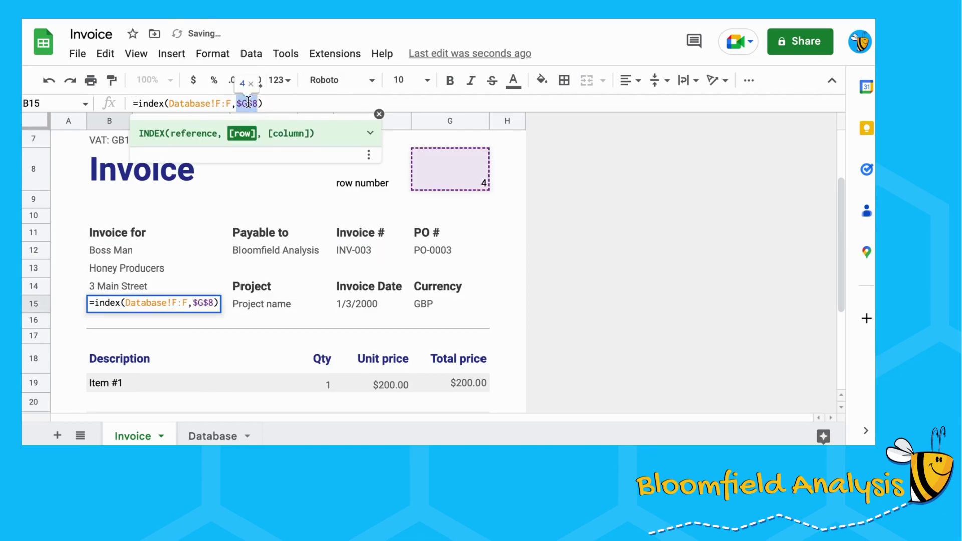
key(Return)
Step: Review the combined INDEX and MATCH formula in G12 and move it to Project cell D15
click(427, 254)
click(377, 102)
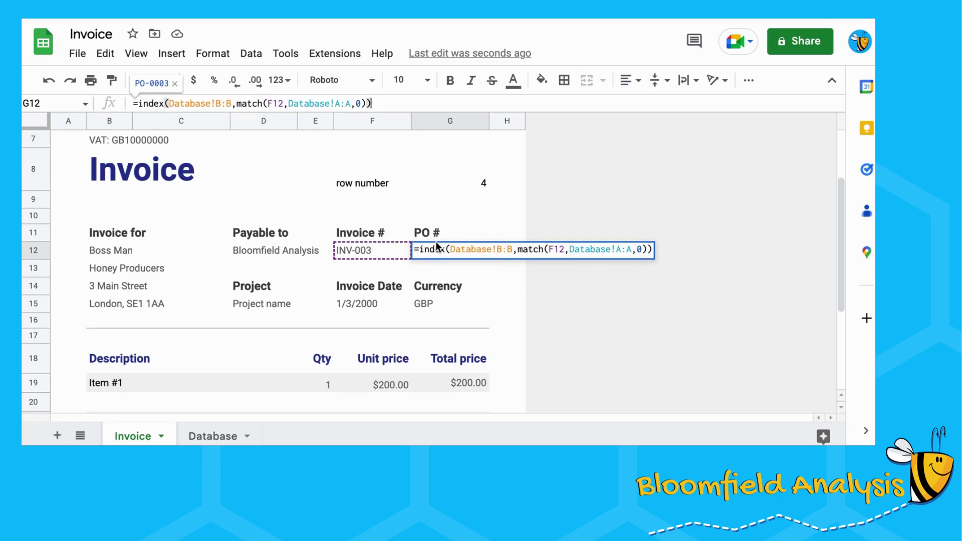
key(Return)
key(Up)
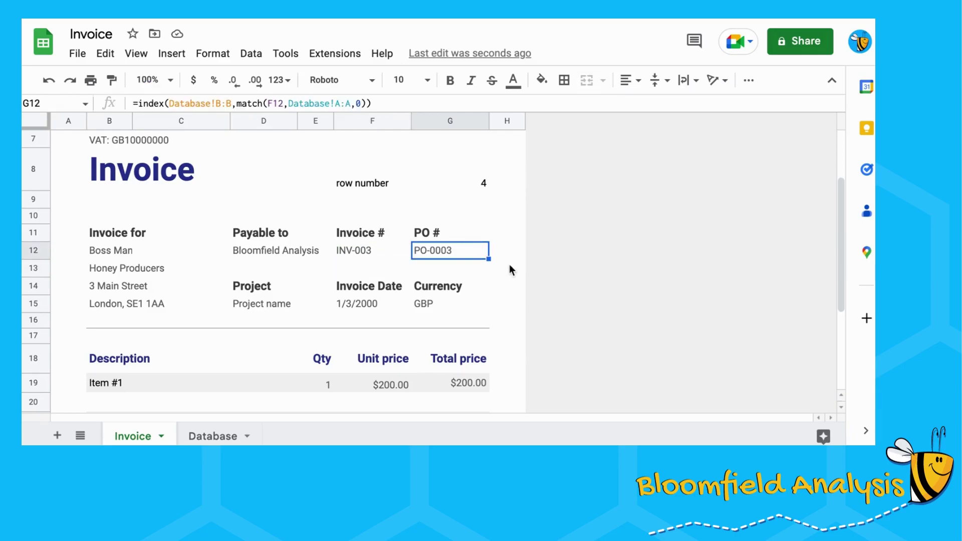
click(365, 103)
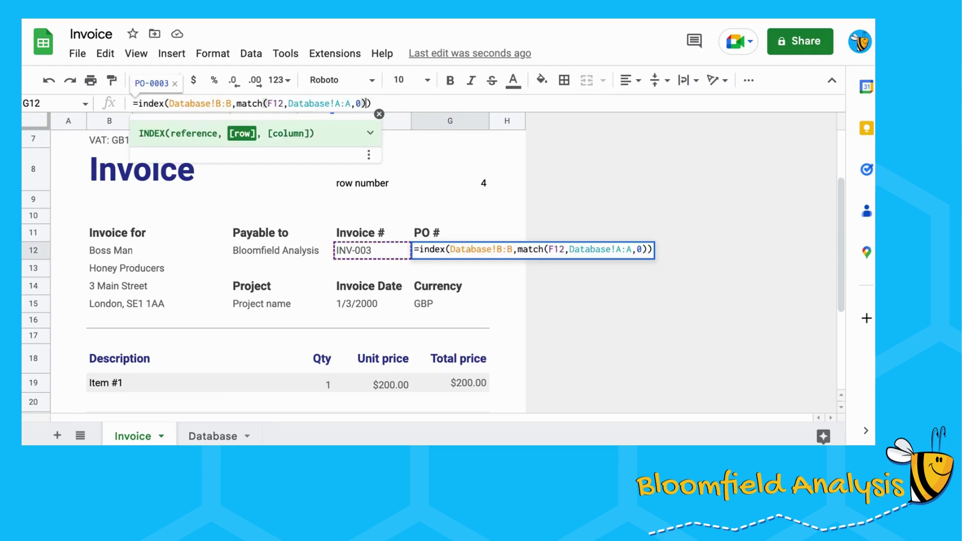
key(Escape)
key(ctrl+c)
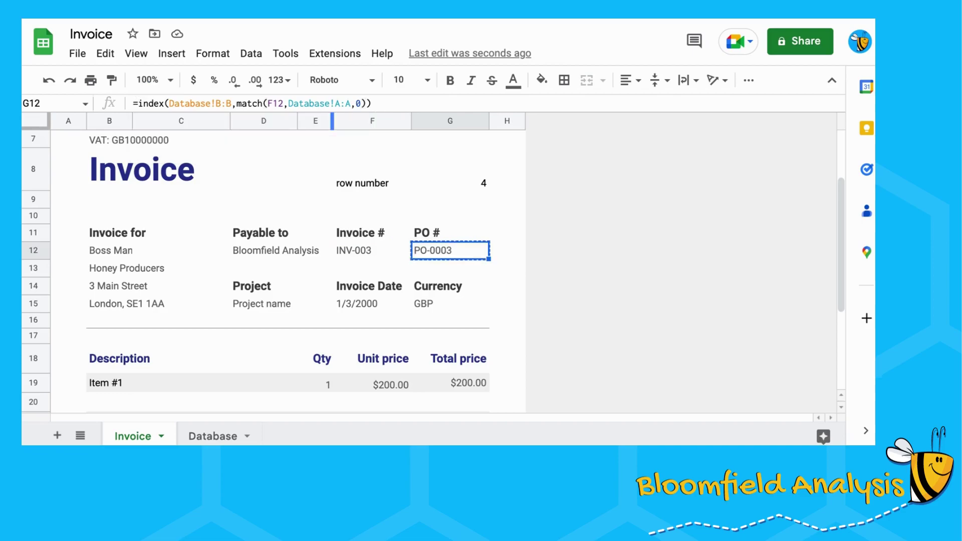
click(263, 304)
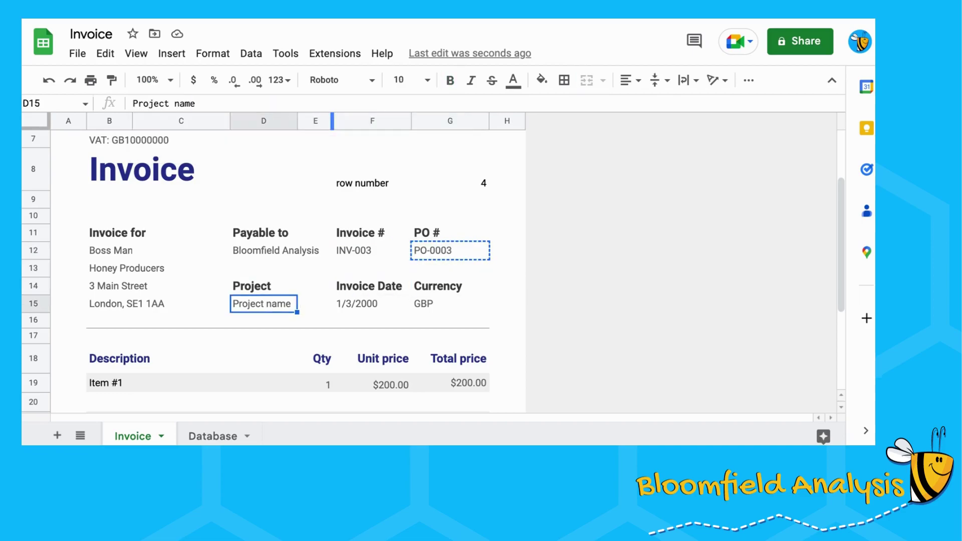
key(ctrl+v)
Step: Paste the G12 INDEX and MATCH formula into Project cell D15 and replace its Database!B:B reference with the whole Database sheet, Database!1:1000
click(421, 99)
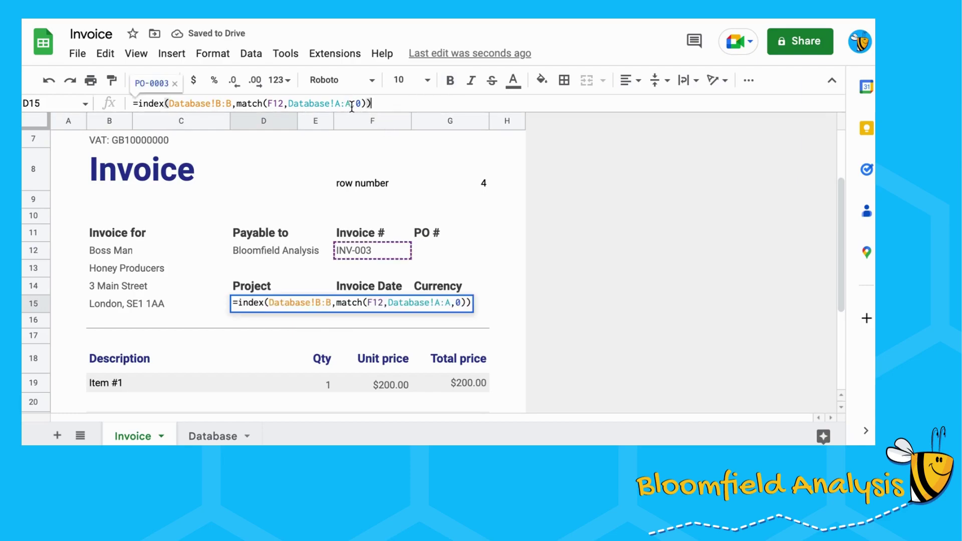
click(233, 104)
drag(231, 104, 171, 104)
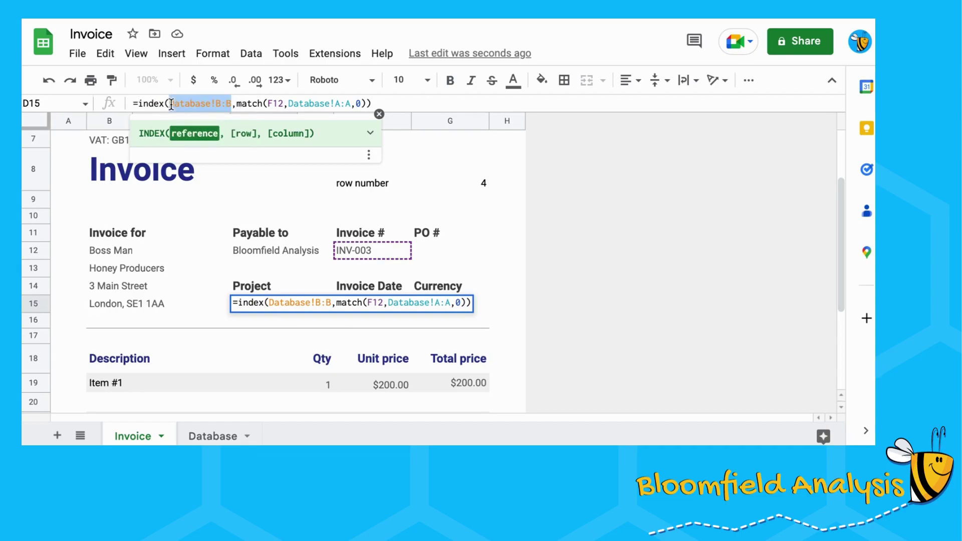
key(BackSpace)
click(205, 436)
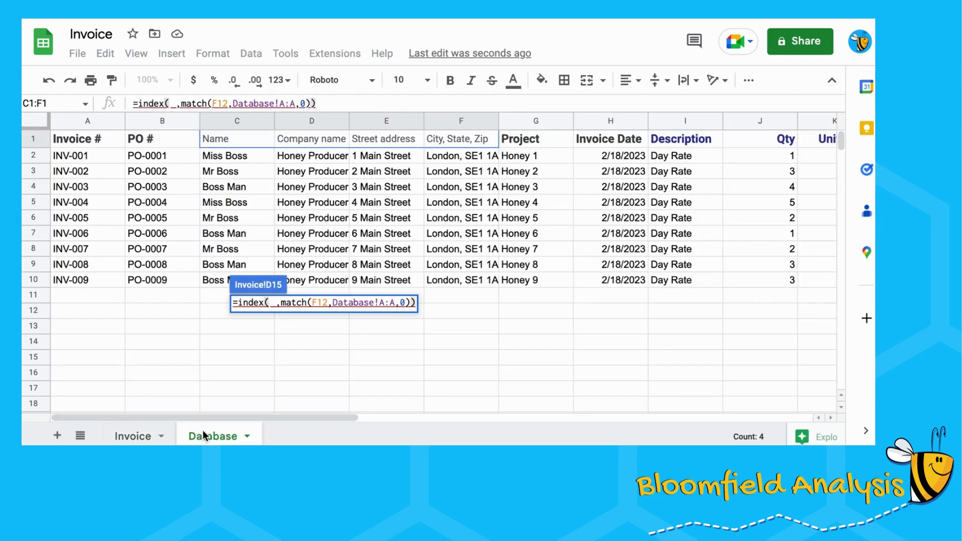
drag(80, 141, 405, 229)
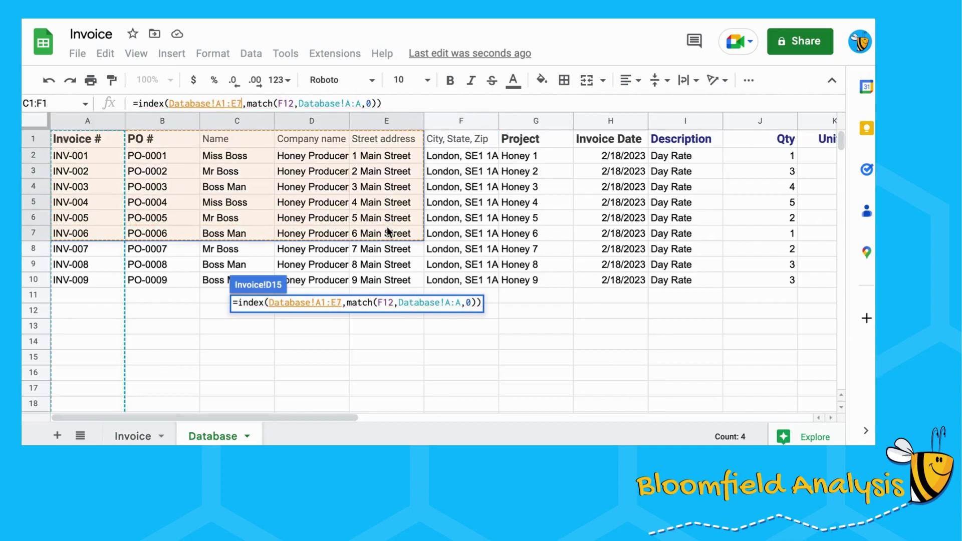
click(39, 122)
scroll(391, 229, right, 2)
scroll(390, 229, right, 5)
scroll(390, 229, left, 6)
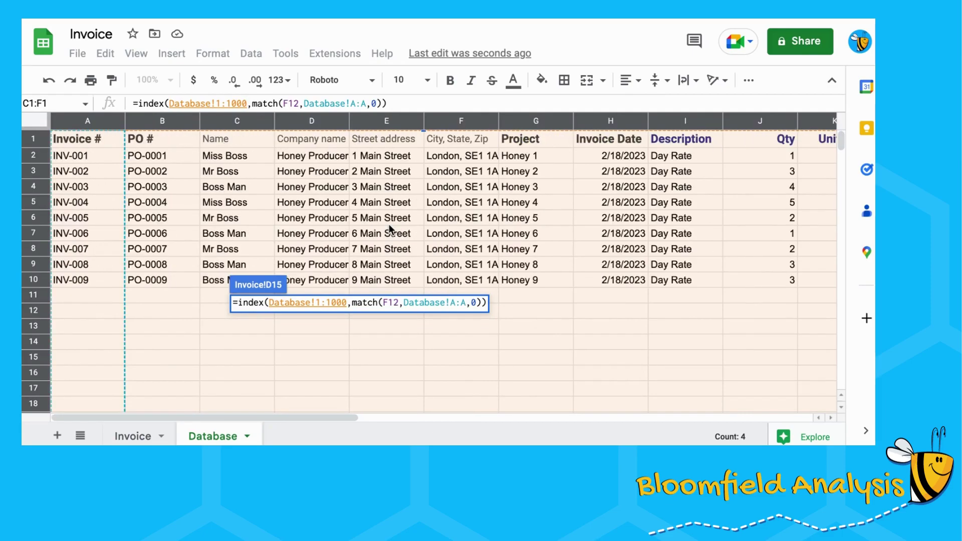
Step: Add 7 as the column argument of the INDEX formula in D15 and enter the formula
click(379, 104)
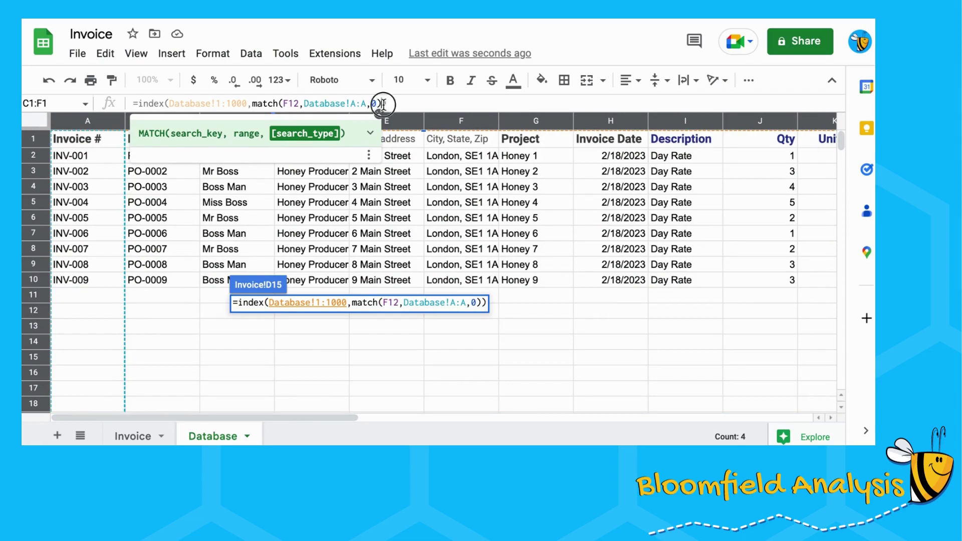
click(382, 105)
text(, )
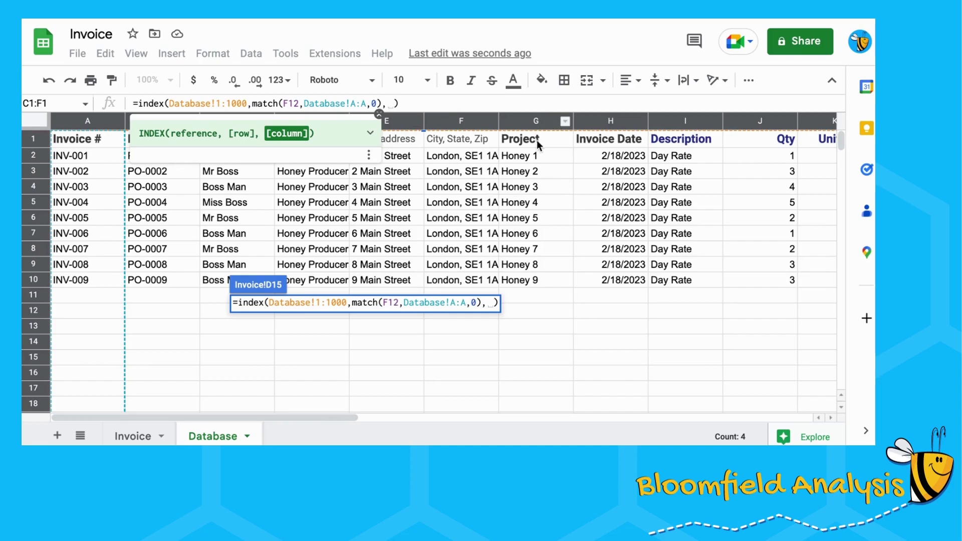
text(g)
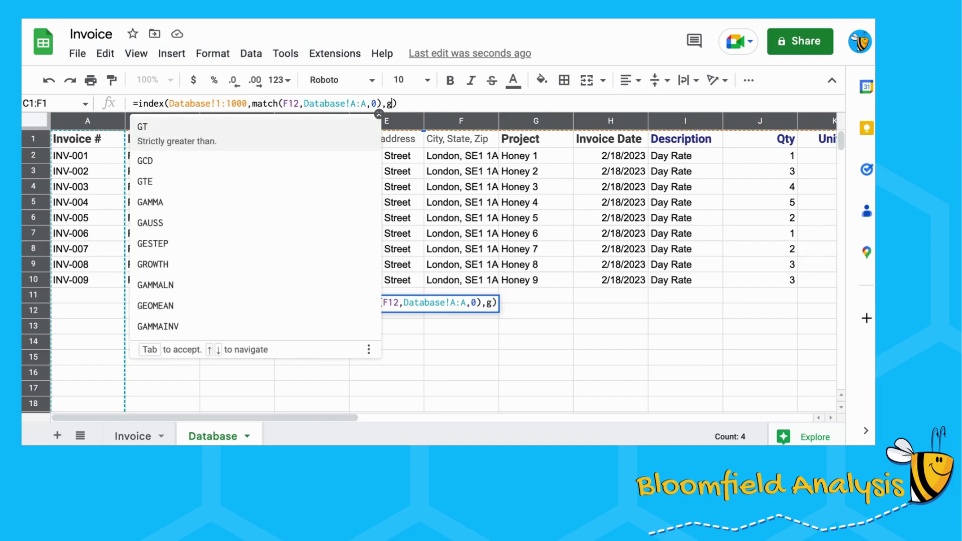
key(BackSpace)
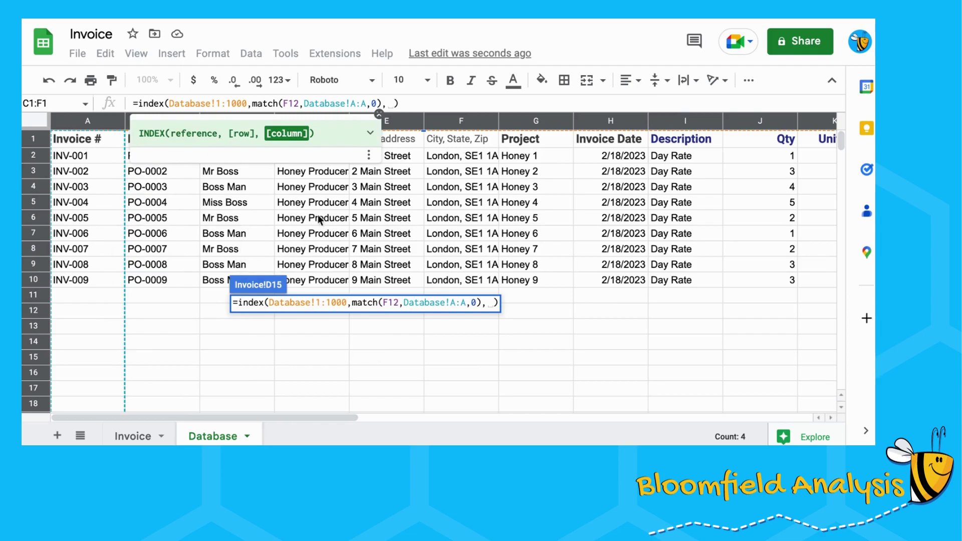
text(7)
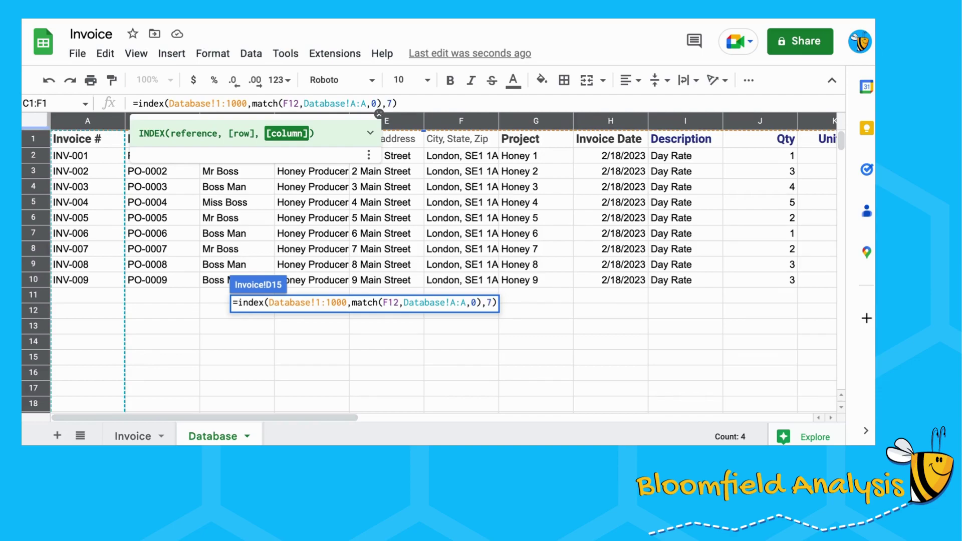
key(Return)
click(263, 286)
click(263, 303)
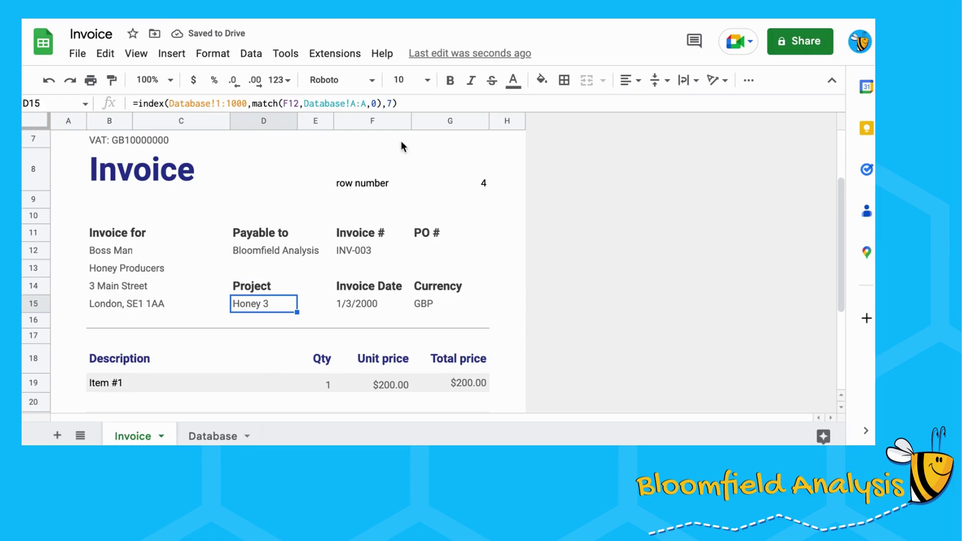
Step: Replace the column number 7 in the INDEX formula of D15 with match(D14,Database!1:1,0)
click(263, 284)
click(263, 302)
click(275, 284)
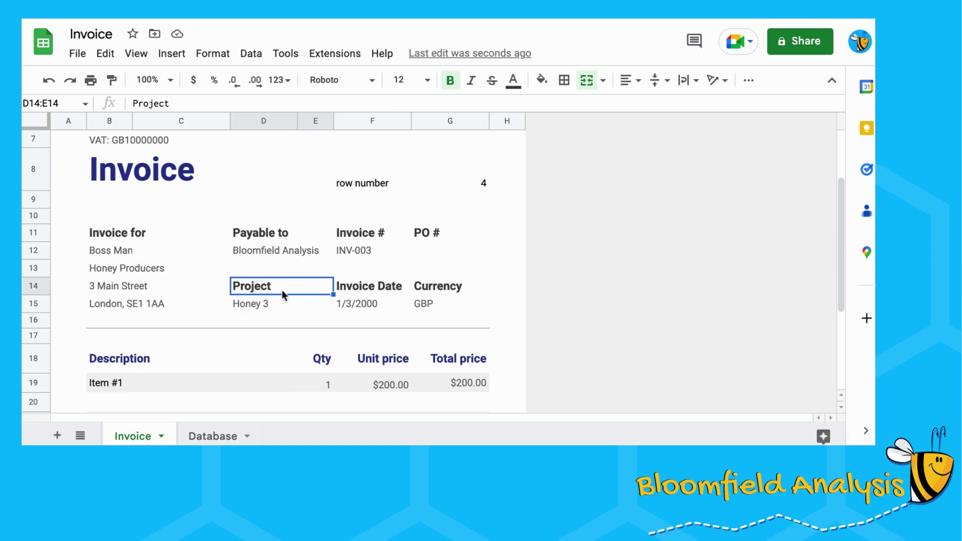
click(258, 302)
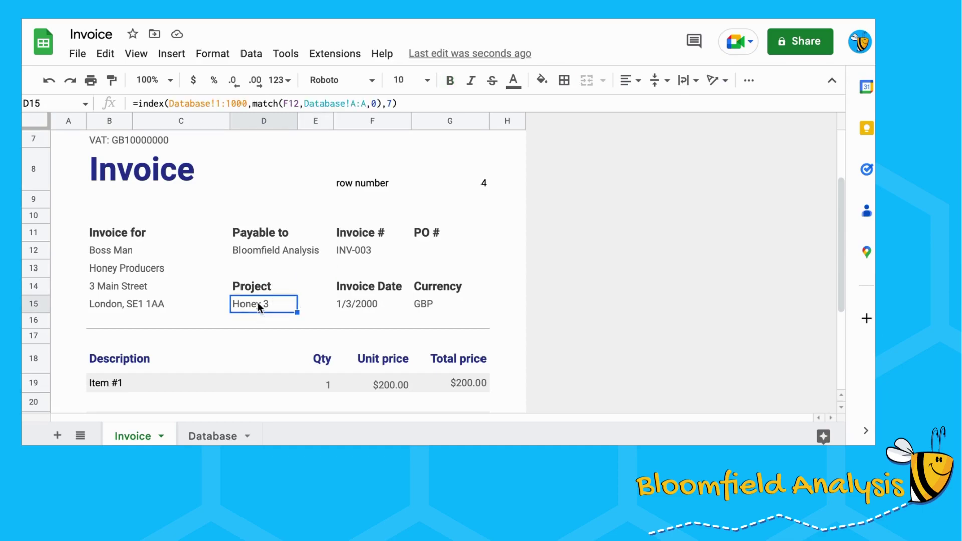
click(393, 103)
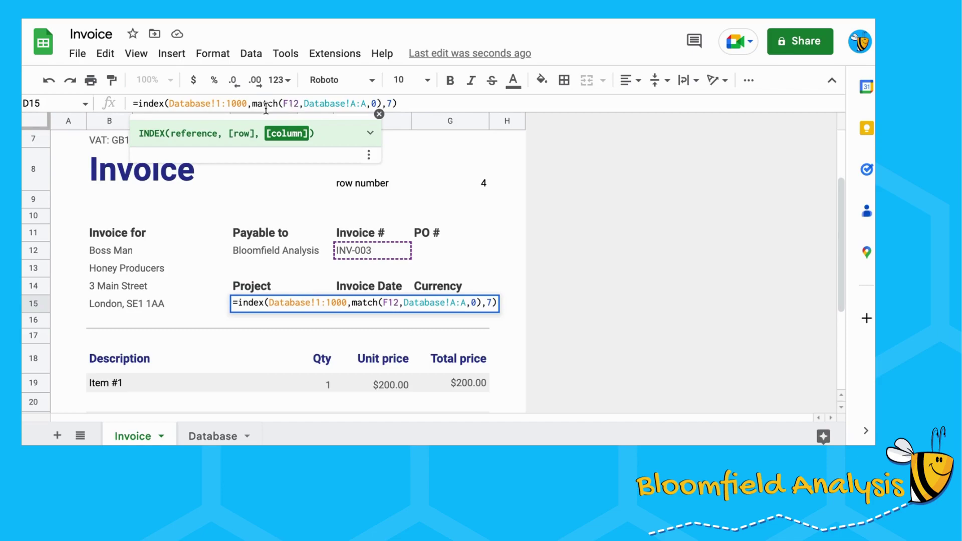
key(BackSpace)
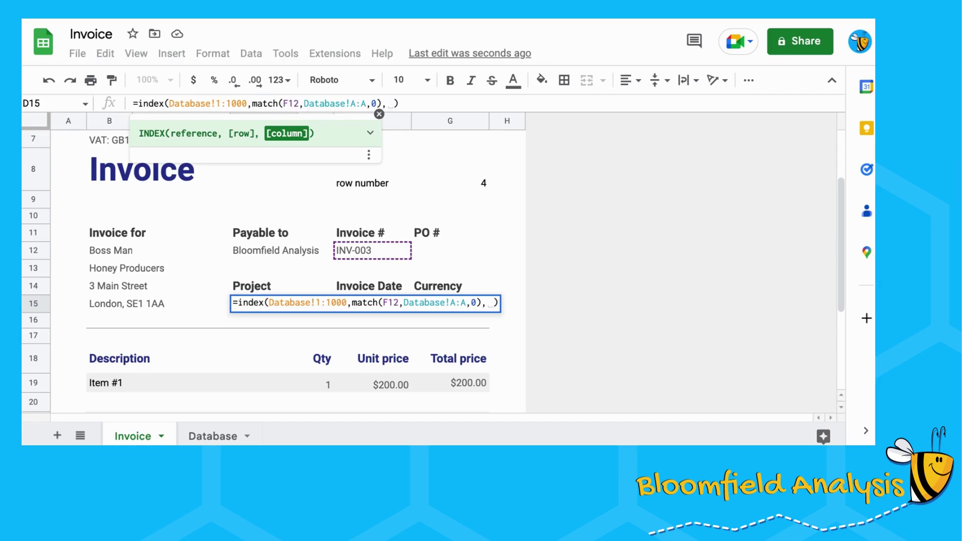
text(match()
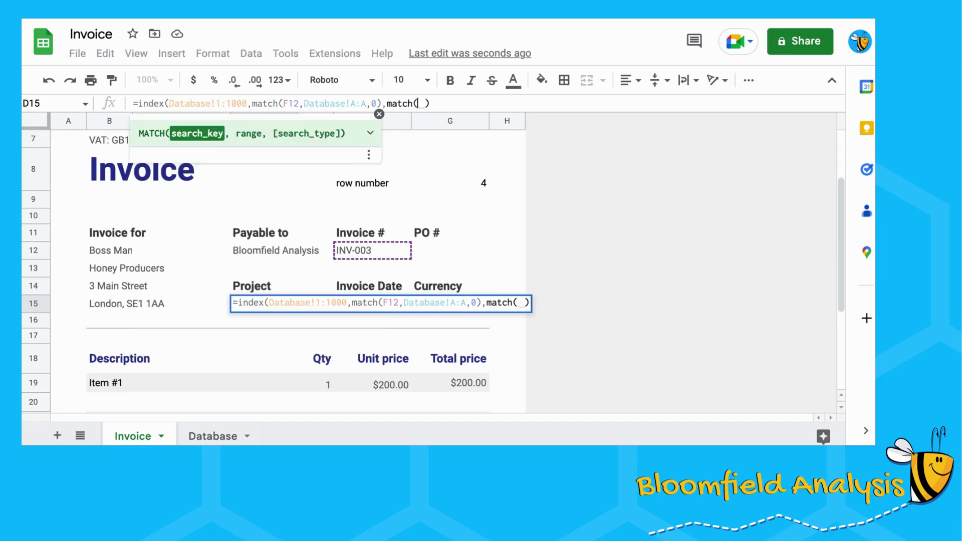
click(250, 287)
text(,)
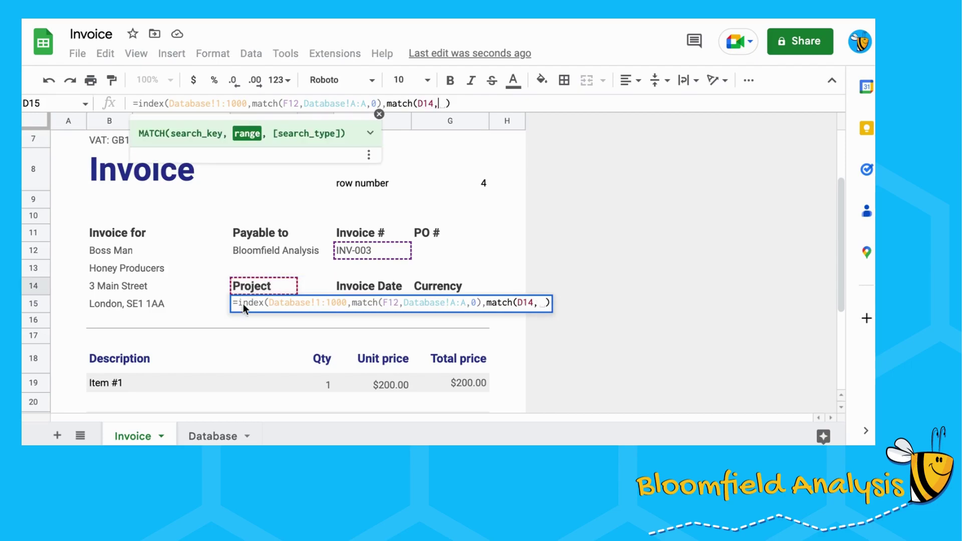
click(213, 436)
click(33, 139)
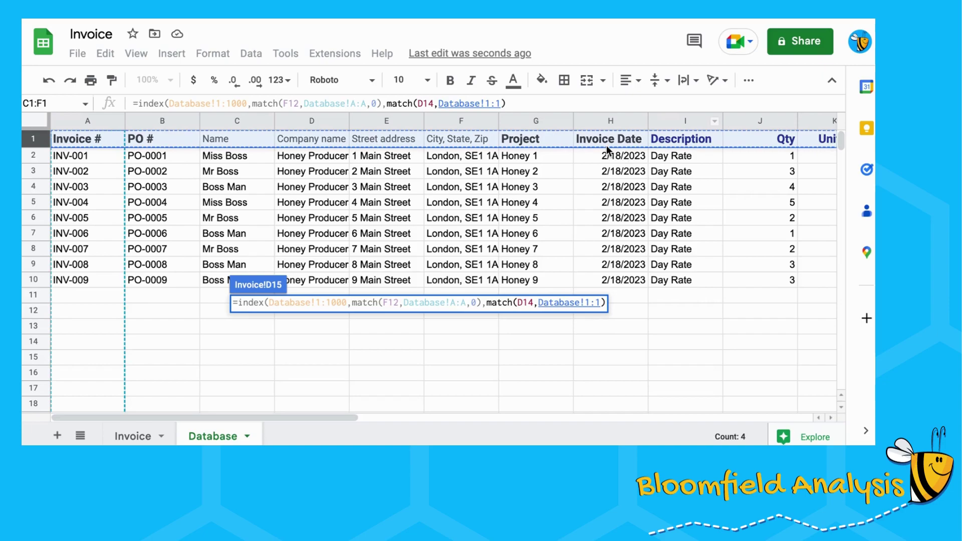
text(,0)
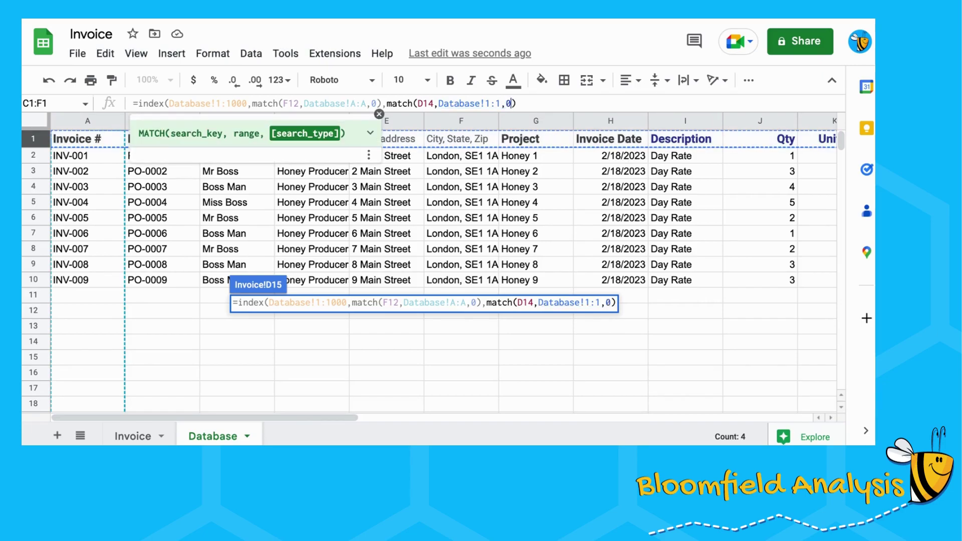
text())
key(Return)
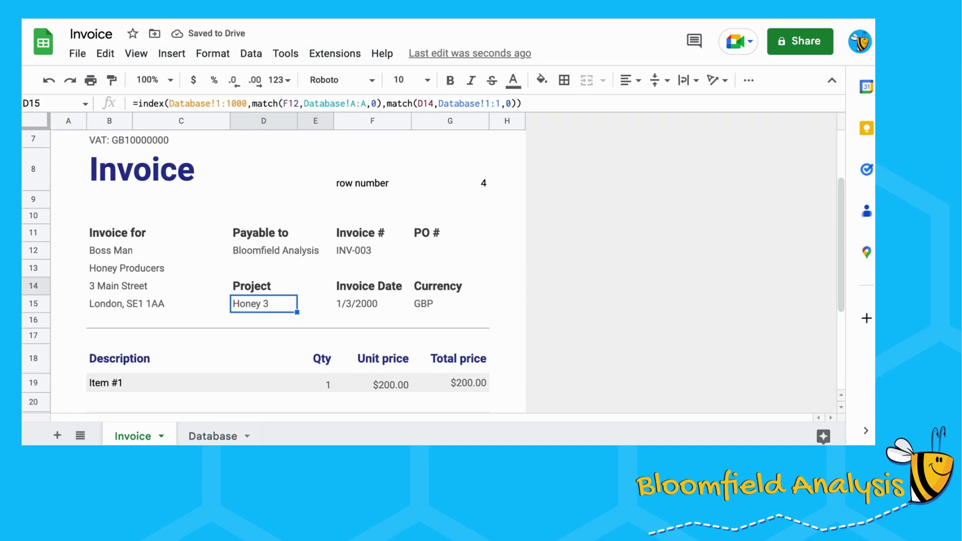
Step: Try to reuse the Project formula by copying cell D15 to PO # cell G12
click(371, 248)
click(421, 250)
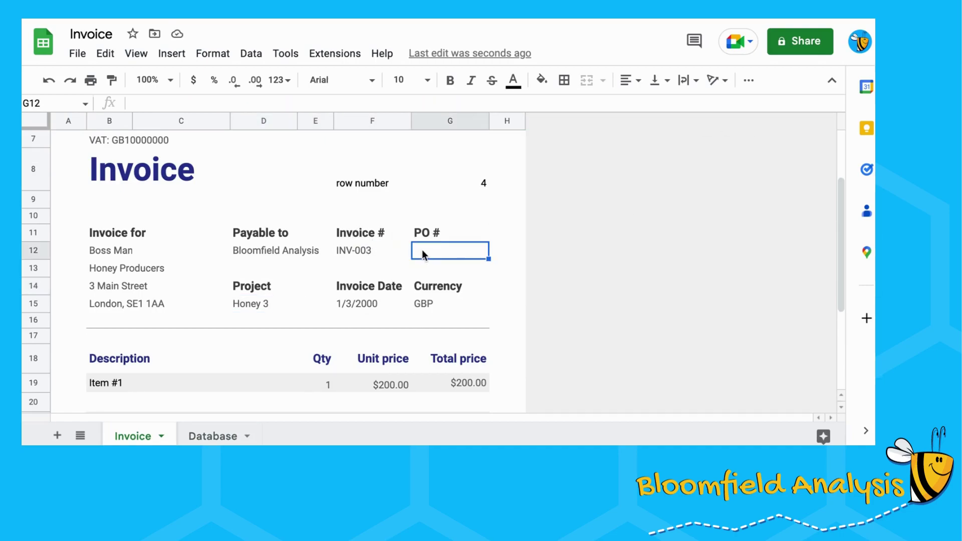
key(Left)
key(Left)
key(Down)
key(Down)
key(Down)
key(Left)
key(Right)
key(ctrl+c)
key(Up)
key(Up)
key(Up)
key(Right)
key(Right)
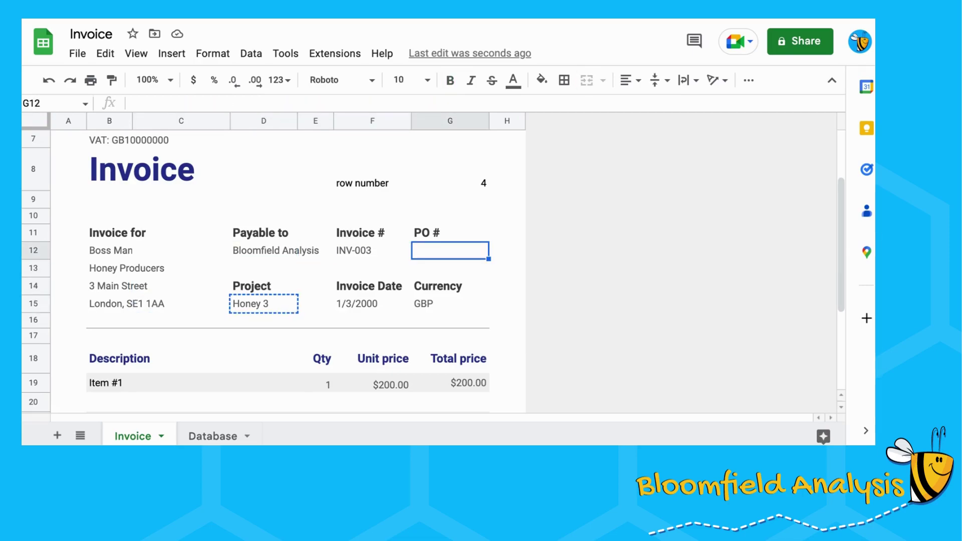
key(ctrl+v)
Step: Make both MATCH ranges in the D15 formula absolute, as Database!$A:$A and Database!$1:$1
key(Left)
key(Left)
key(Down)
key(Down)
key(Down)
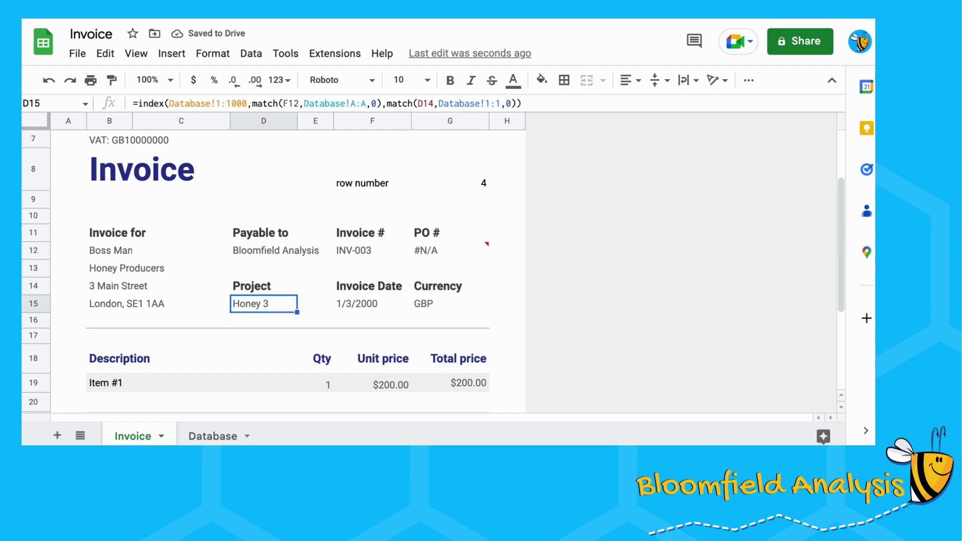
click(366, 103)
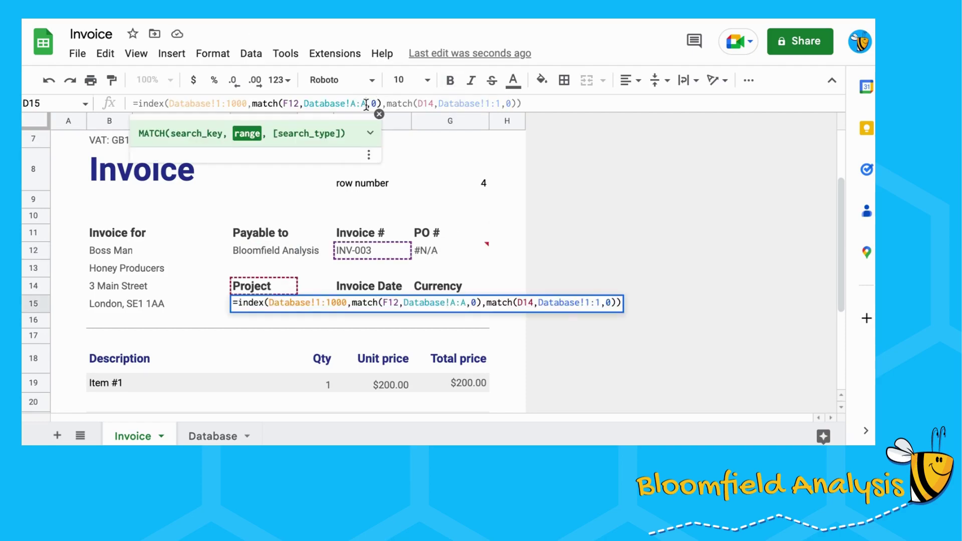
key(F4)
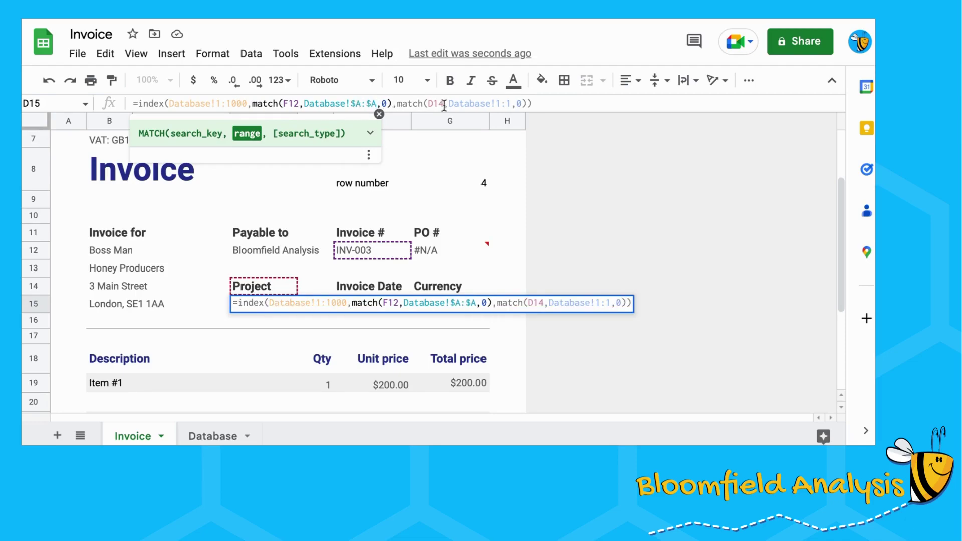
click(499, 104)
key(F4)
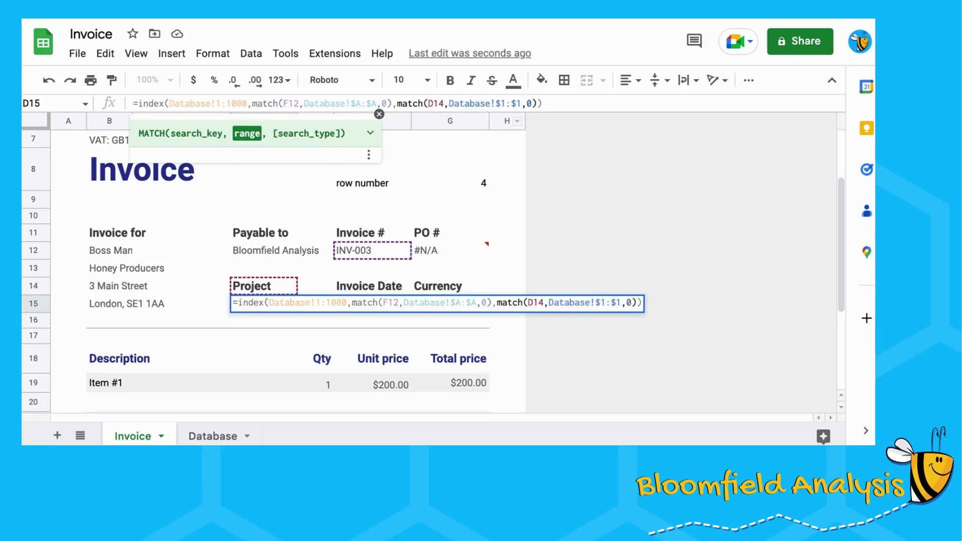
click(437, 104)
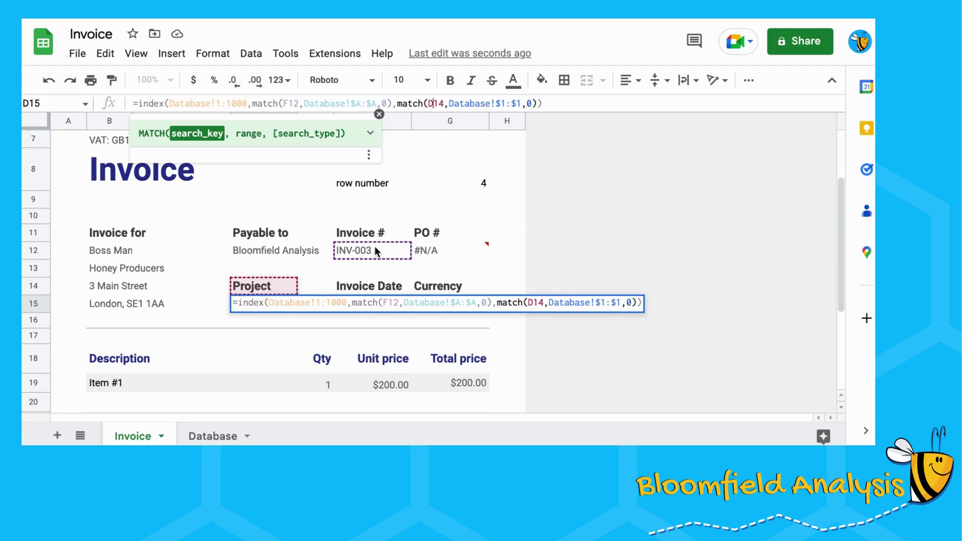
key(Return)
key(Up)
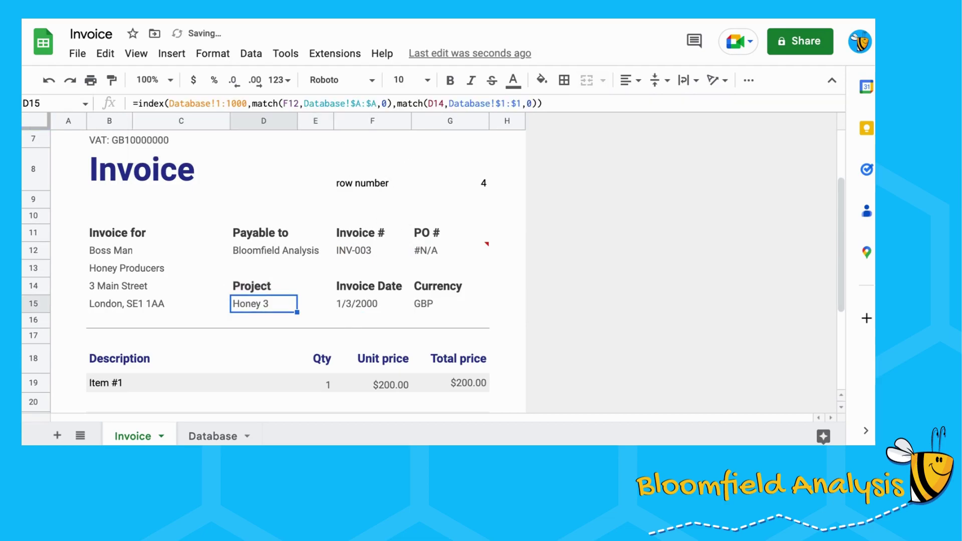
Step: Make the invoice number reference in the D15 formula absolute, as $F$12
click(293, 104)
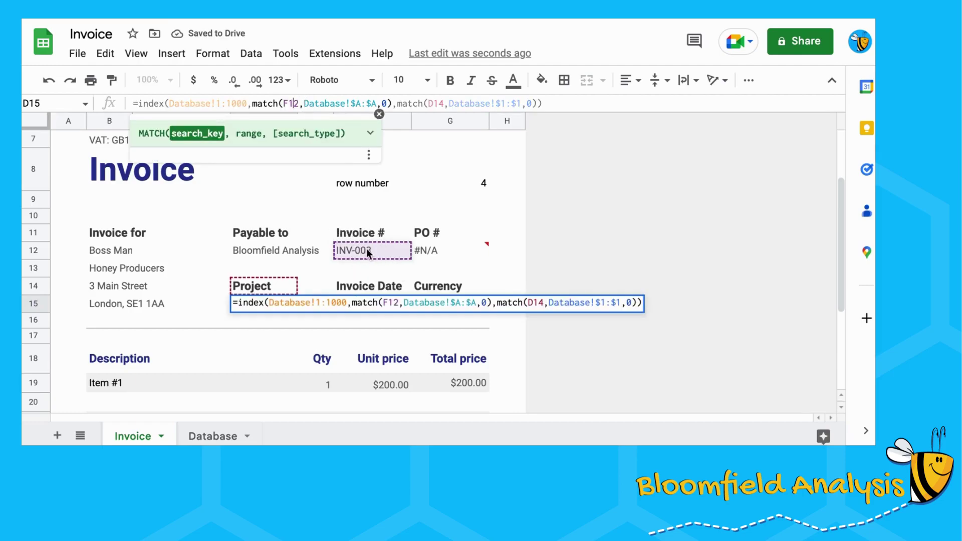
key(F4)
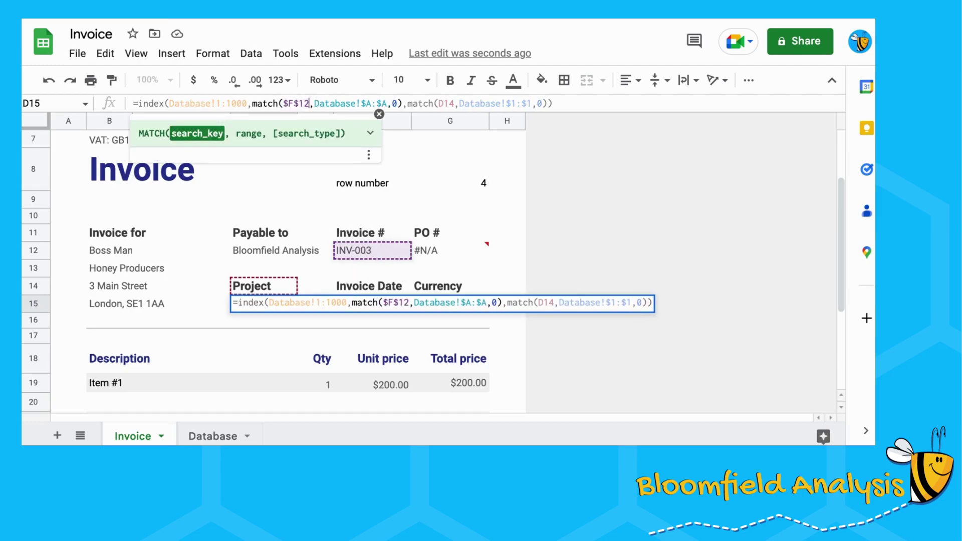
key(Return)
key(Up)
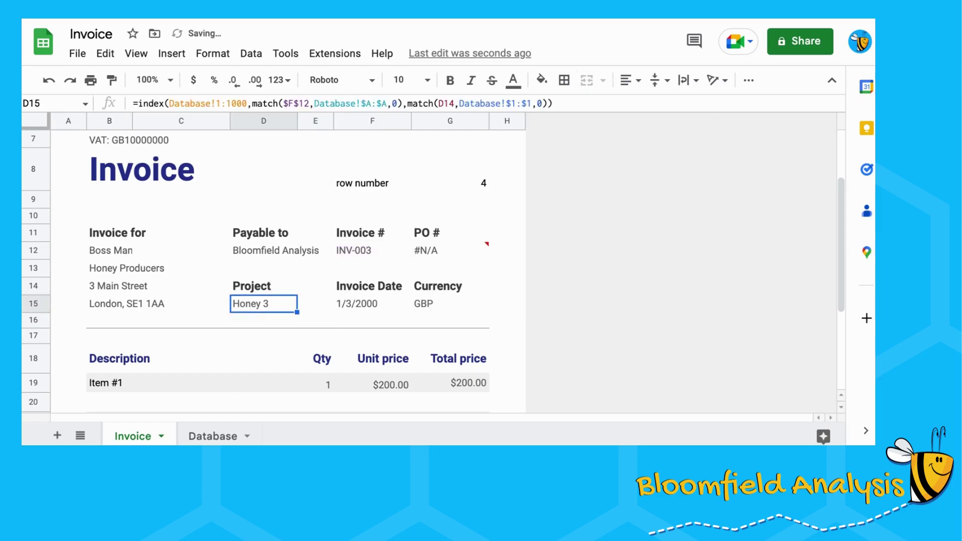
Step: Copy the updated formula from Project cell D15 and paste it over PO # cell G12
click(281, 268)
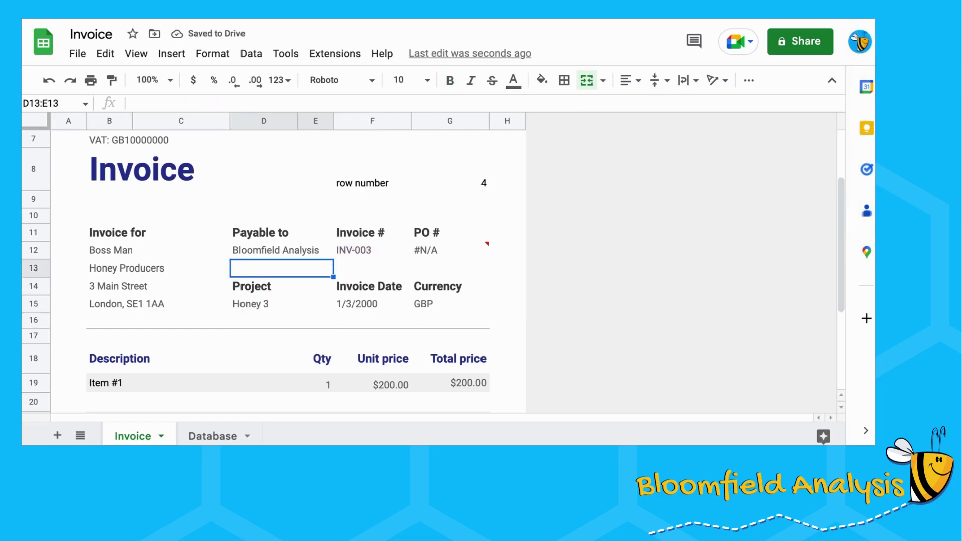
click(276, 250)
click(264, 303)
key(ctrl+c)
key(Up)
key(Up)
key(Up)
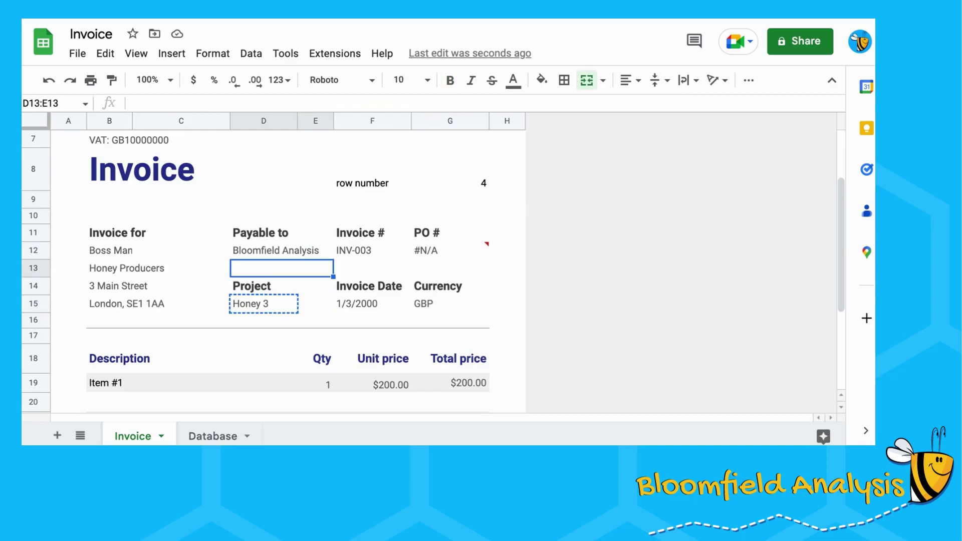
key(Right)
key(Right)
key(ctrl+v)
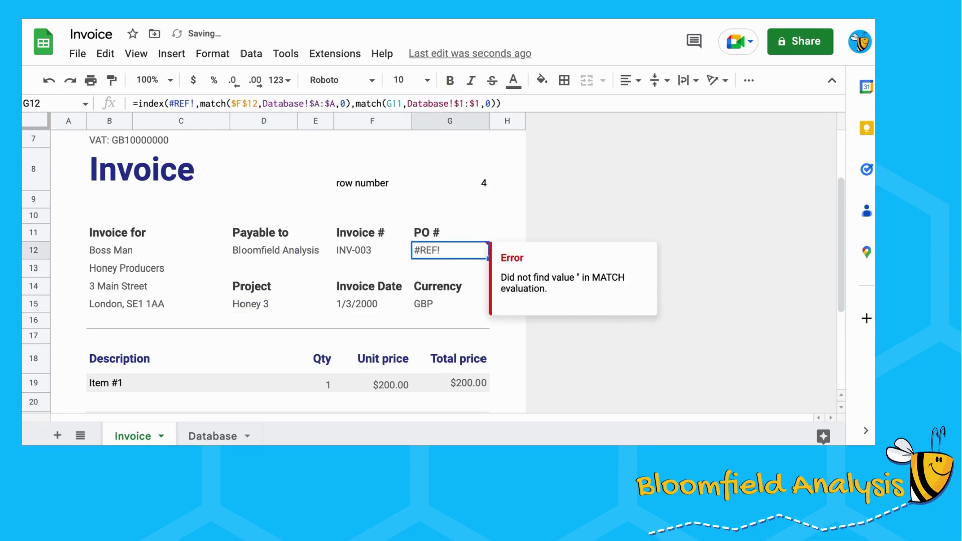
Step: Make the INDEX range in the Project formula in D15 absolute, as Database!$1:$1000
click(532, 100)
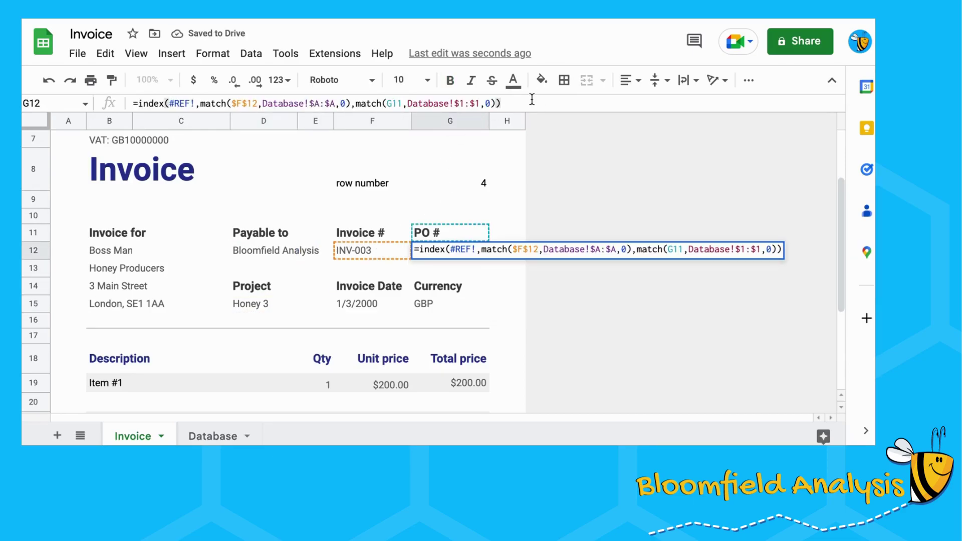
click(263, 303)
click(237, 106)
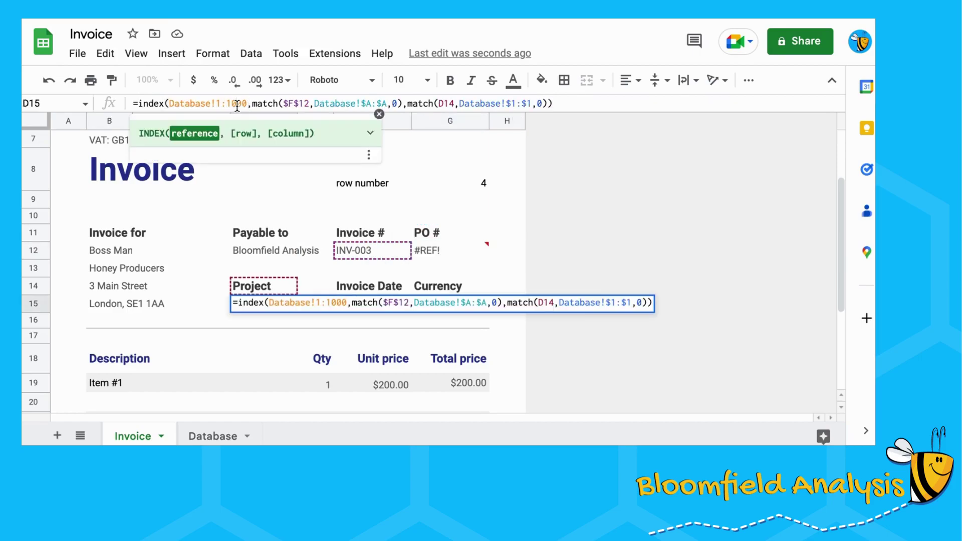
key(F4)
key(Return)
key(Up)
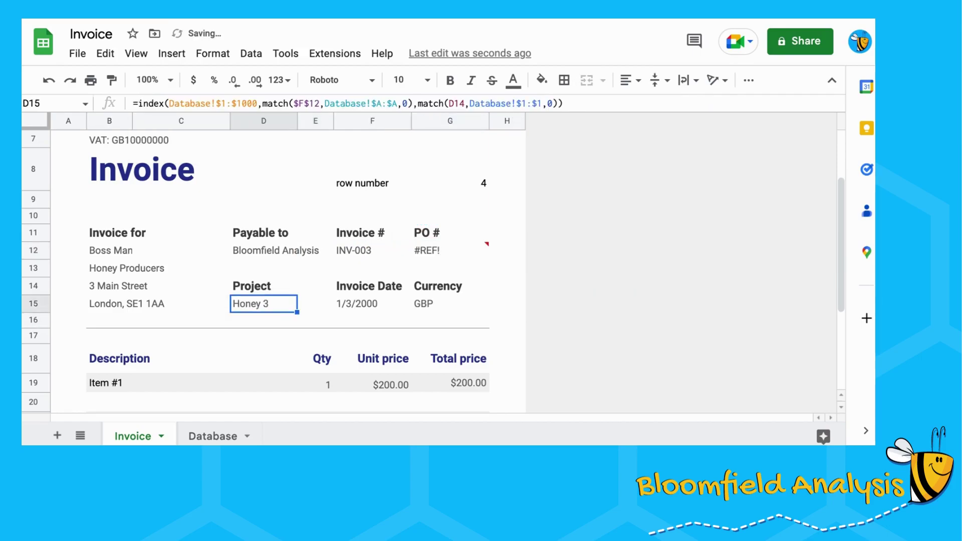
Step: Copy the corrected Project formula from D15 over the PO # cell G12
key(ctrl+c)
key(Up)
key(Up)
key(Up)
key(Right)
key(Right)
key(ctrl+v)
Step: Paste the same lookup formula into the Invoice Date cell F15, and return to G12 to check its formula
key(Down)
key(Down)
key(Down)
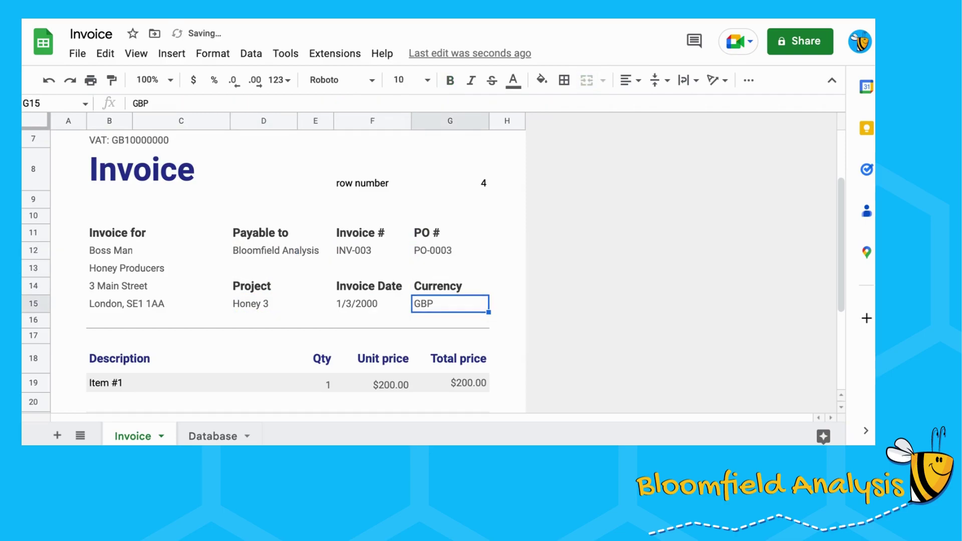
key(Left)
key(ctrl+v)
key(Up)
key(Up)
key(Up)
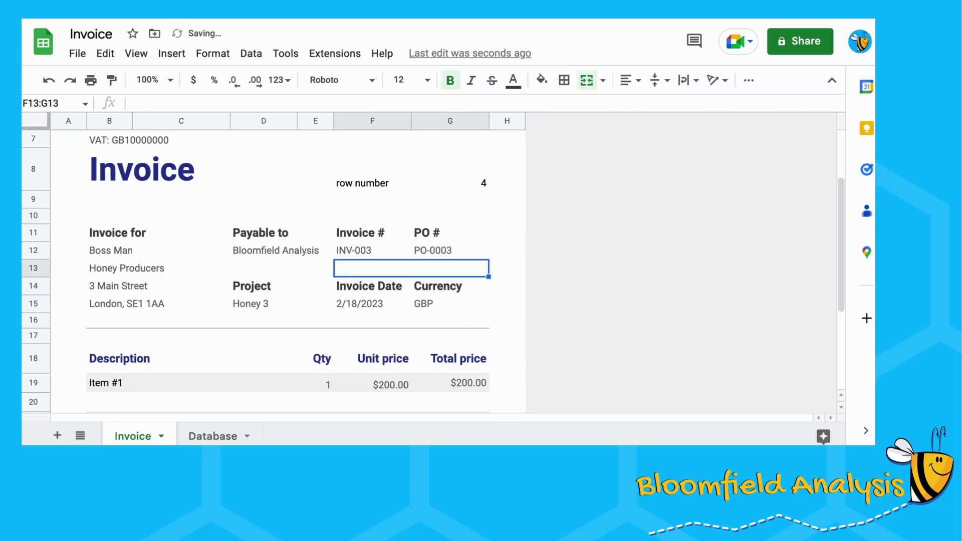
key(Right)
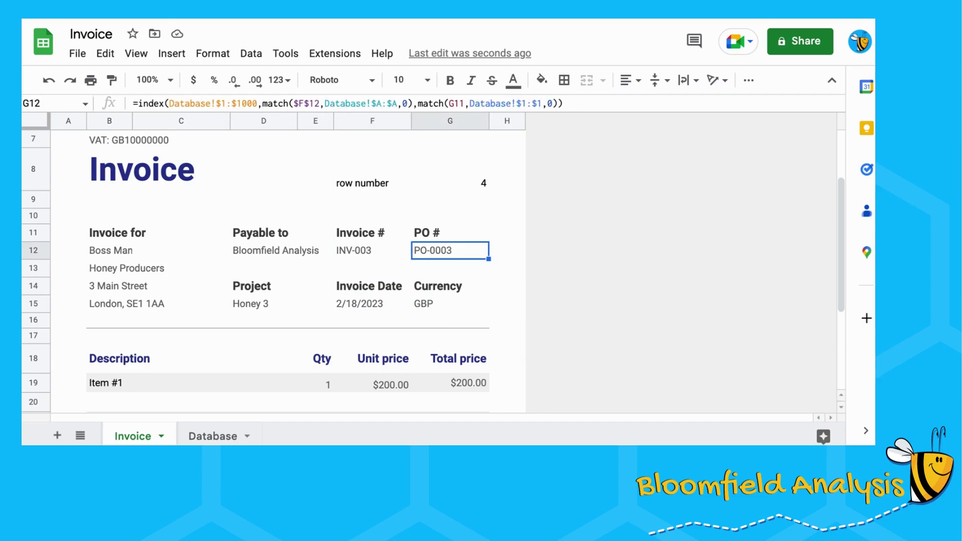
Step: Paste the lookup formula into the Description, Qty and Unit price cells of the first item line in row 19
click(118, 388)
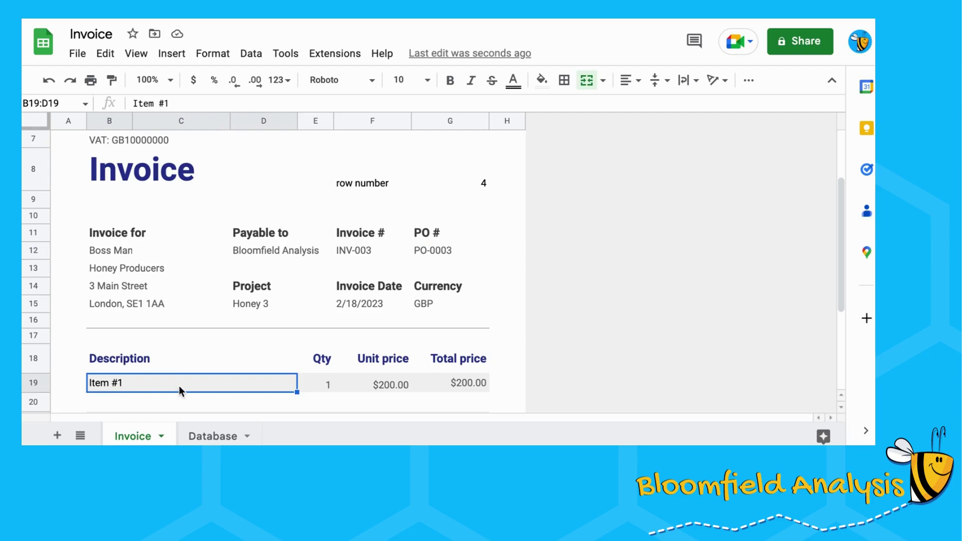
key(ctrl+v)
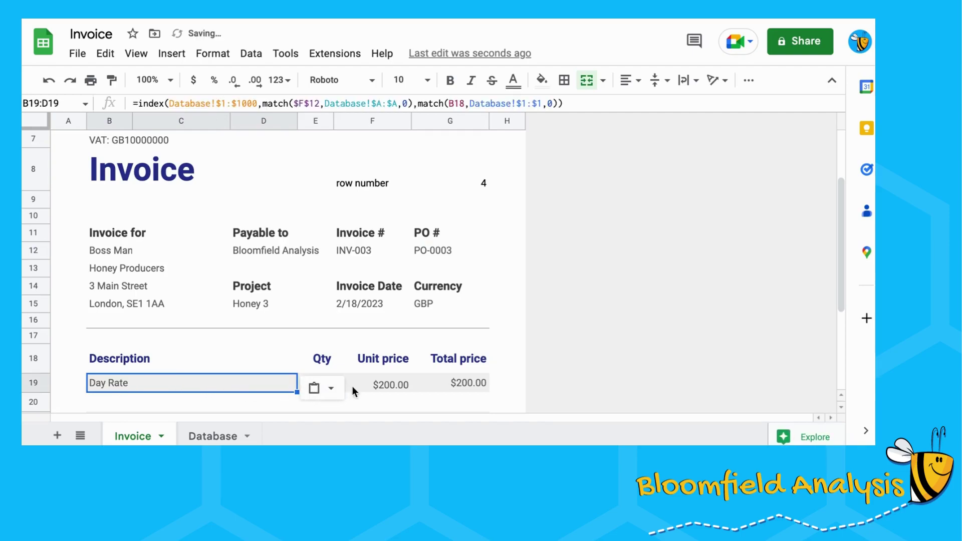
click(360, 369)
click(328, 386)
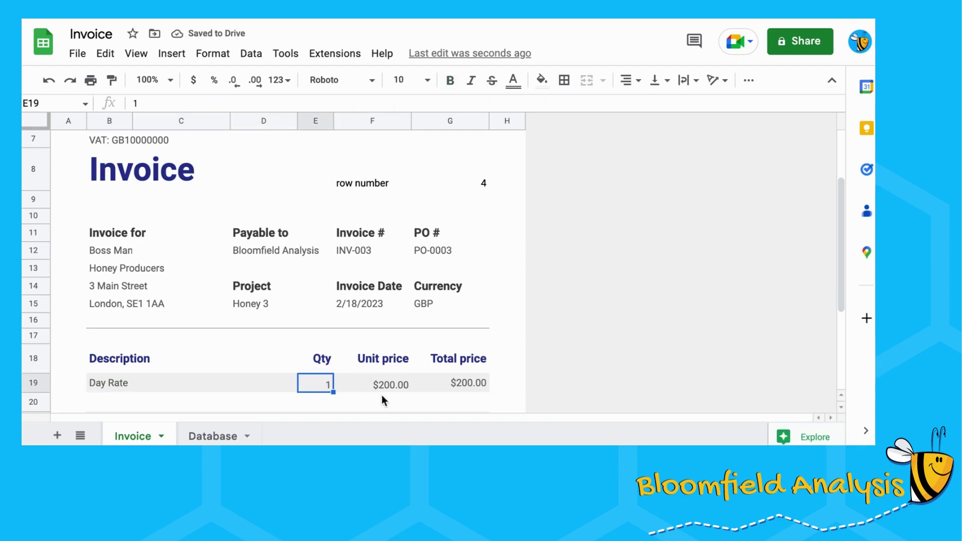
key(ctrl+v)
key(ctrl+c)
click(399, 384)
scroll(399, 350, down, 1)
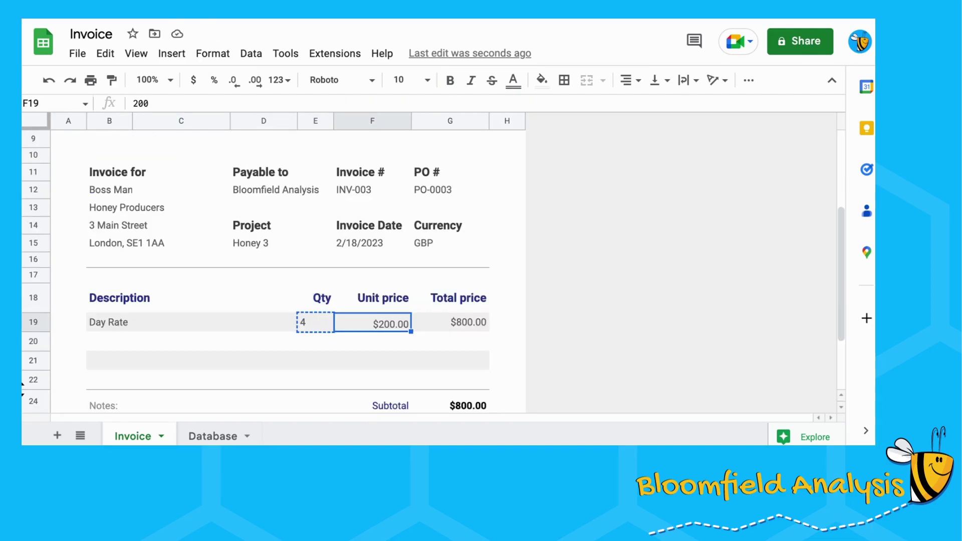
key(ctrl+v)
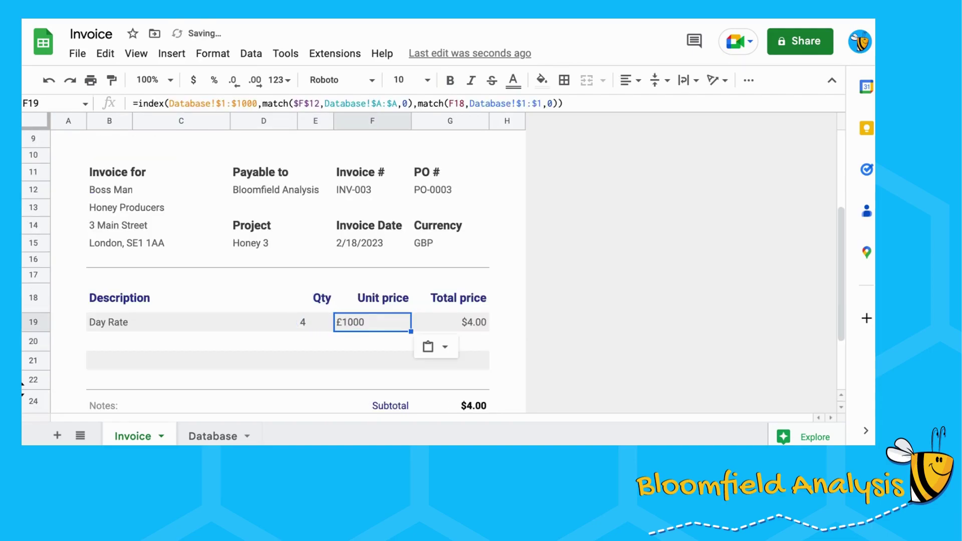
Step: Check the Total price and Unit price formulas in row 19, and replace the text unit price in Database cell K2 with the number 1000
click(450, 322)
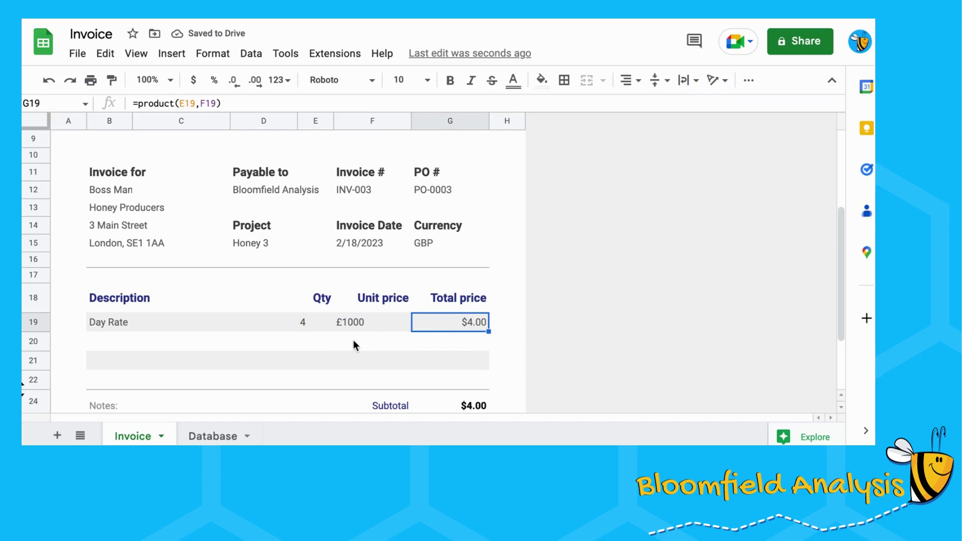
click(355, 322)
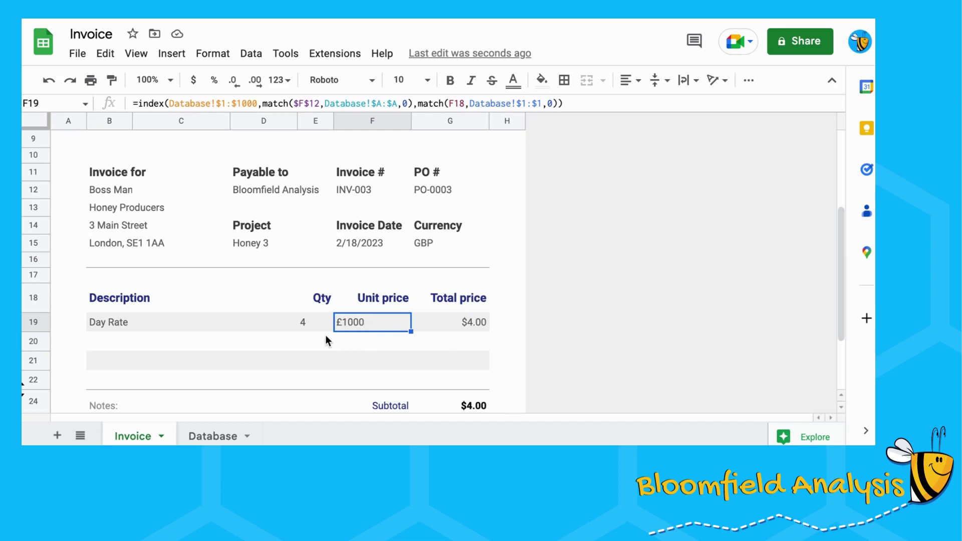
click(211, 436)
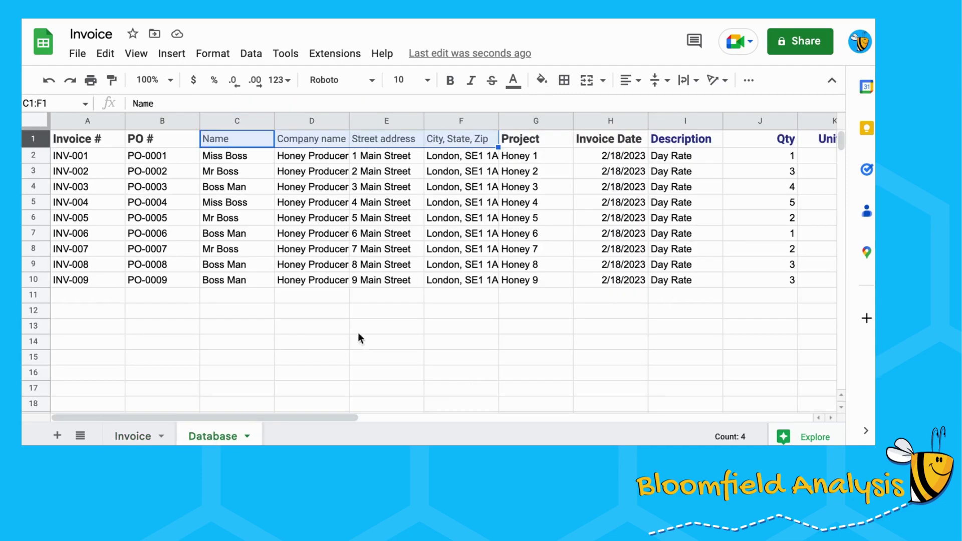
scroll(718, 165, right, 3)
click(416, 156)
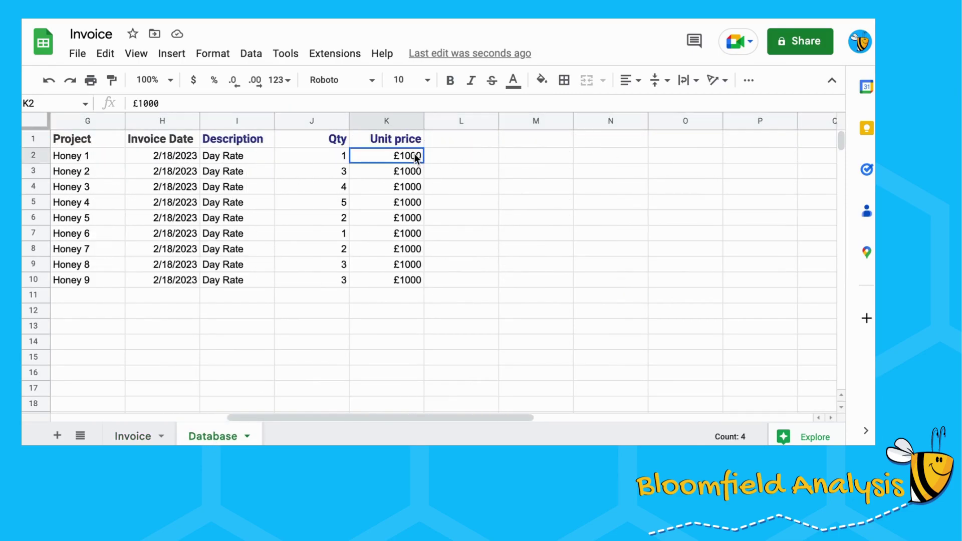
text(1000)
key(Return)
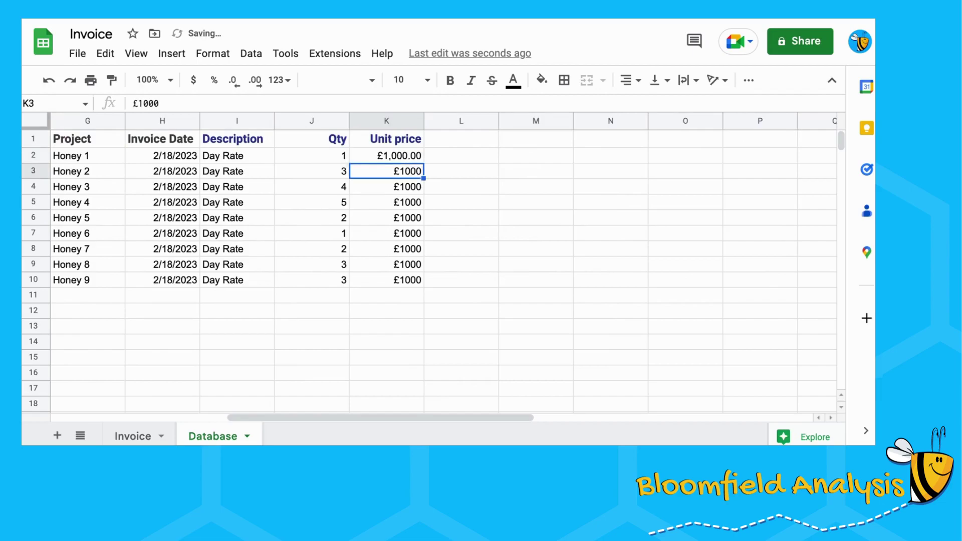
Step: Copy the numeric unit price from Database cell K2 down through K10
key(Up)
key(ctrl+c)
key(ctrl+shift+Down)
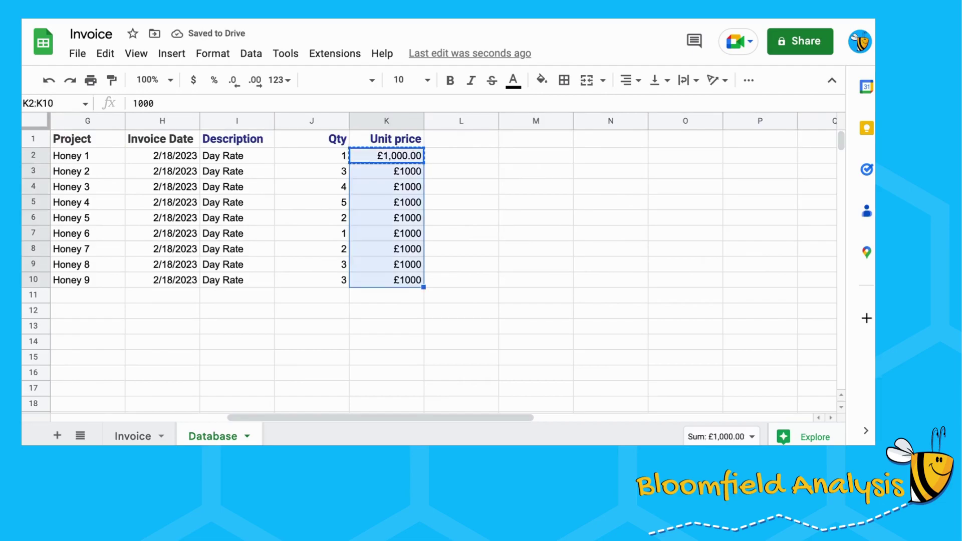
key(ctrl+v)
Step: Format the Database unit prices in K2:K10 with the custom £ currency showing two decimals
key(Up)
key(Down)
key(ctrl+shift+Down)
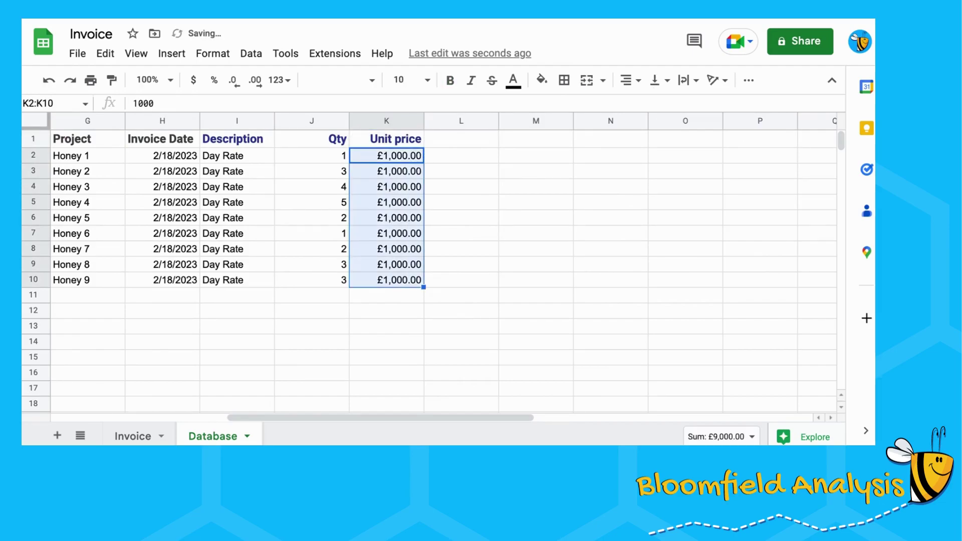
click(221, 56)
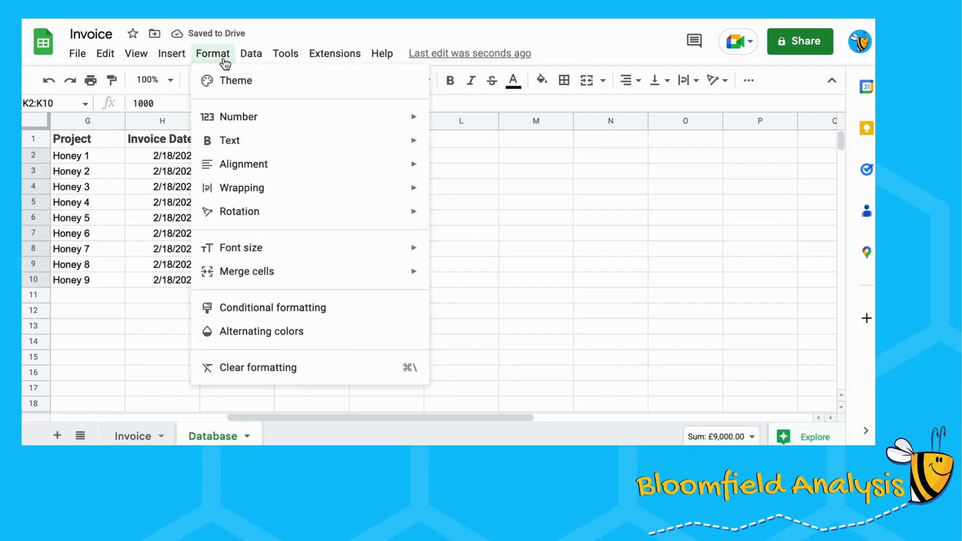
mouse_move(246, 119)
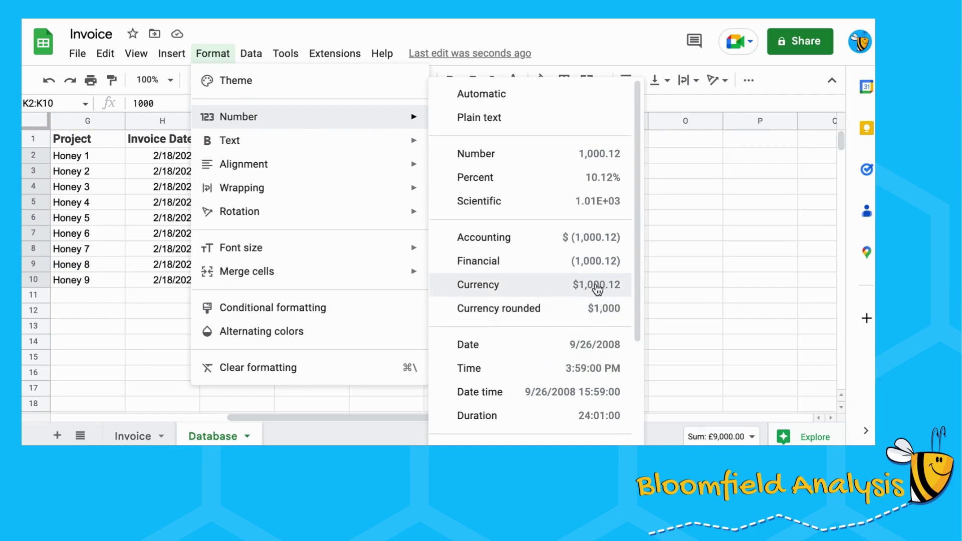
scroll(564, 358, down, 5)
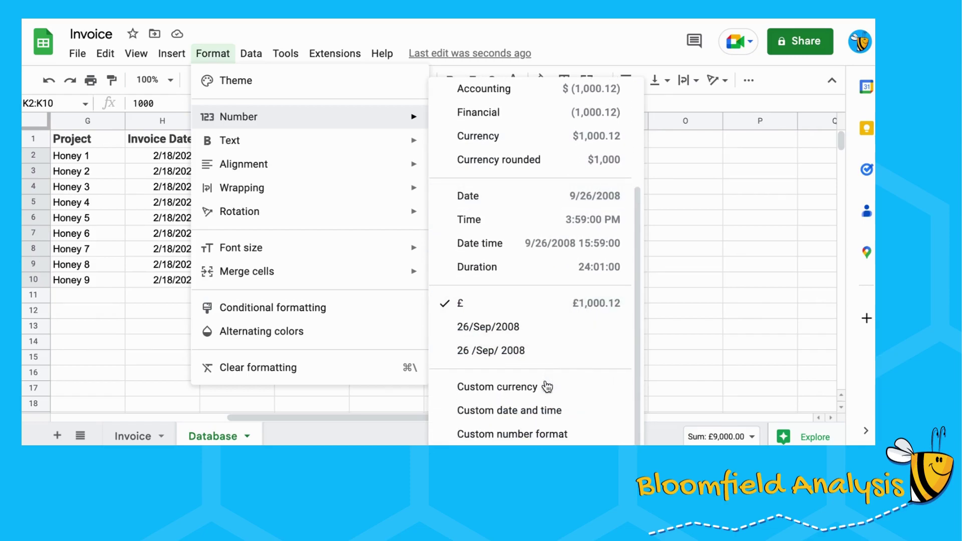
click(546, 389)
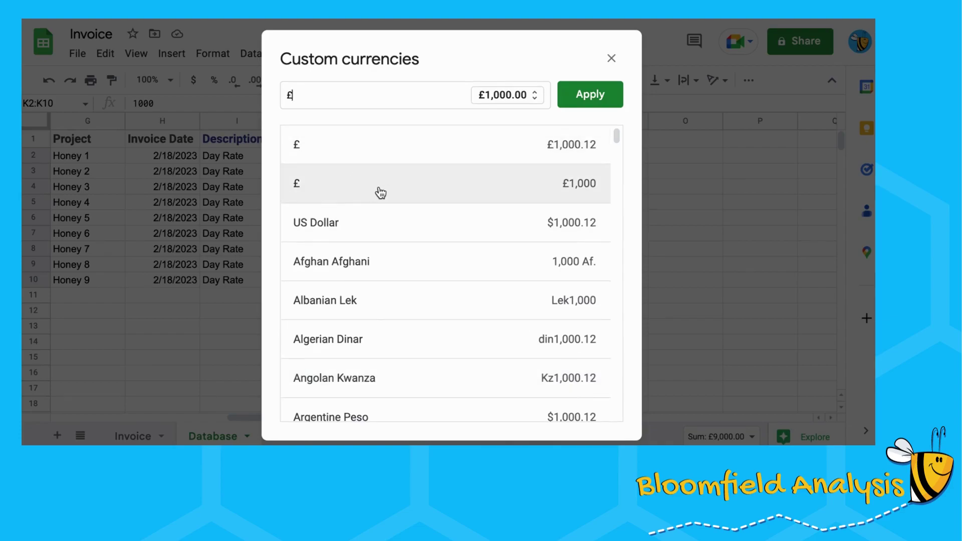
click(312, 178)
click(356, 140)
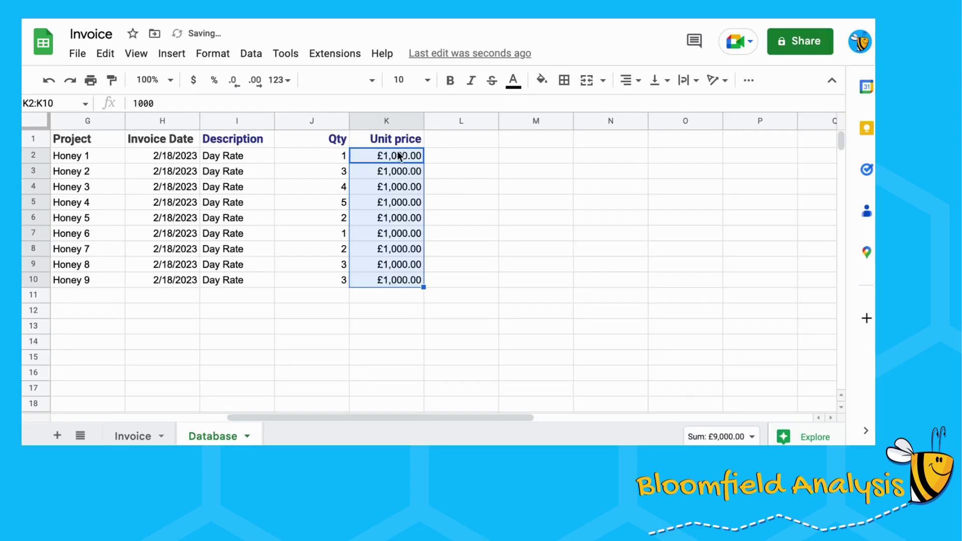
Step: On the Invoice sheet, apply the £1,000.12 currency format to the Unit price and Total price cells F19:G22
scroll(220, 359, left, 6)
click(138, 434)
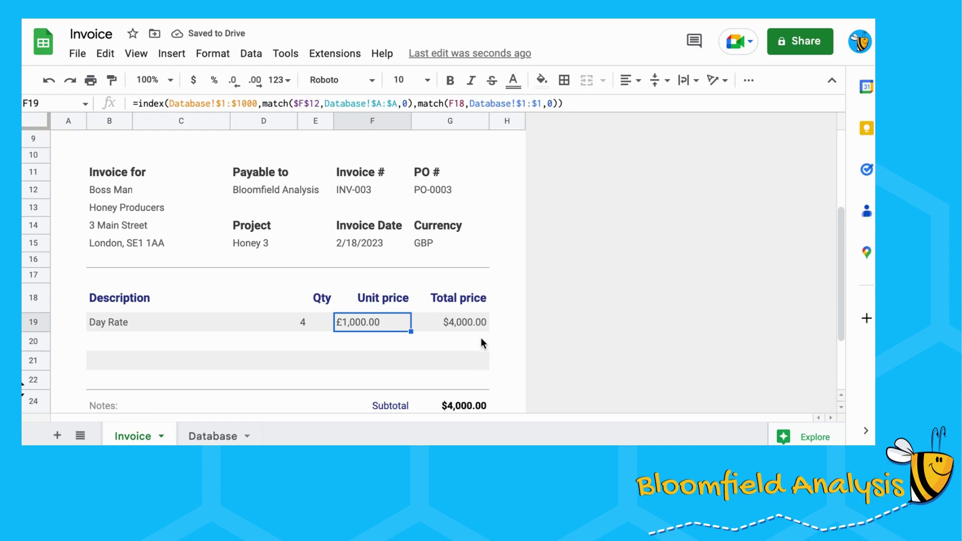
key(shift+Right)
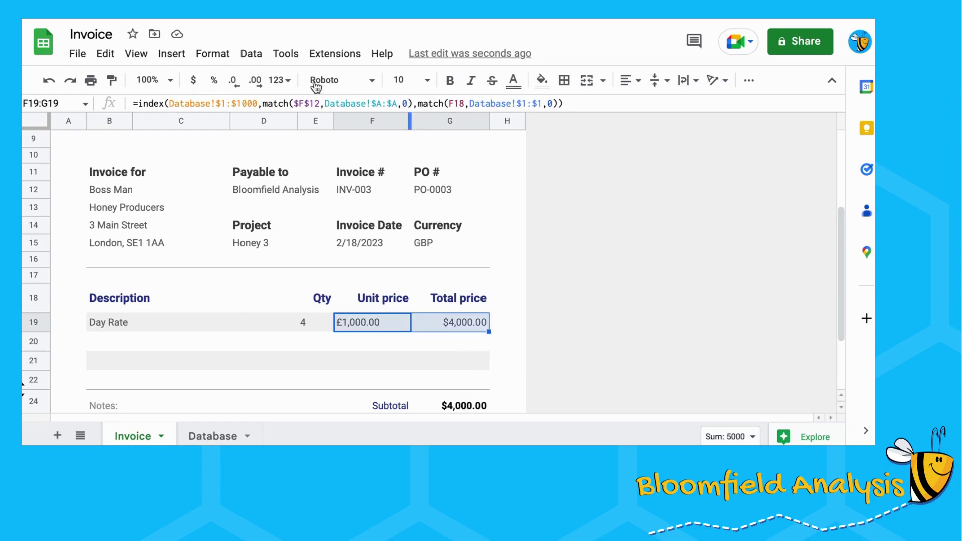
key(shift+Down)
key(shift+Down)
key(shift+Down)
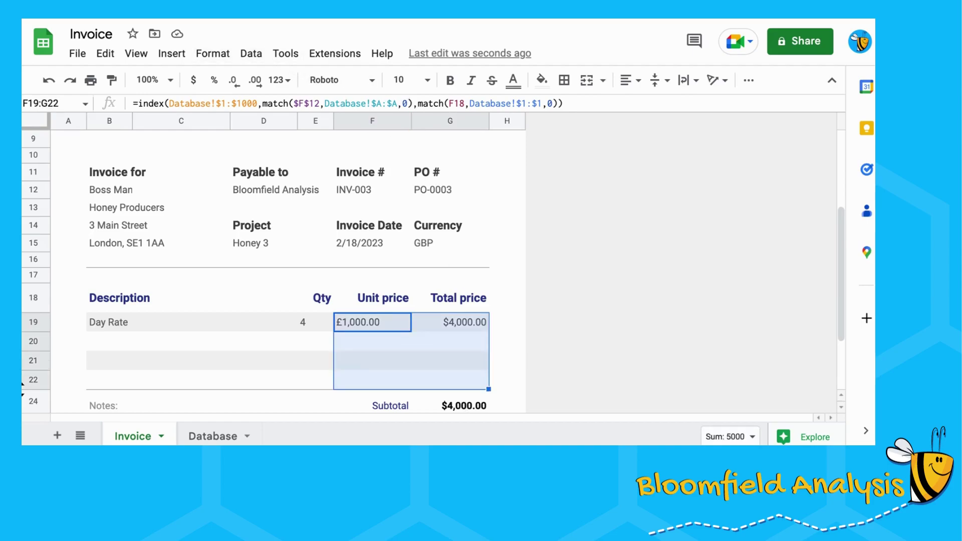
click(217, 57)
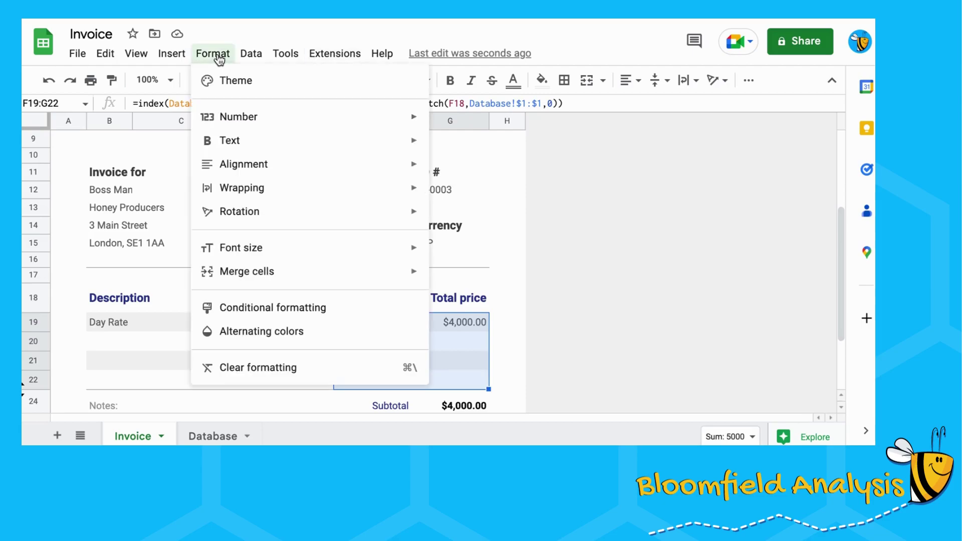
mouse_move(262, 121)
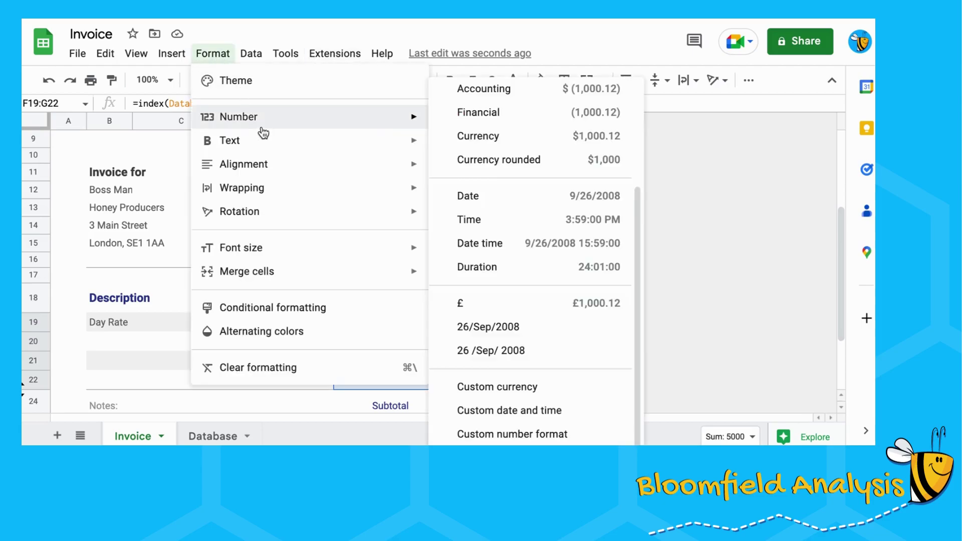
click(520, 300)
Step: Apply the £1,000.12 currency format to the Subtotal amount in G24
click(455, 402)
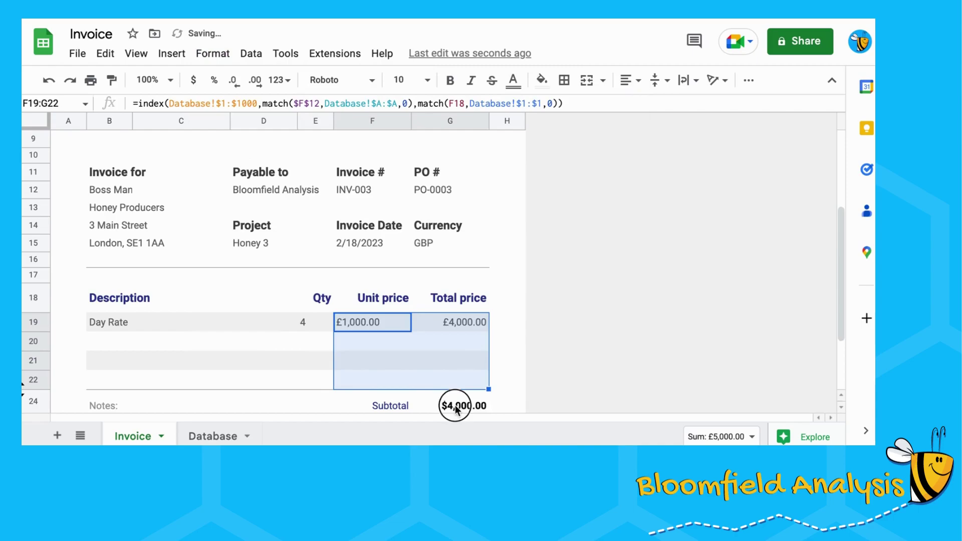
click(213, 53)
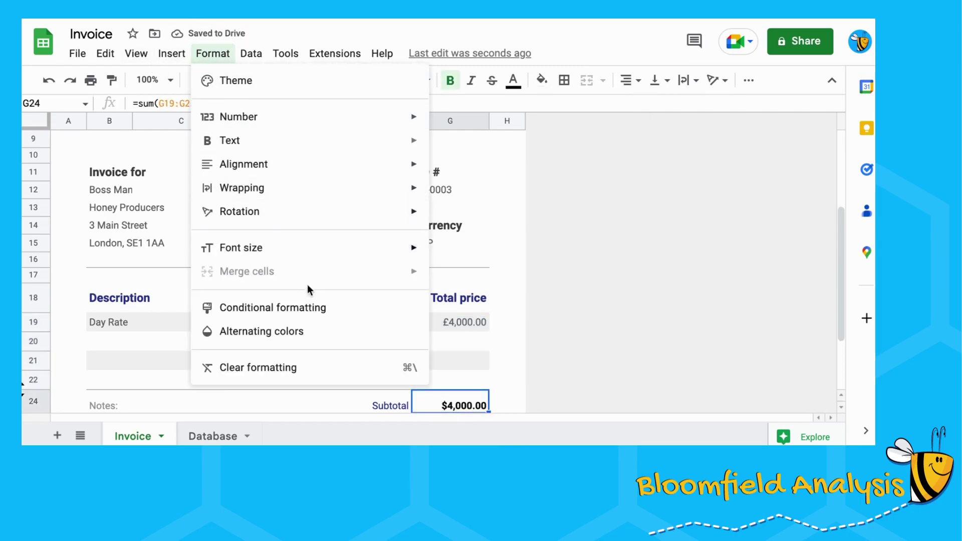
mouse_move(412, 125)
click(511, 305)
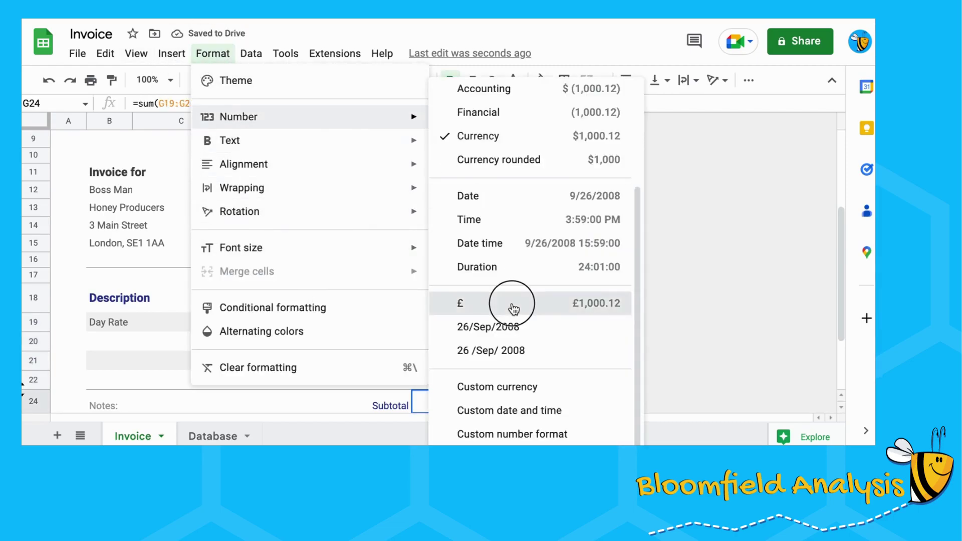
Step: Apply the £1,000.12 currency format to the VAT amount and the grand total in F25:G26
scroll(464, 346, down, 3)
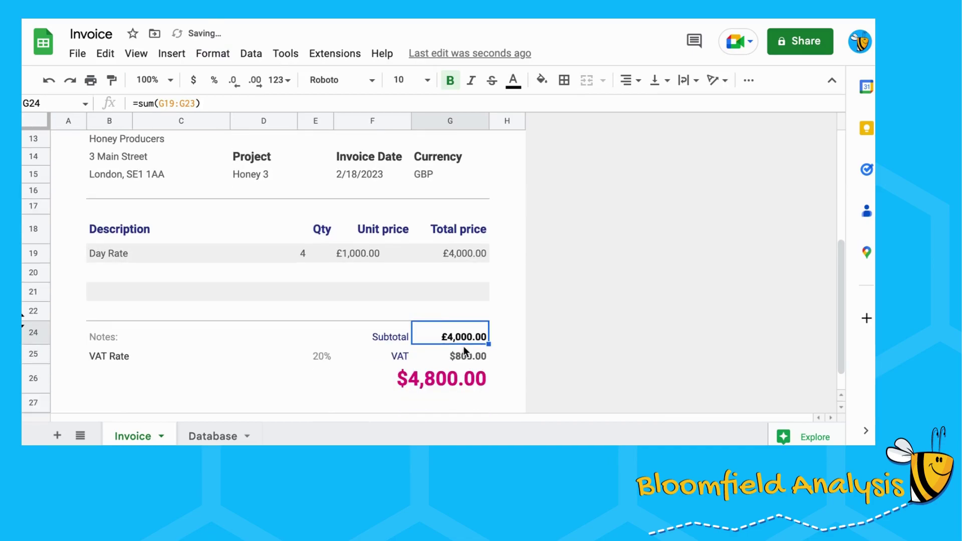
drag(446, 341, 448, 372)
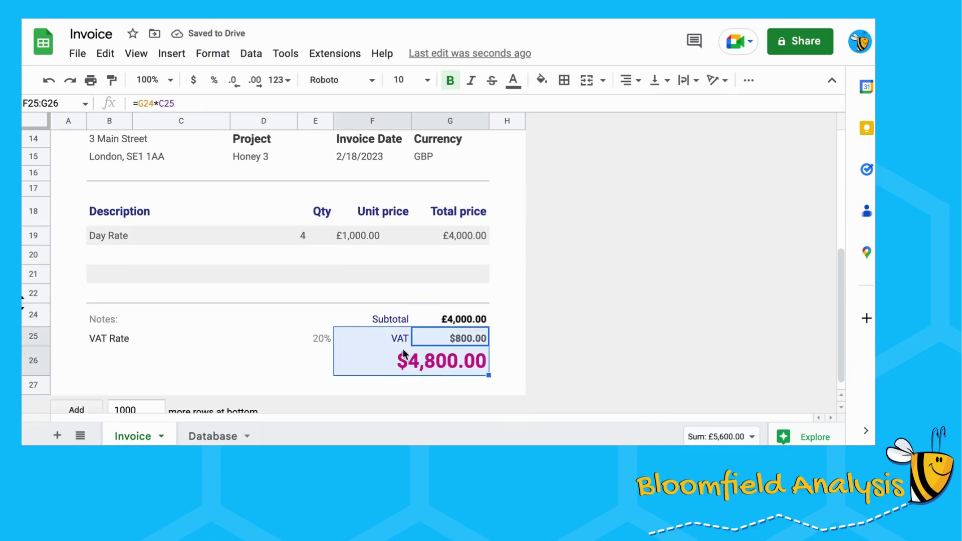
click(212, 53)
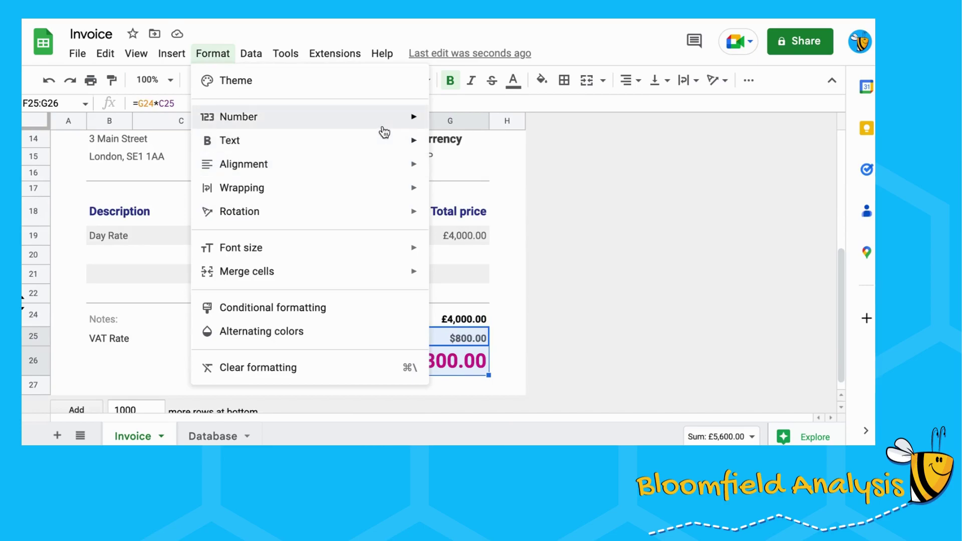
mouse_move(390, 130)
click(494, 304)
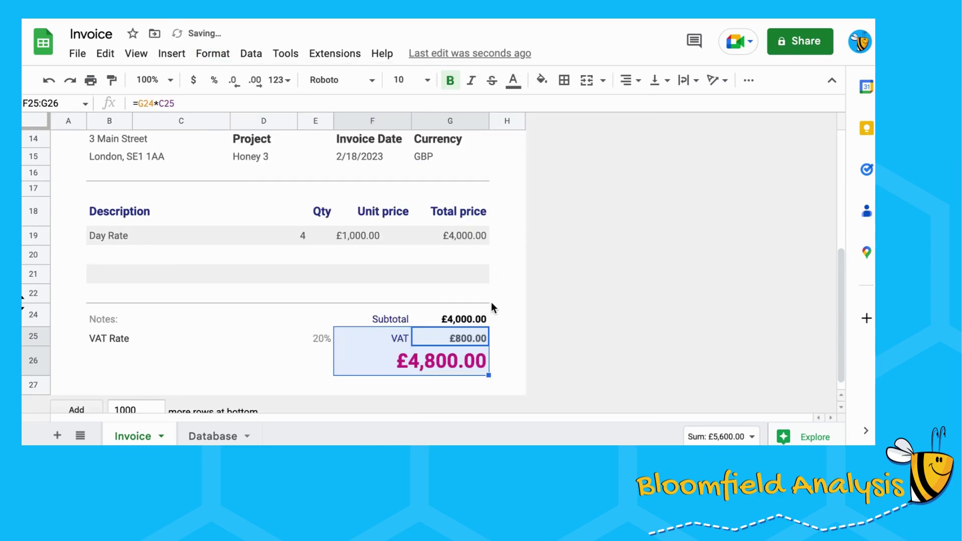
Step: Set the Invoice # in F12 to INV-005 to load a different invoice
scroll(453, 277, up, 5)
scroll(453, 277, down, 2)
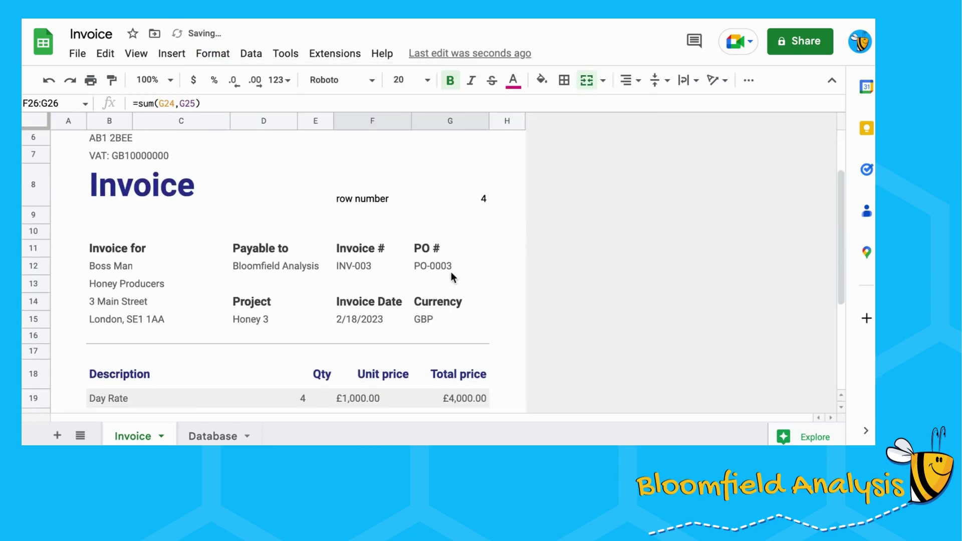
click(353, 266)
click(177, 104)
key(BackSpace)
text(5)
key(Return)
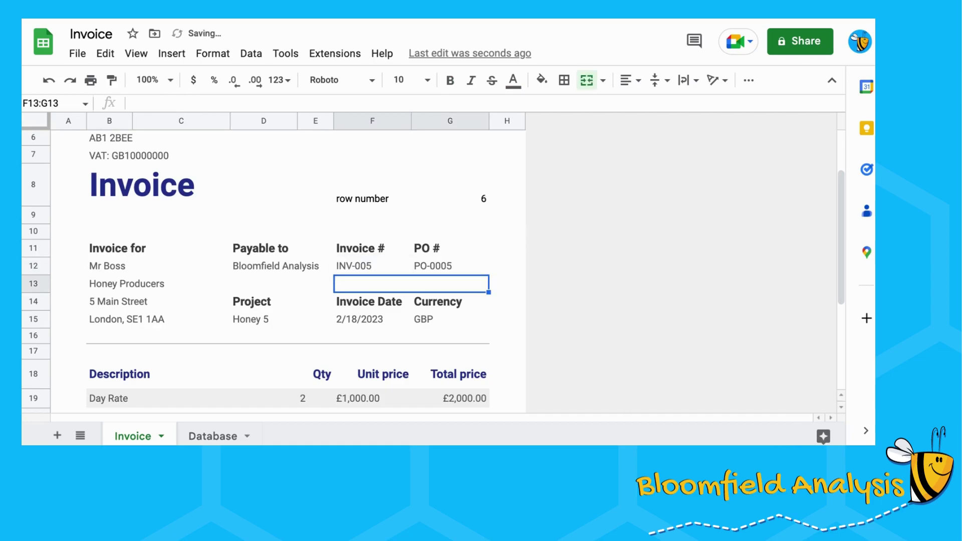
Step: Review the whole INV-005 invoice, from the company header through the line item to the VAT and grand total
scroll(200, 163, down, 3)
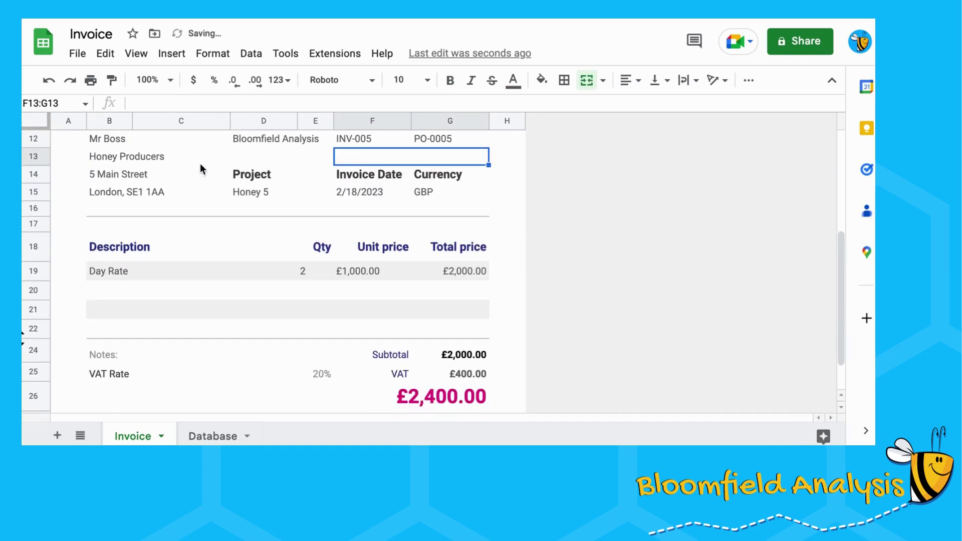
scroll(200, 164, up, 1)
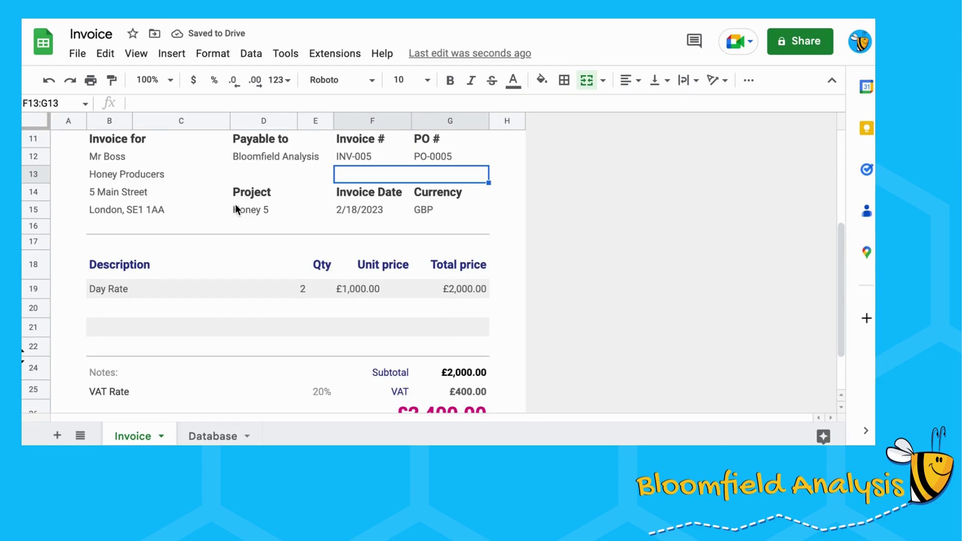
scroll(239, 210, up, 3)
scroll(239, 210, up, 2)
scroll(239, 209, down, 5)
scroll(239, 214, down, 2)
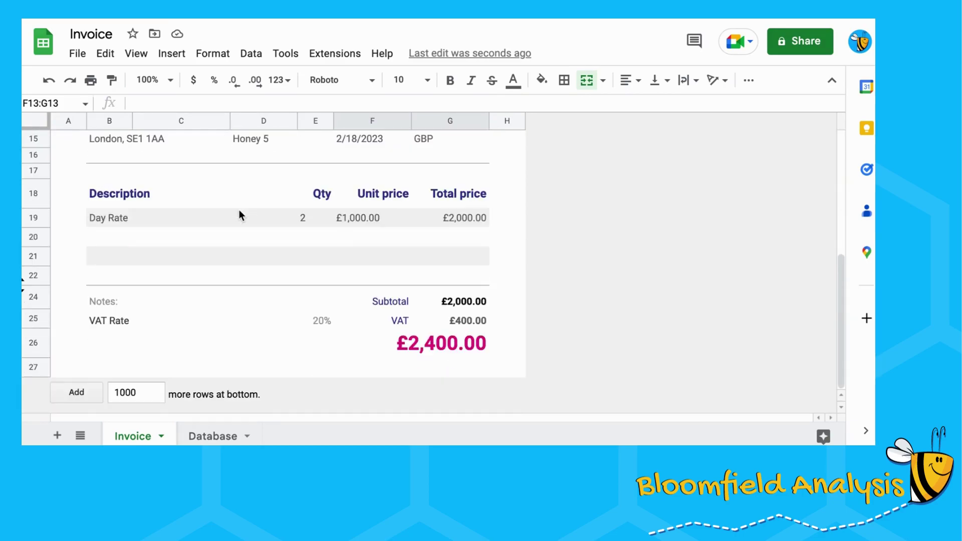
scroll(239, 215, up, 5)
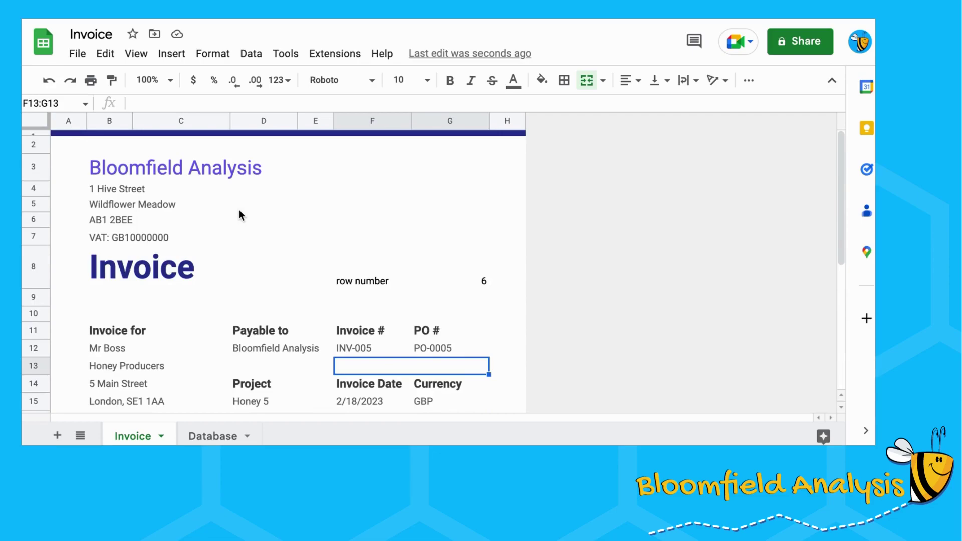
Step: Preview the printed invoice in portrait orientation, inspect the page, and leave the print settings without printing
key(ctrl+p)
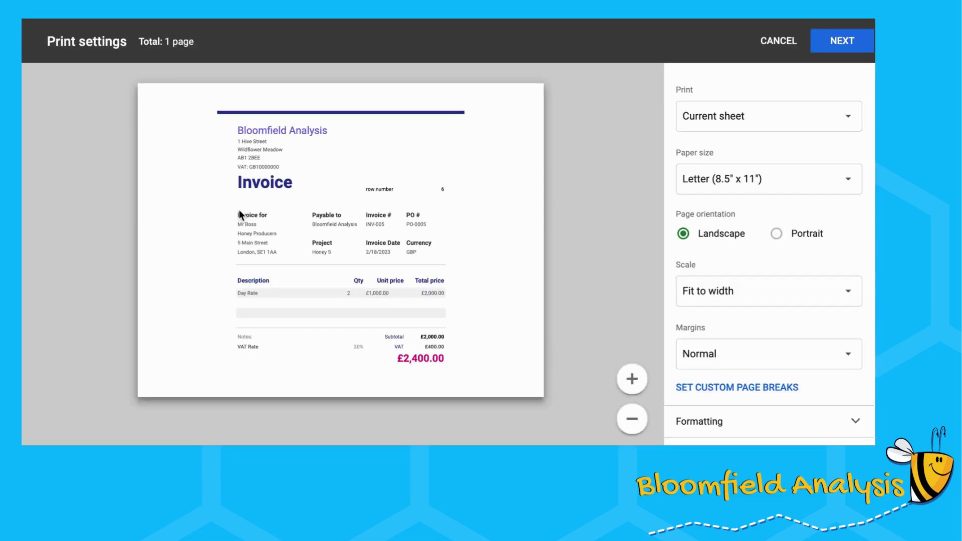
click(818, 231)
scroll(438, 266, down, 3)
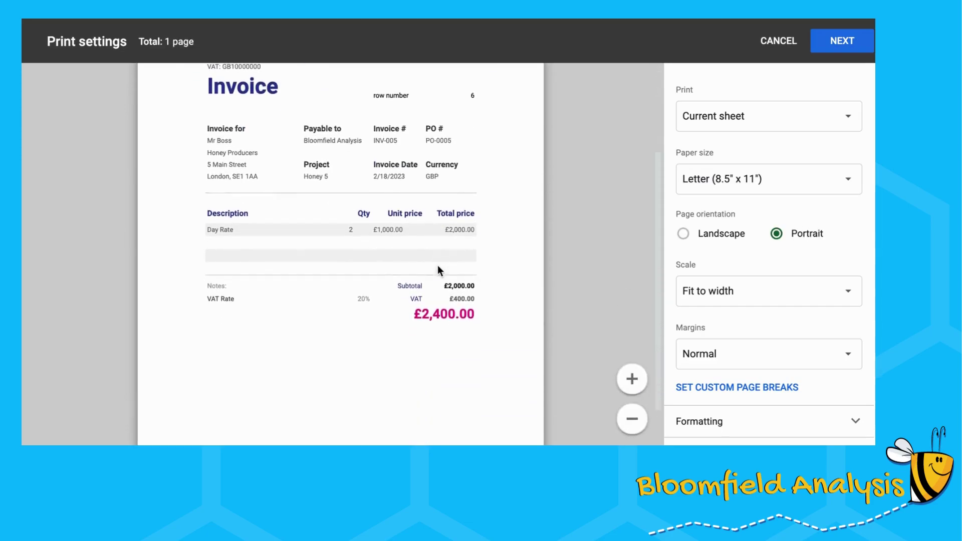
scroll(437, 266, up, 3)
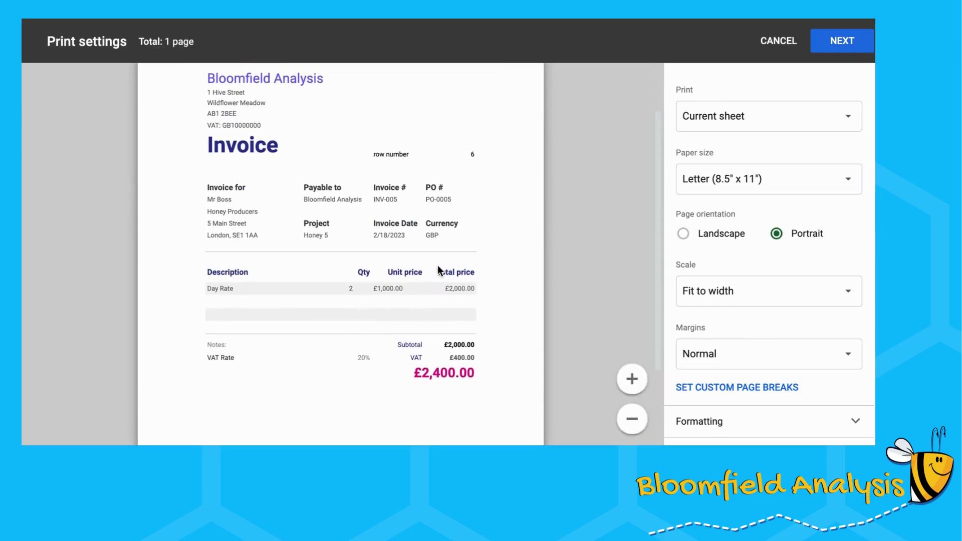
scroll(438, 269, down, 3)
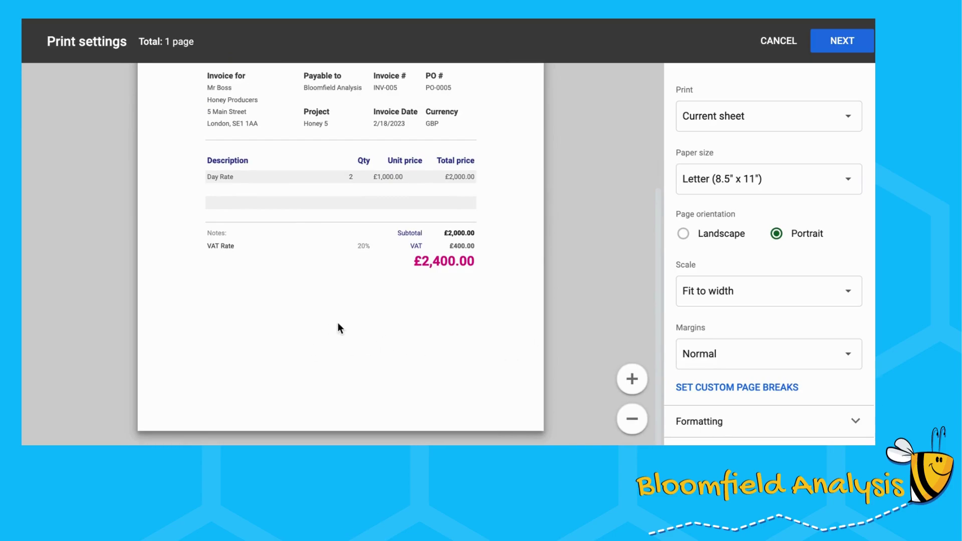
scroll(338, 328, up, 4)
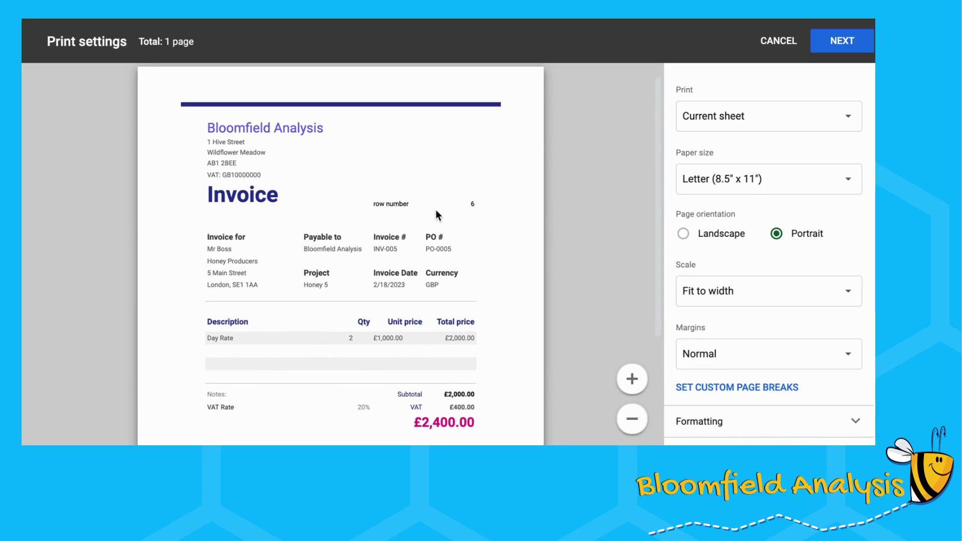
click(784, 41)
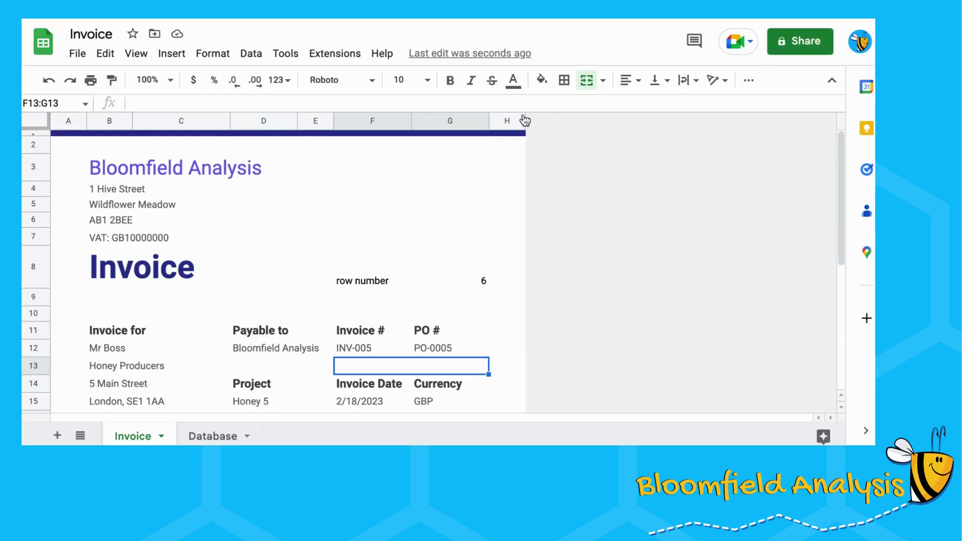
Step: Check the lookup formulas in the Invoice for cells B12:B15
click(147, 352)
key(Left)
key(Down)
key(Down)
key(Down)
key(Down)
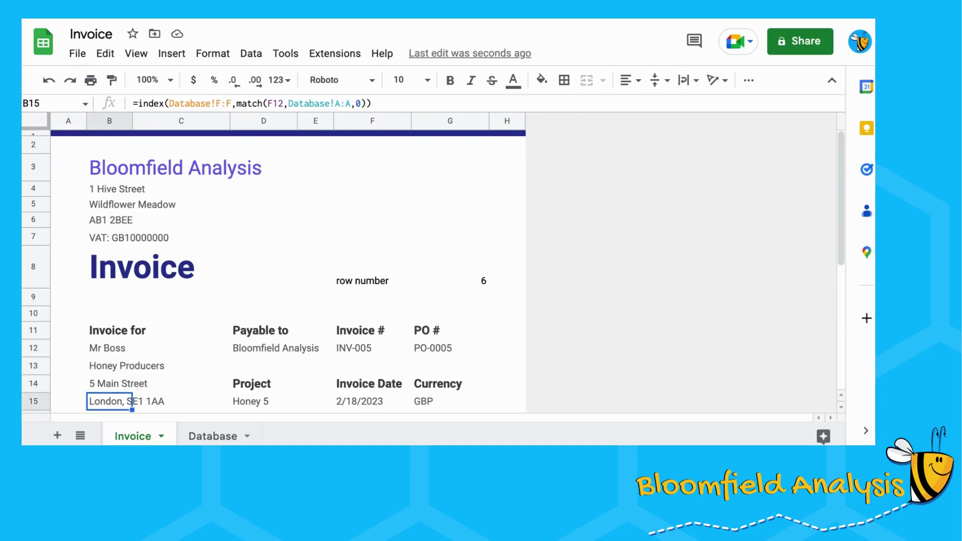
Step: Clear the row number label and its helper value from F8:H8
drag(368, 251, 500, 260)
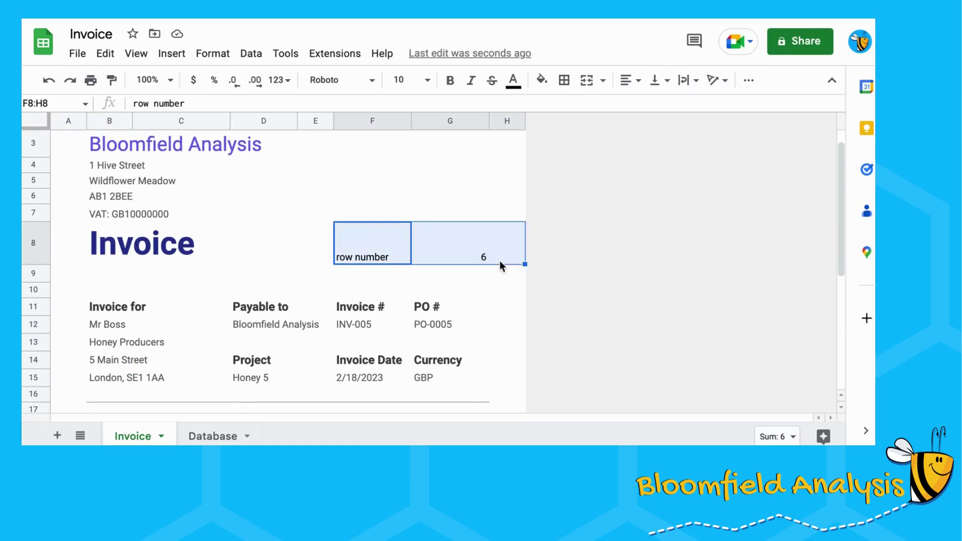
key(Delete)
scroll(22, 301, down, 10)
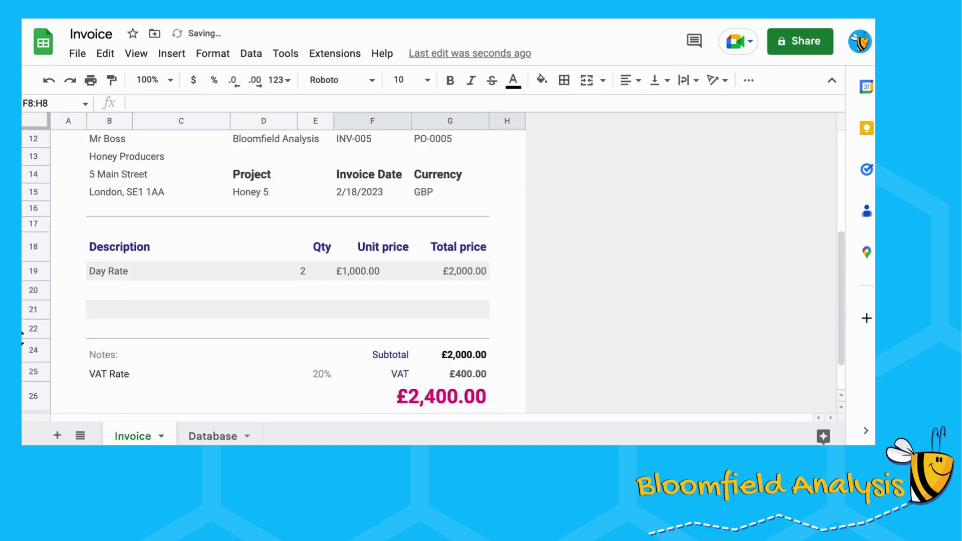
scroll(22, 371, up, 3)
scroll(316, 303, up, 3)
Step: Insert 7 blank rows below row 27 to lengthen the invoice page
scroll(315, 303, down, 5)
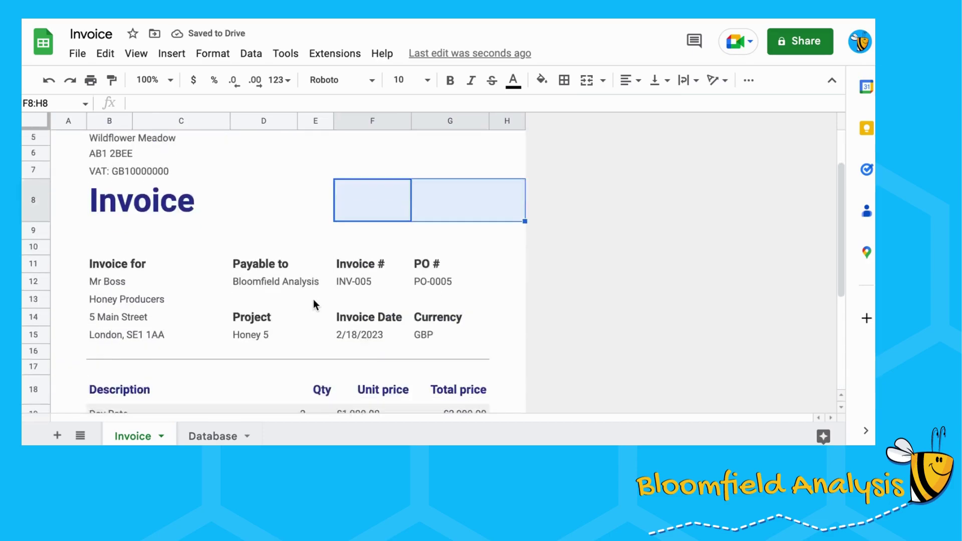
drag(35, 368, 43, 260)
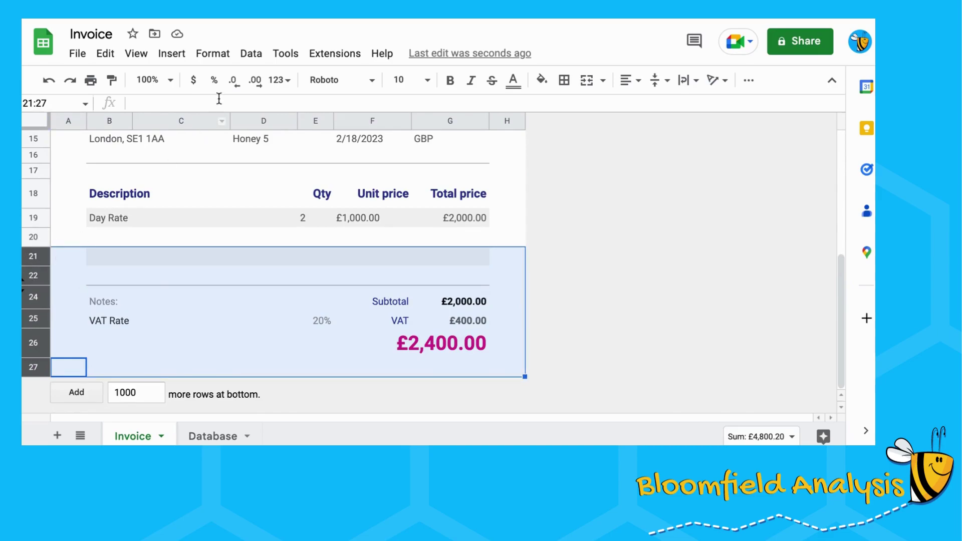
click(171, 54)
mouse_move(208, 108)
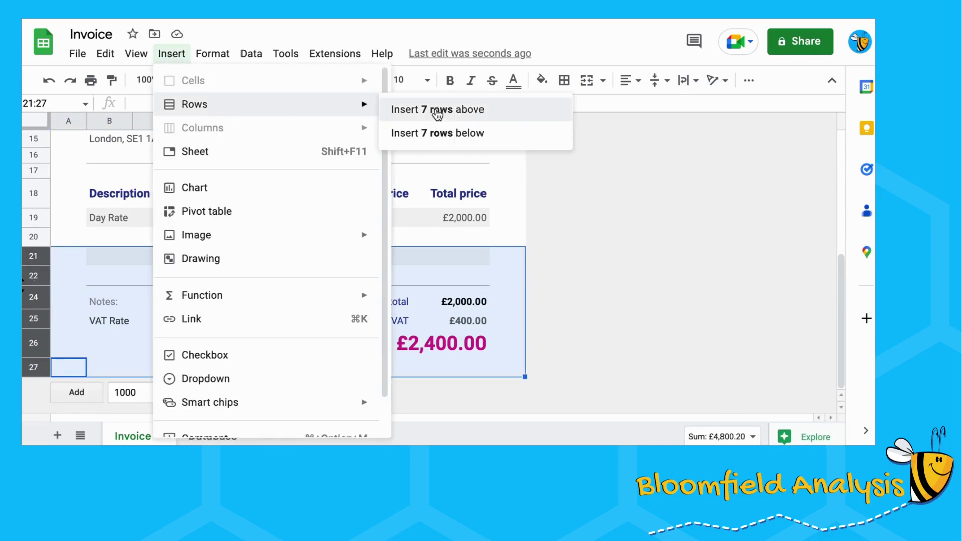
click(440, 133)
click(229, 291)
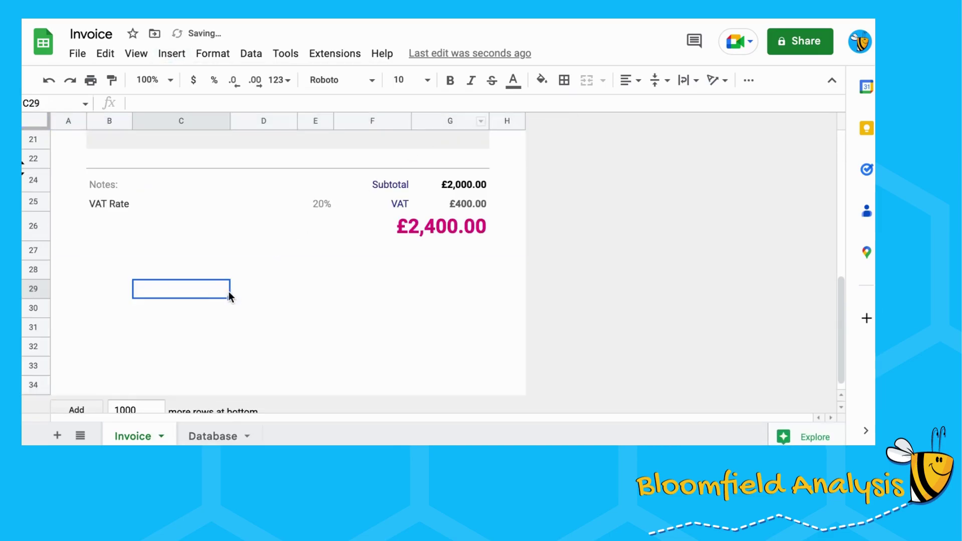
click(76, 274)
Step: Merge B3:G3 into one cell and center the Bloomfield Analysis company name across it
scroll(115, 289, up, 2)
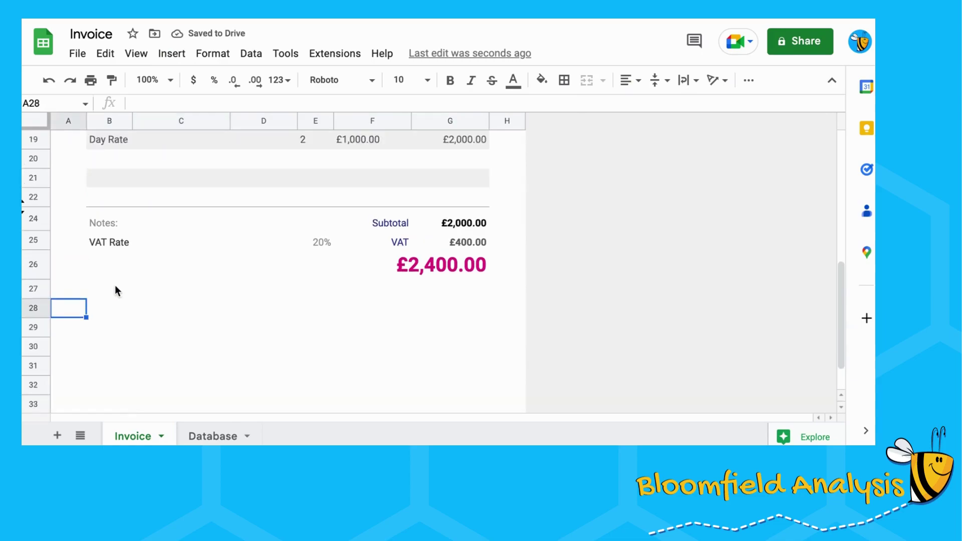
scroll(115, 284, up, 5)
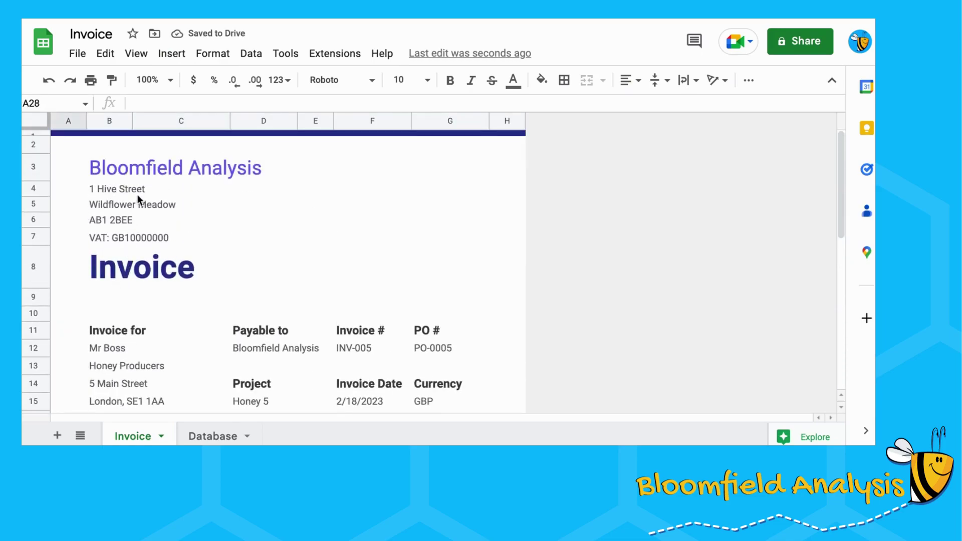
drag(125, 173, 465, 169)
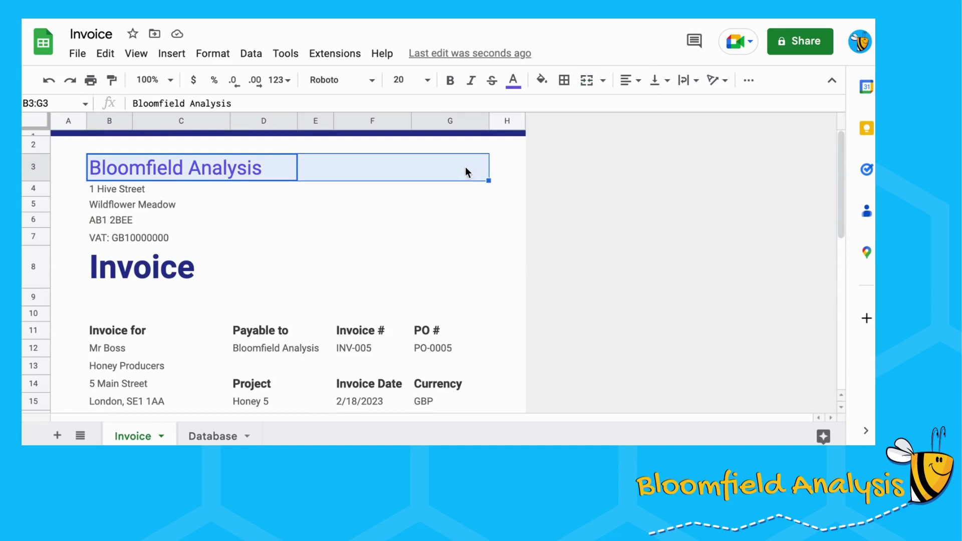
click(585, 91)
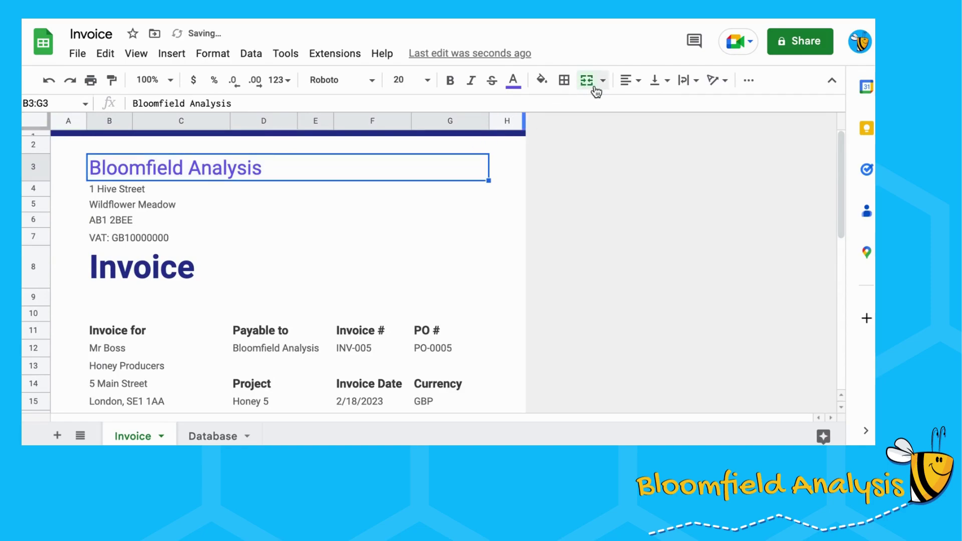
click(631, 80)
click(649, 103)
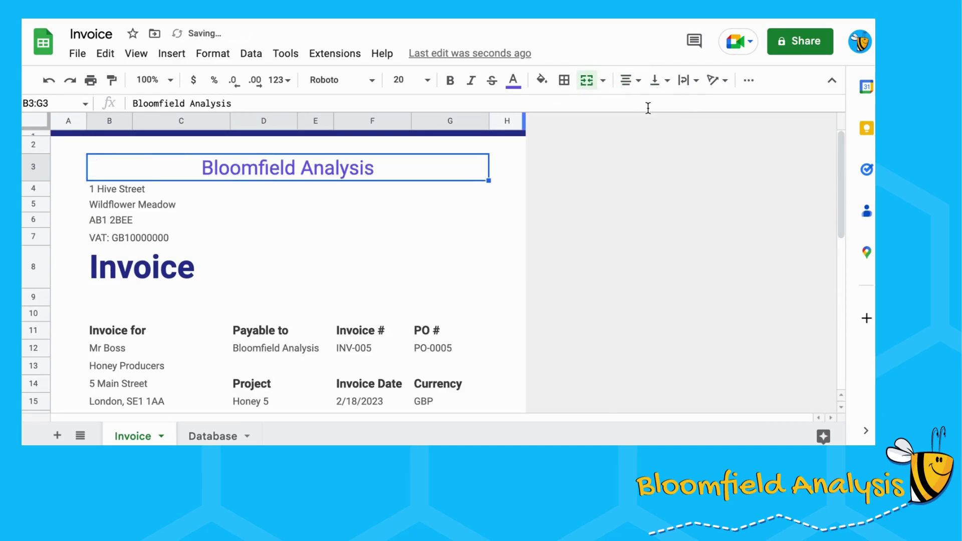
Step: Color the company name in B3:G3 orange and set its font size to 24
click(513, 80)
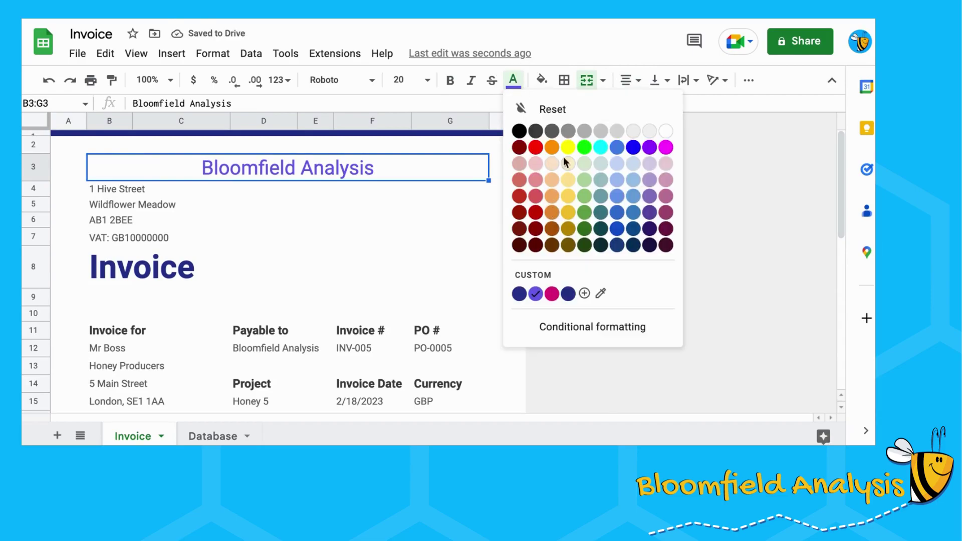
click(553, 148)
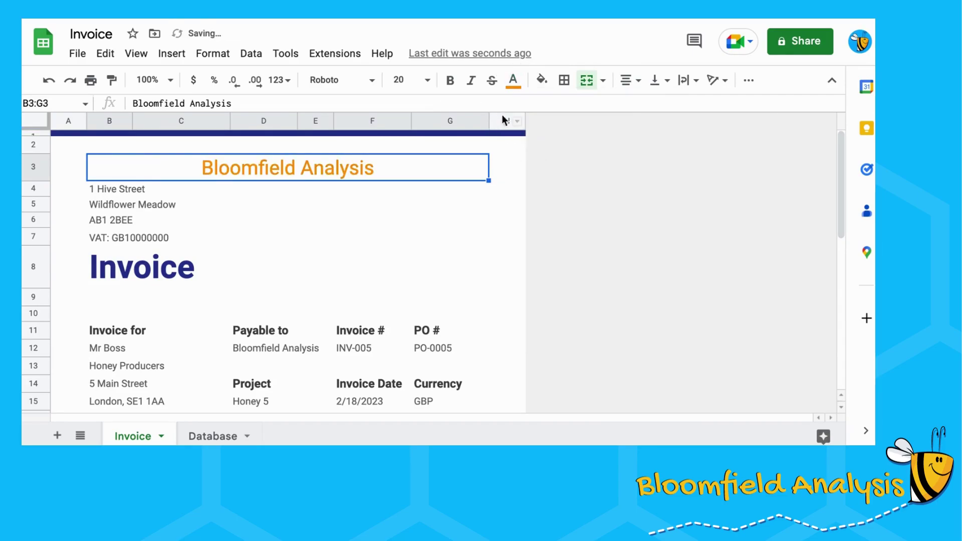
click(401, 80)
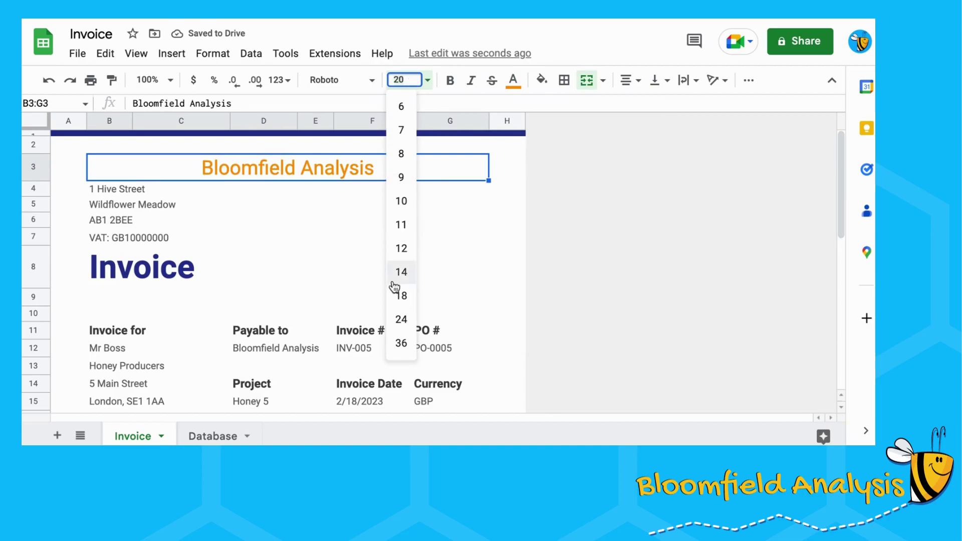
click(400, 319)
Step: Set the font size of the Invoice heading in B8:E8 to 18
drag(147, 272, 228, 285)
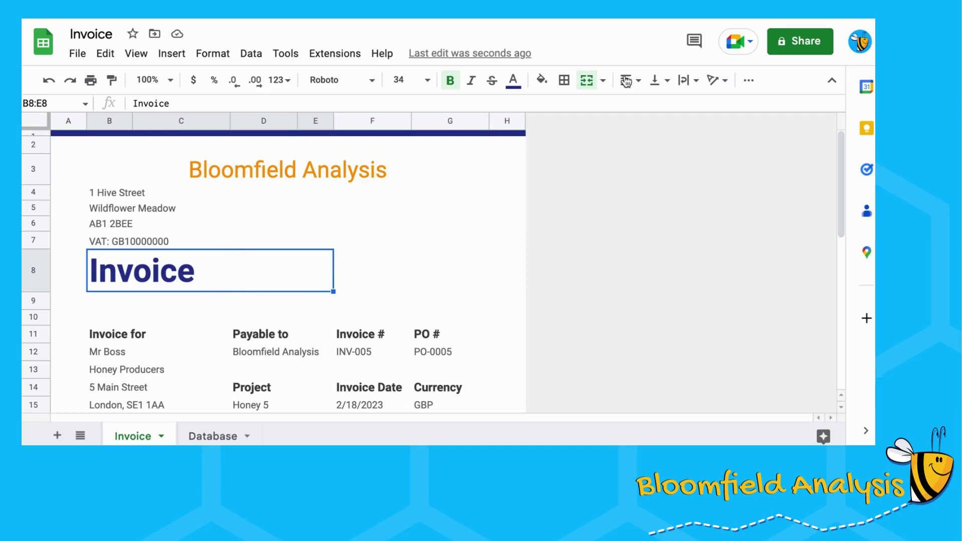
click(412, 81)
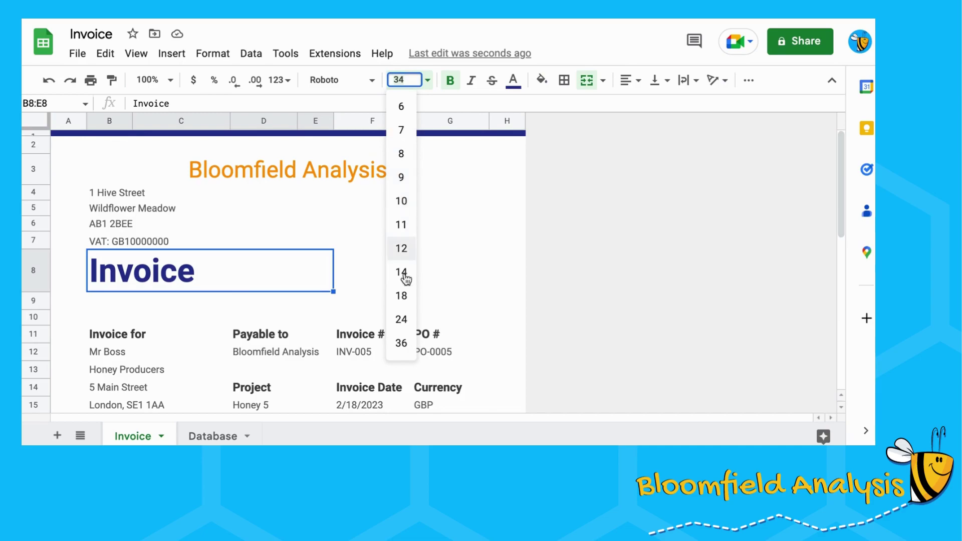
click(404, 295)
scroll(365, 240, down, 5)
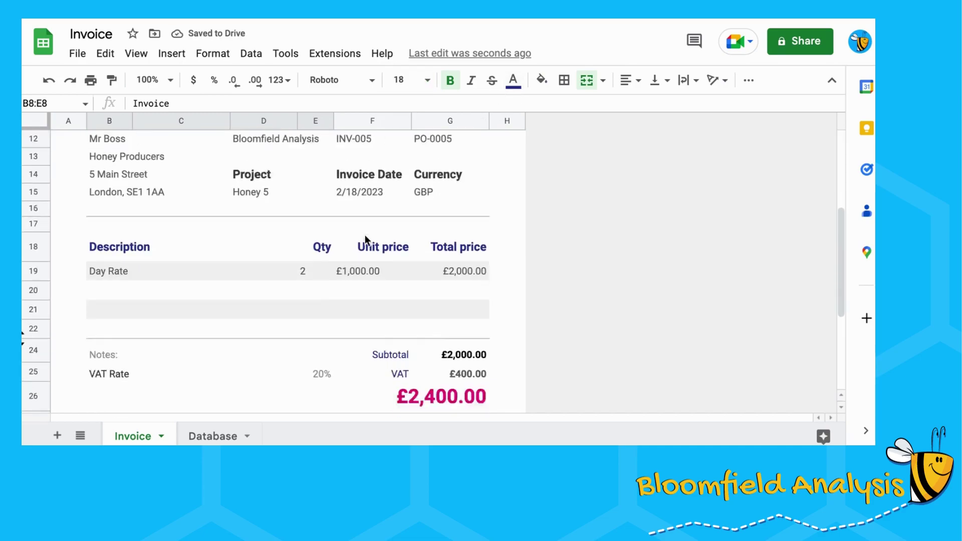
click(125, 351)
scroll(125, 351, up, 3)
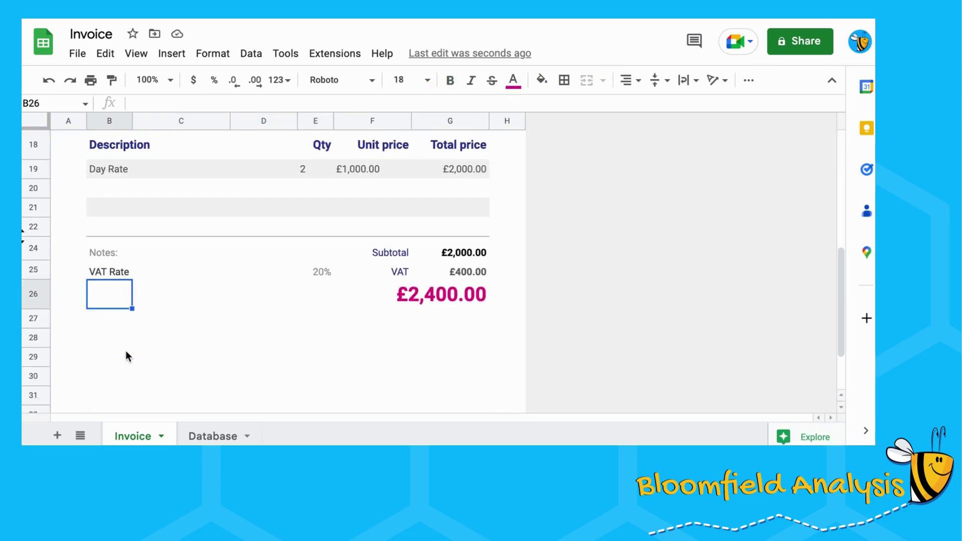
scroll(125, 353, up, 3)
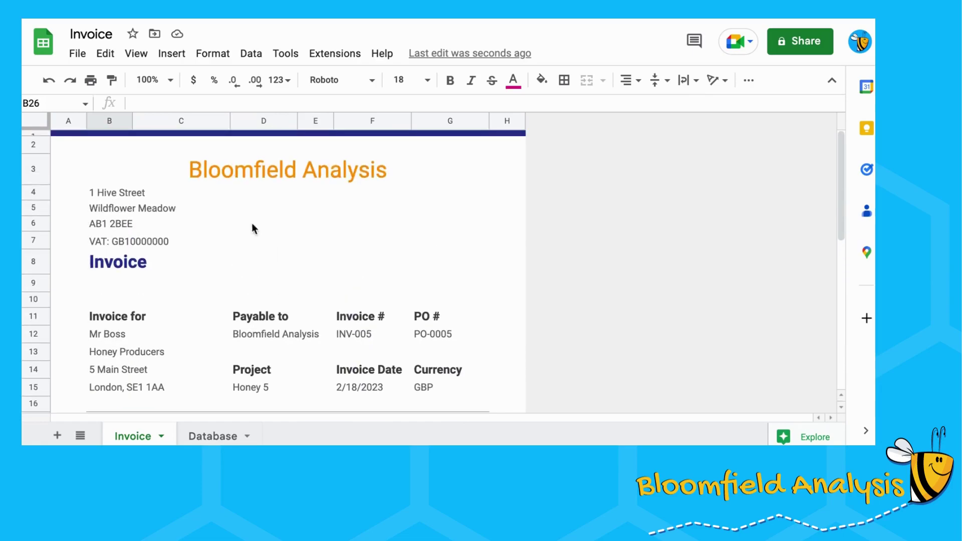
Step: On the Database sheet, fill the header row A1:K1 with the custom dark blue and make its text white
click(213, 435)
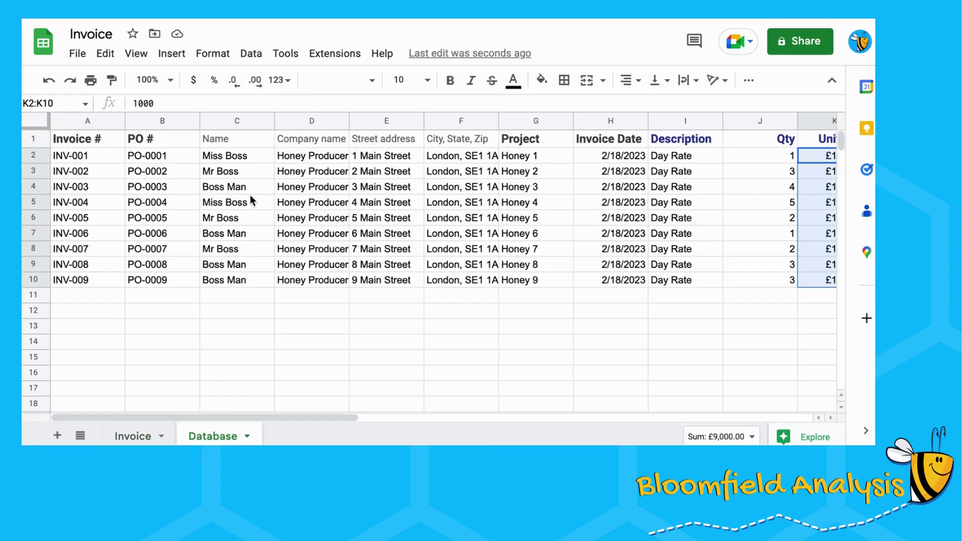
click(71, 137)
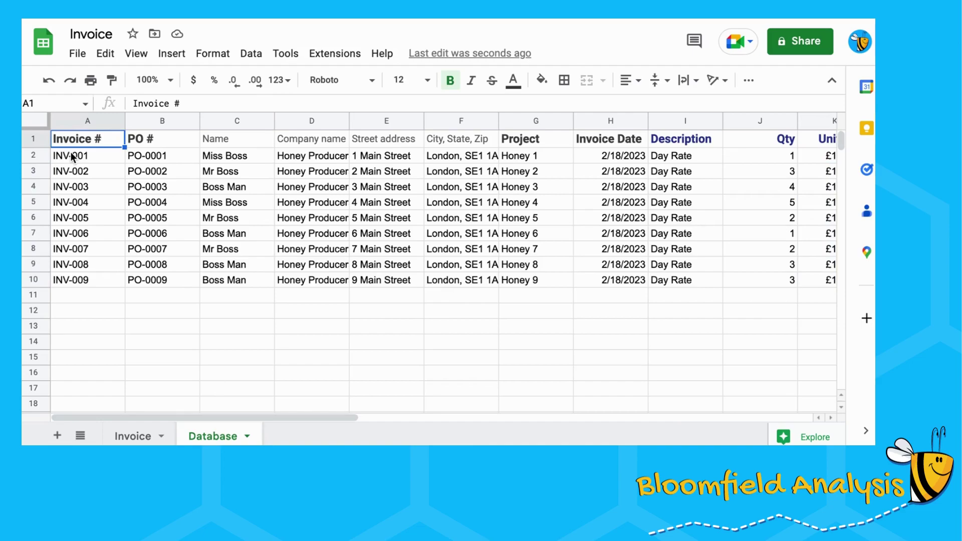
key(ctrl+shift+Right)
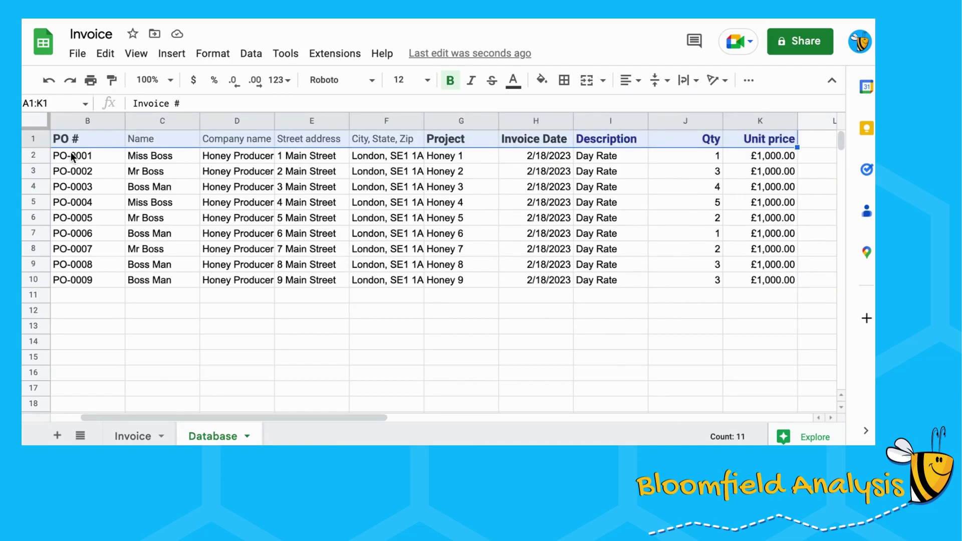
click(541, 80)
click(597, 294)
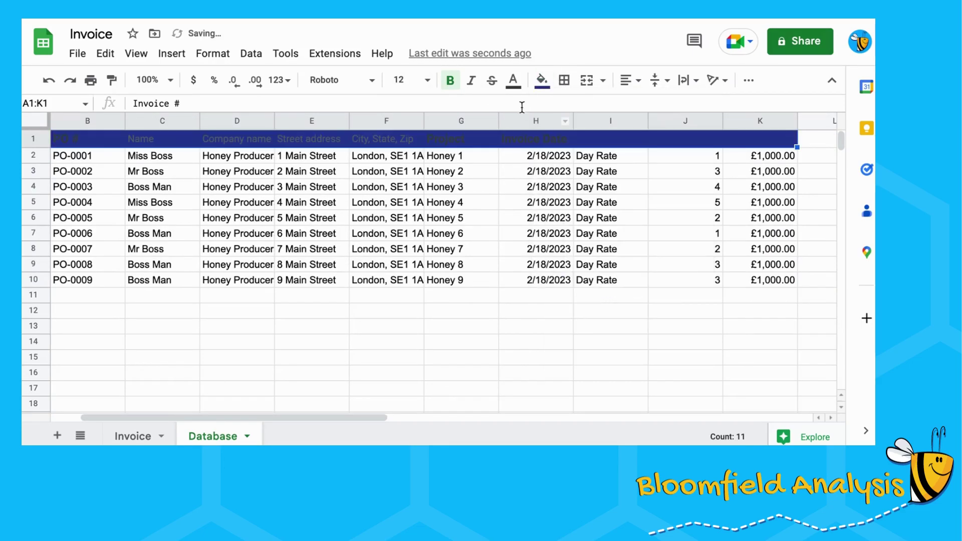
click(514, 82)
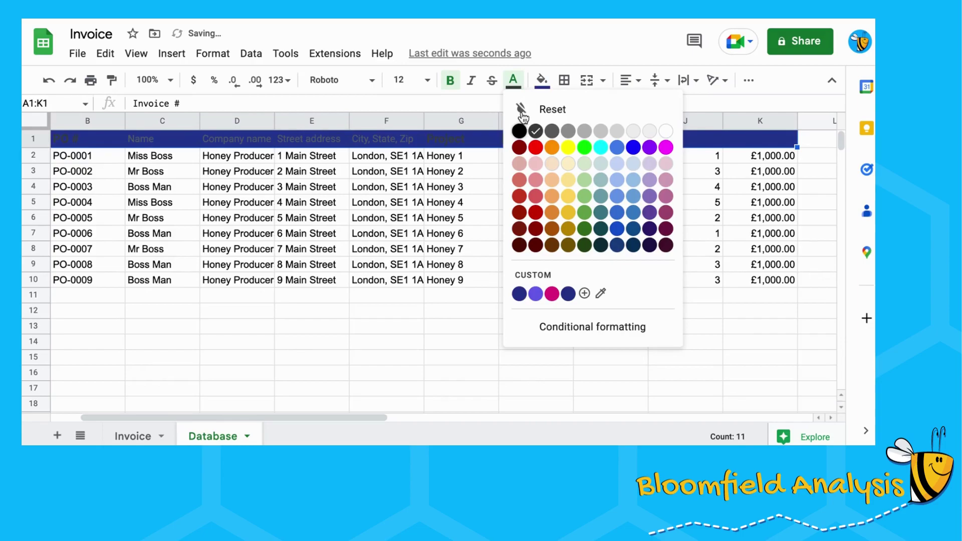
click(667, 131)
Step: Hide the gridlines on the Database sheet
key(ctrl+Home)
key(Down)
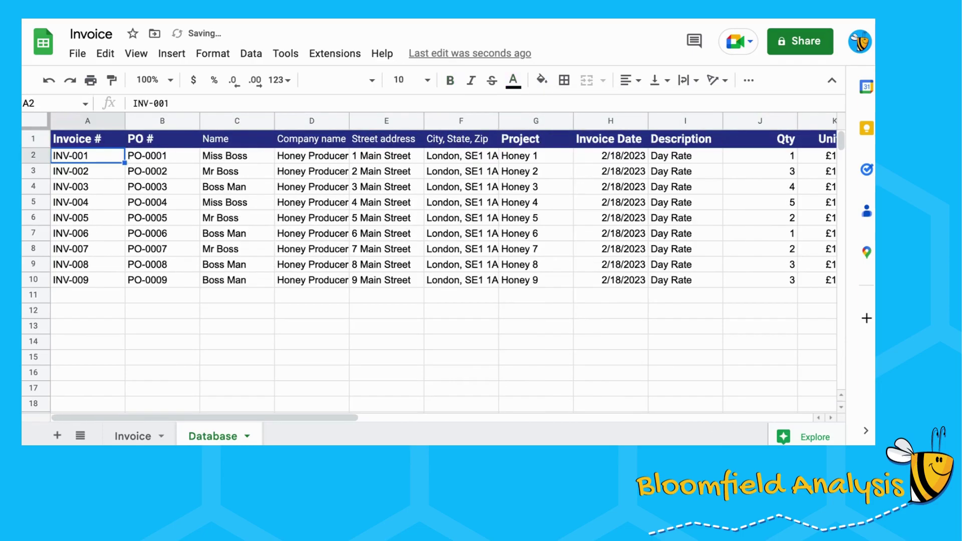
click(136, 53)
mouse_move(183, 88)
click(440, 114)
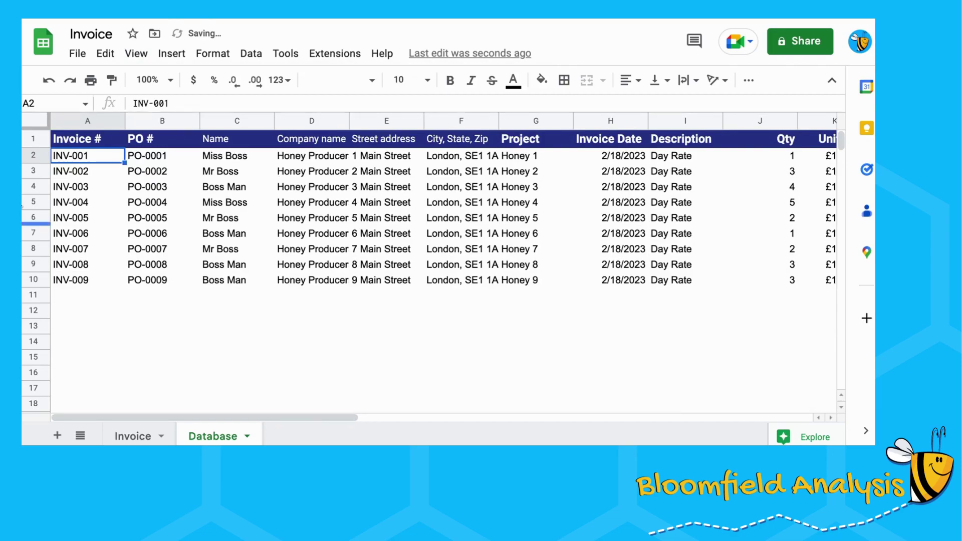
Step: Add orange dashed horizontal borders between rows 2 to 53 of the Database sheet
drag(36, 159, 54, 406)
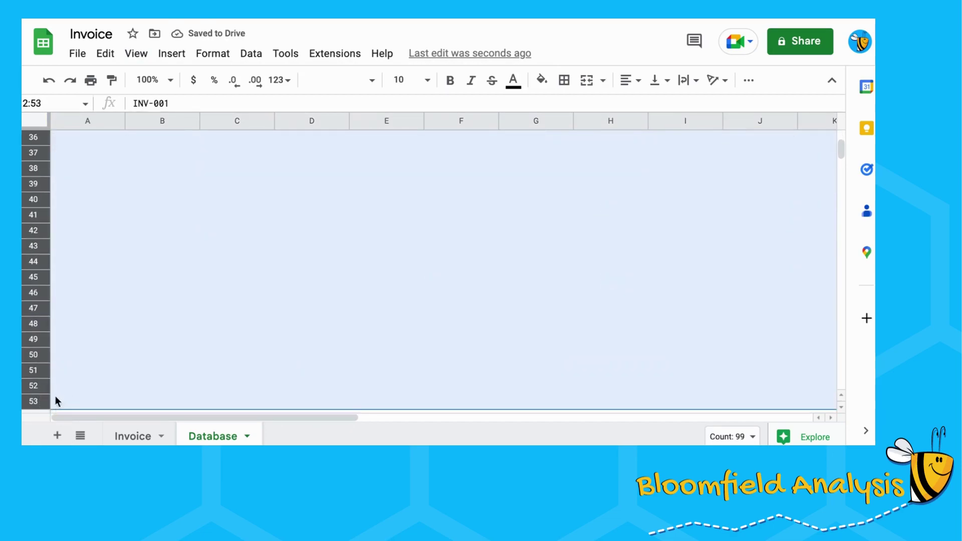
scroll(136, 280, up, 10)
click(564, 80)
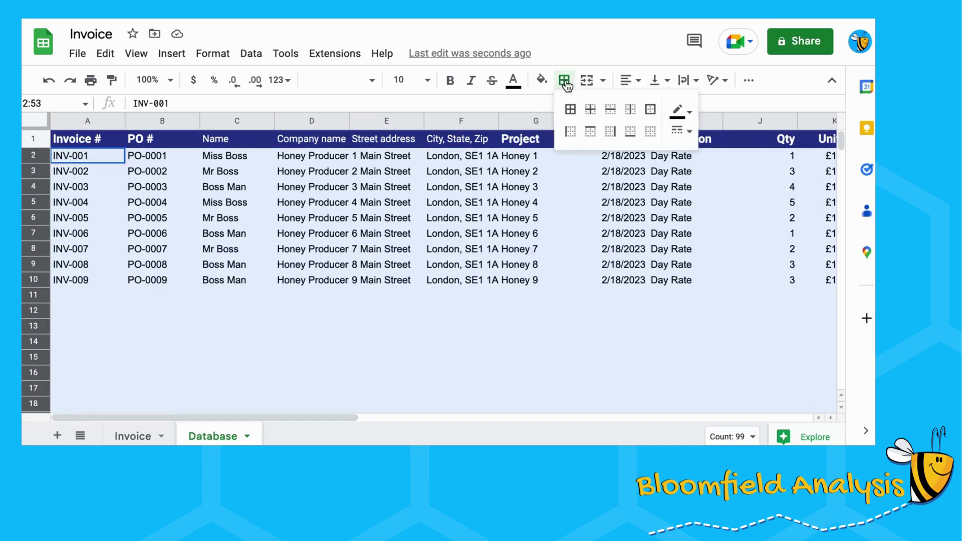
click(686, 118)
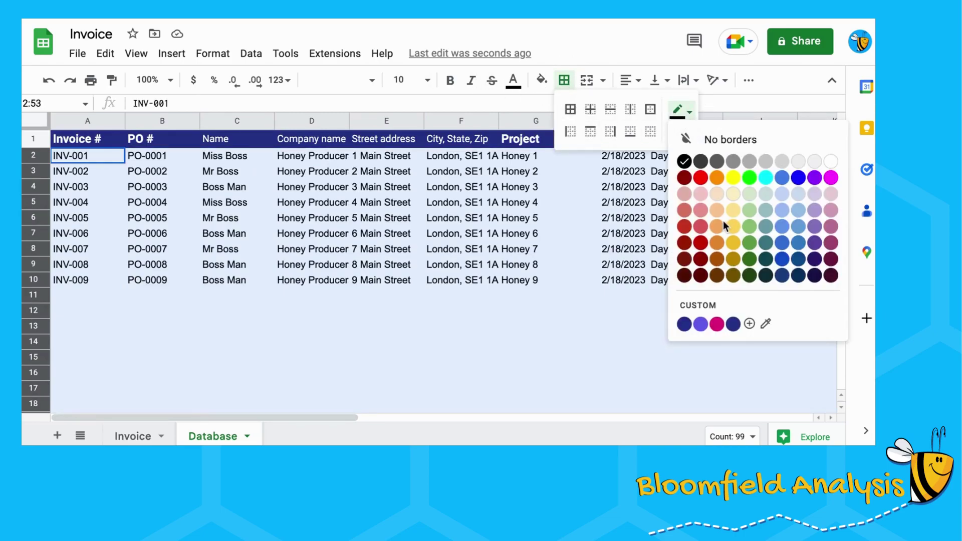
click(718, 178)
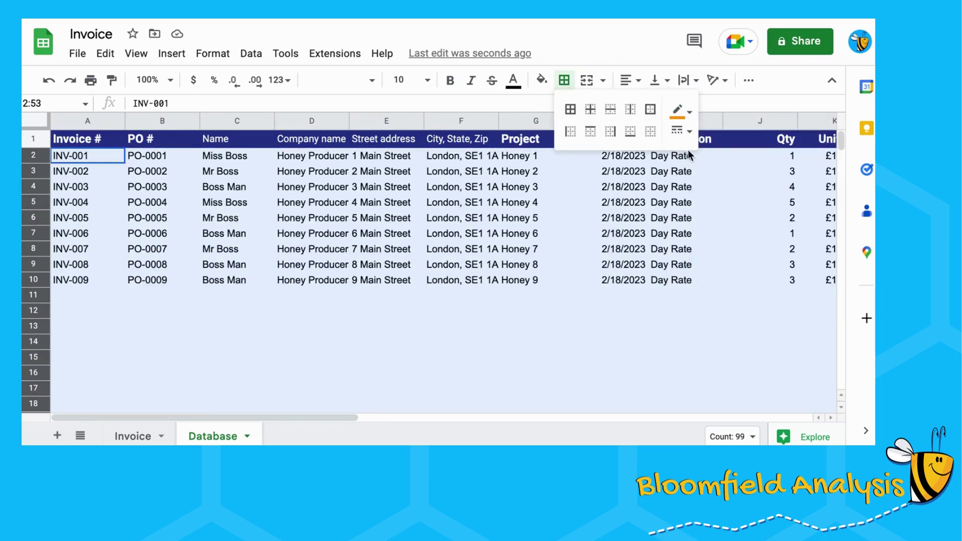
click(682, 130)
click(712, 206)
click(612, 119)
click(439, 268)
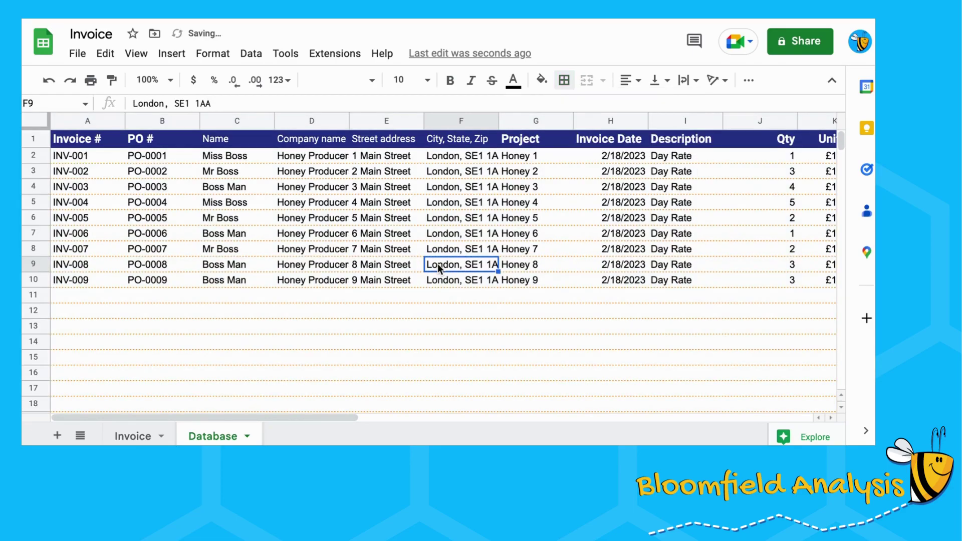
Step: Remove bold from the Database header row A1:K1 and set all its headings to ABeeZee at size 12
click(111, 137)
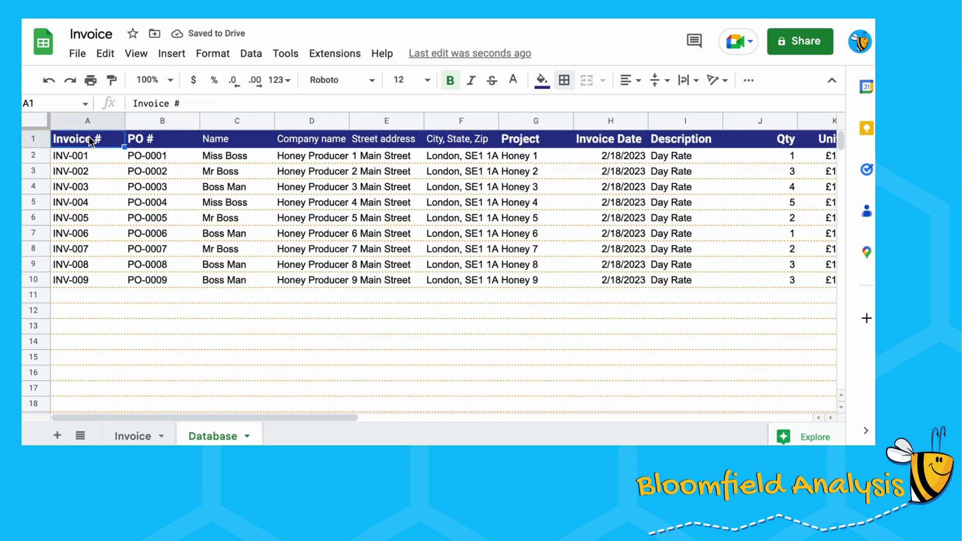
key(ctrl+shift+Right)
key(ctrl+b)
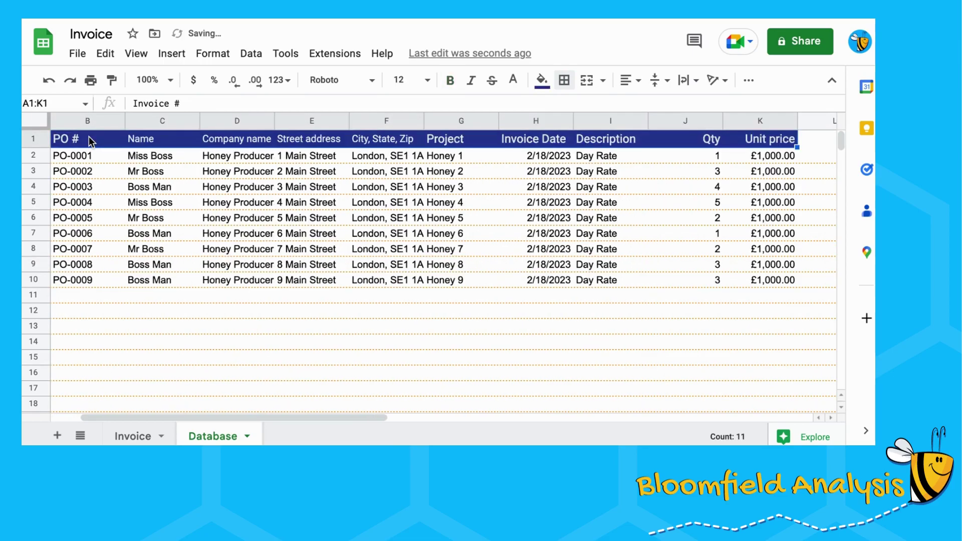
click(371, 81)
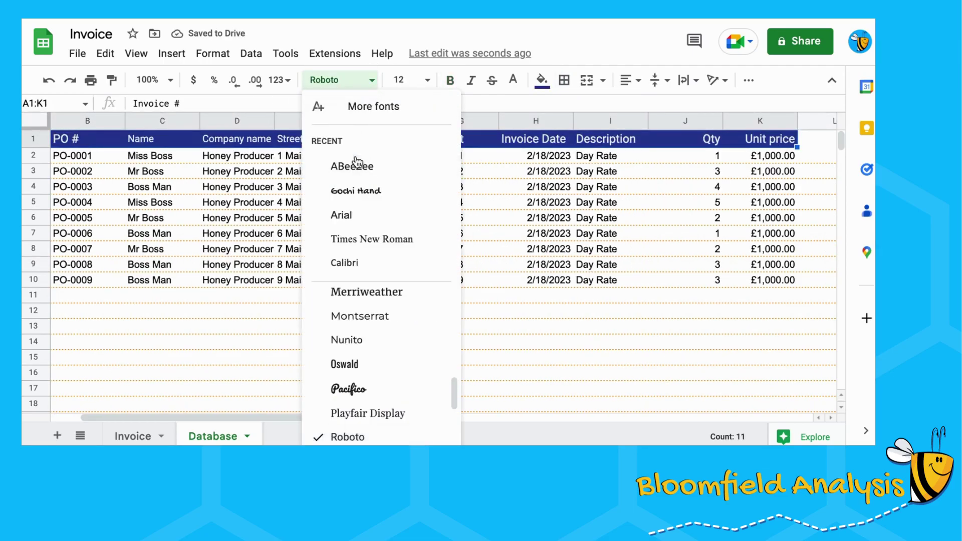
click(345, 165)
scroll(233, 187, left, 2)
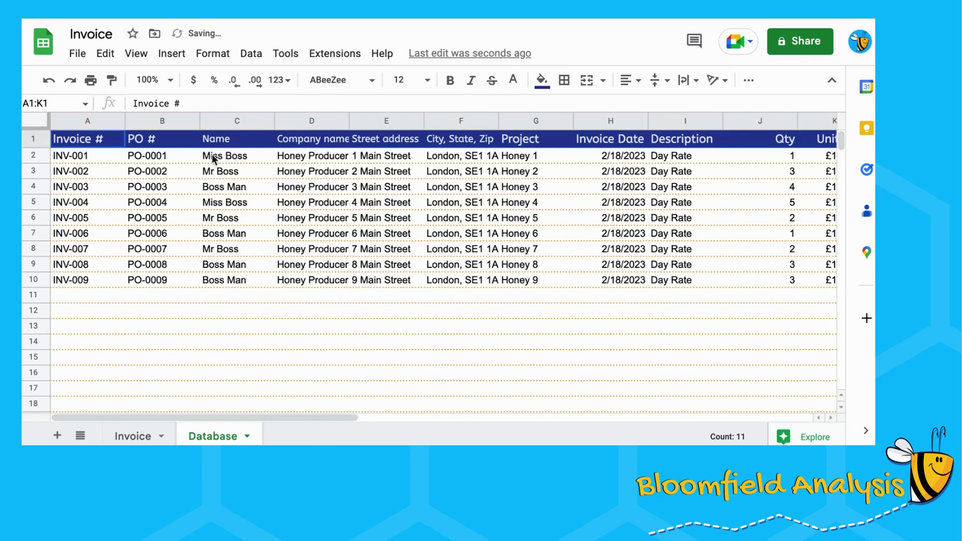
click(404, 81)
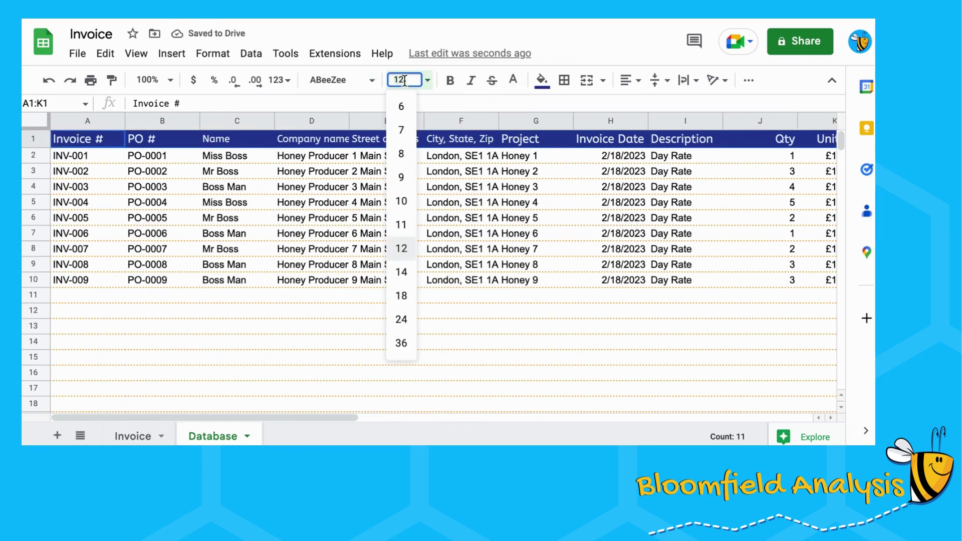
key(Return)
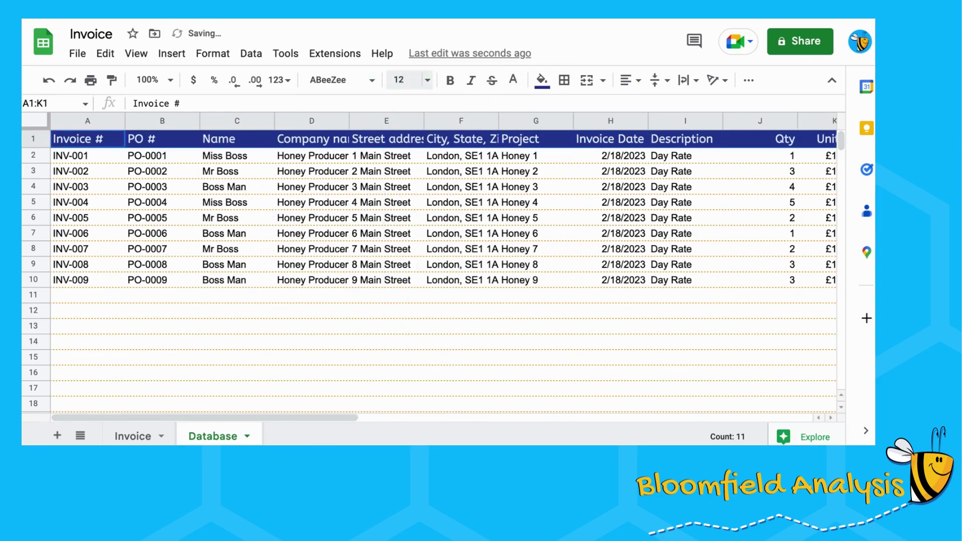
click(441, 173)
scroll(441, 174, right, 7)
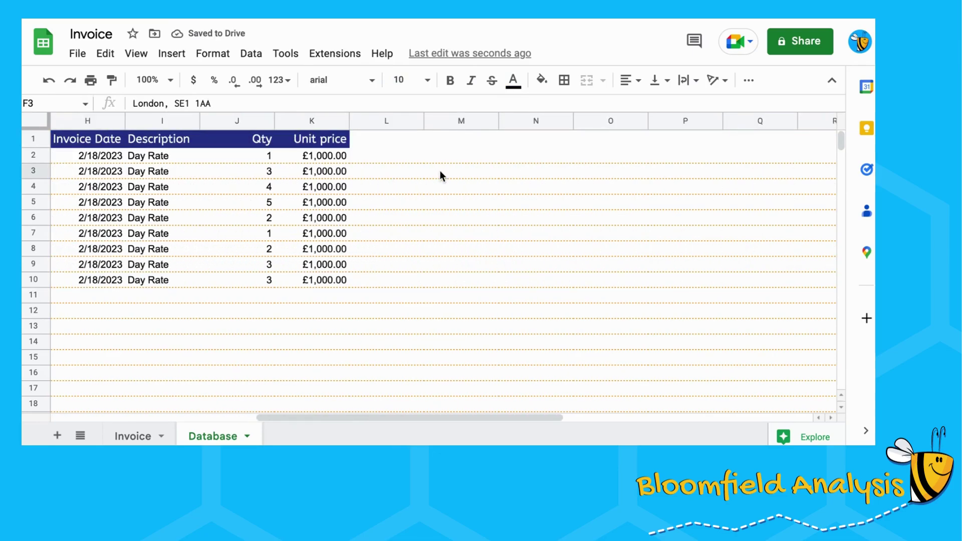
scroll(440, 170, left, 7)
Step: On the Invoice sheet, search Google Images for logos and insert the red, green and blue circular logo over the cells
click(146, 430)
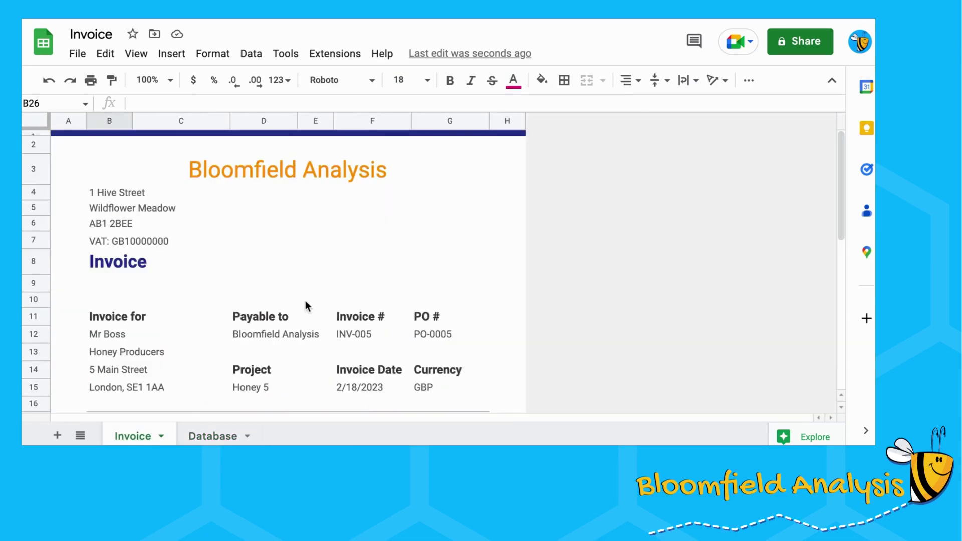
click(419, 182)
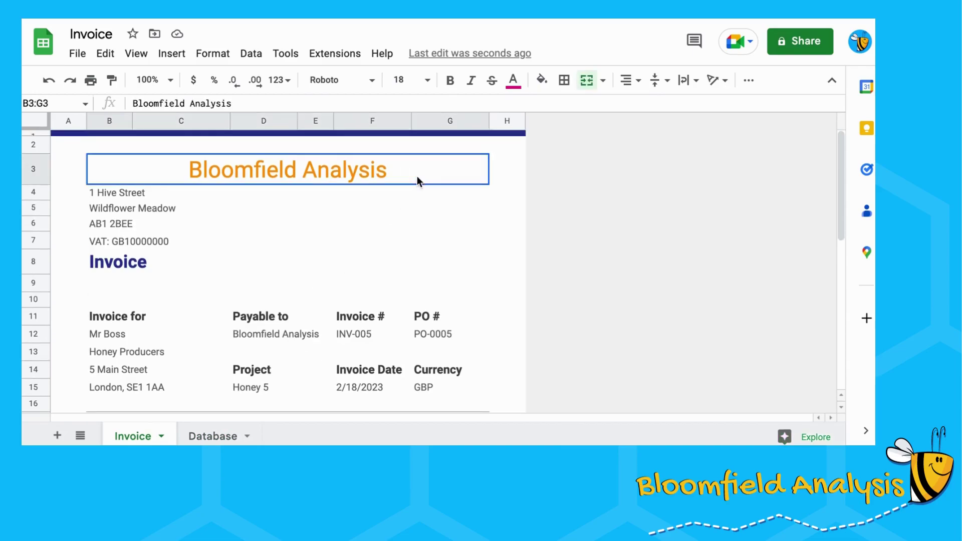
click(409, 199)
click(176, 56)
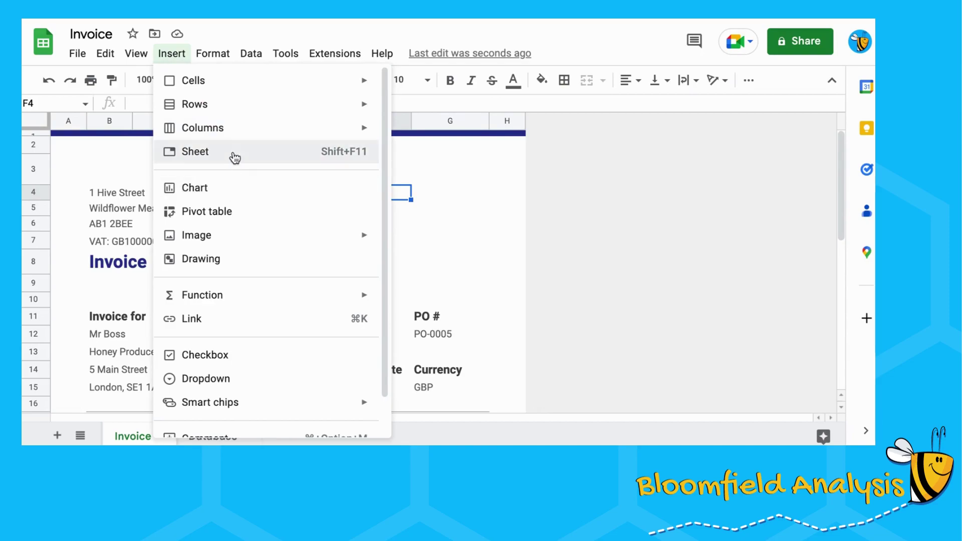
mouse_move(248, 247)
click(464, 264)
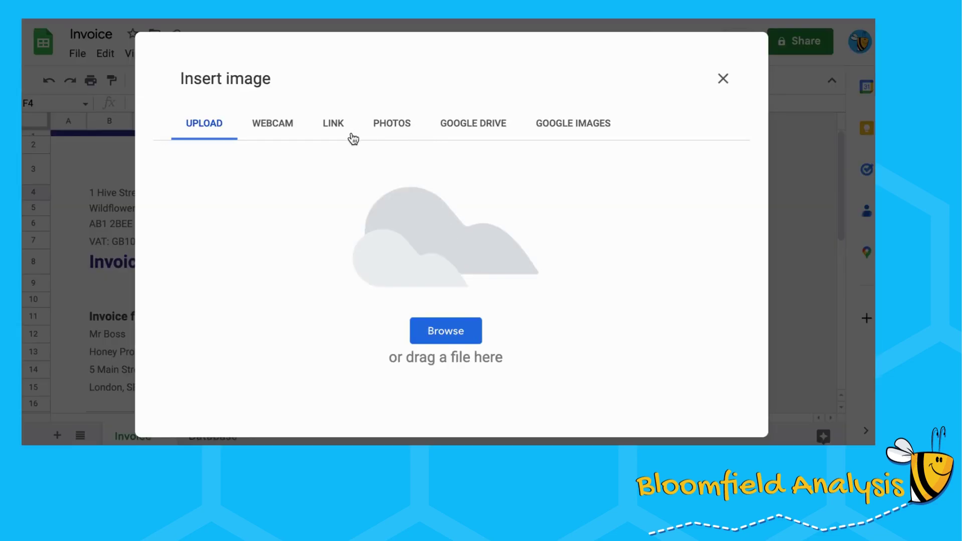
click(560, 131)
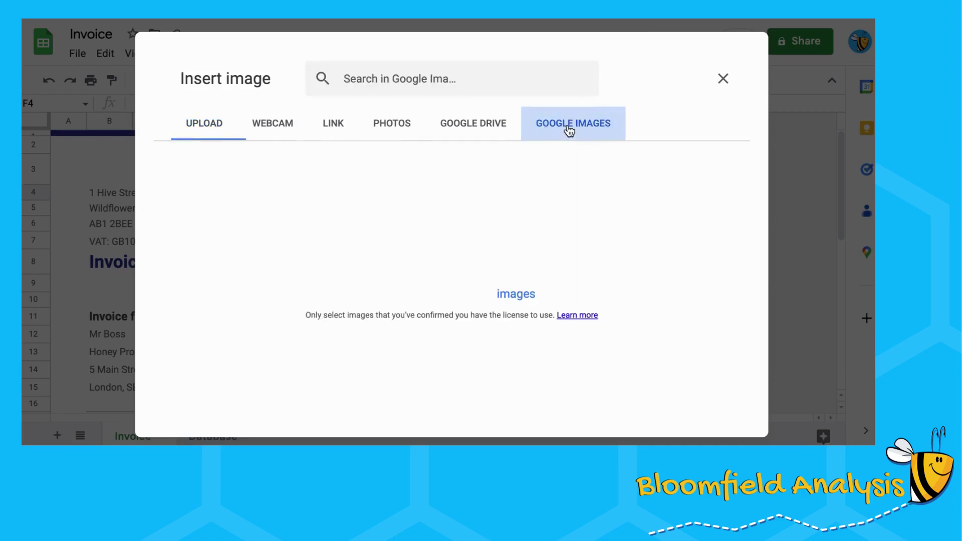
text(logo)
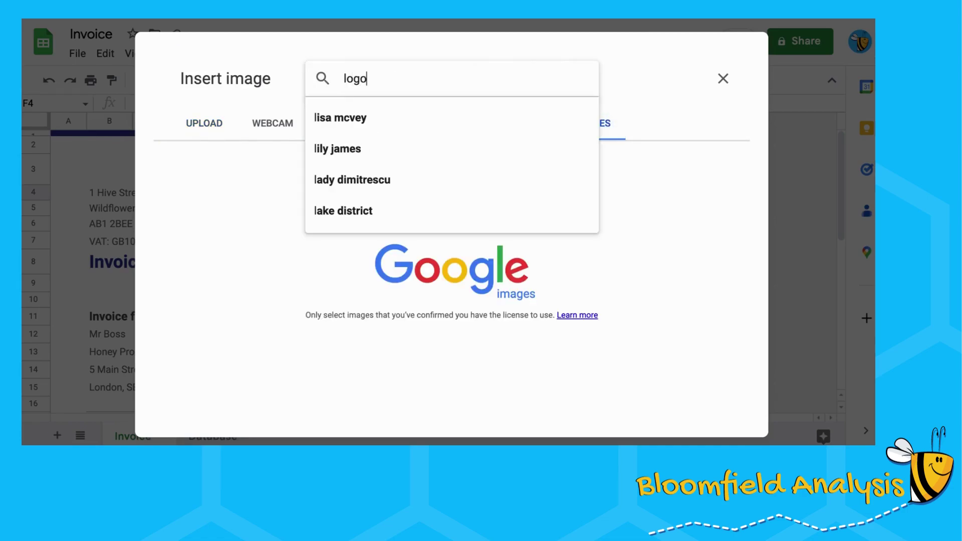
click(355, 118)
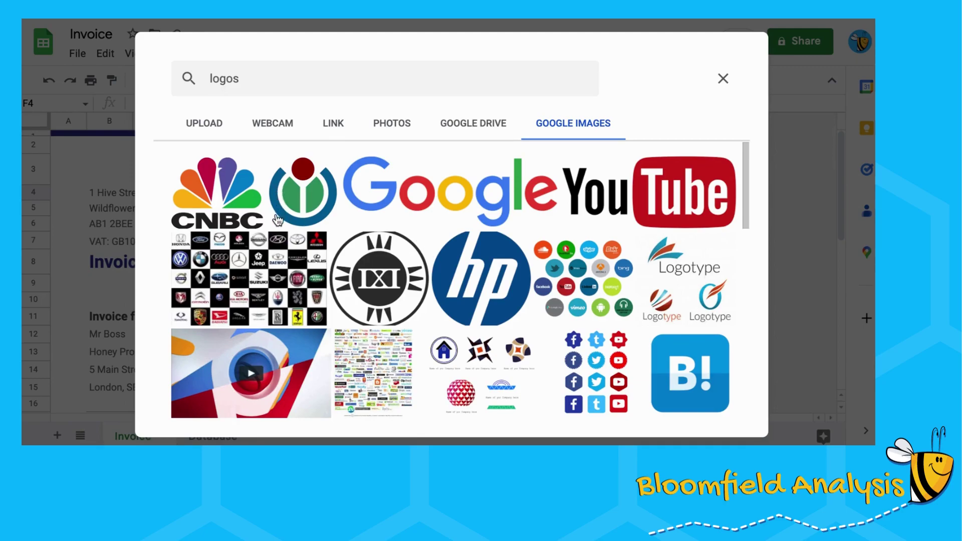
click(299, 207)
click(714, 398)
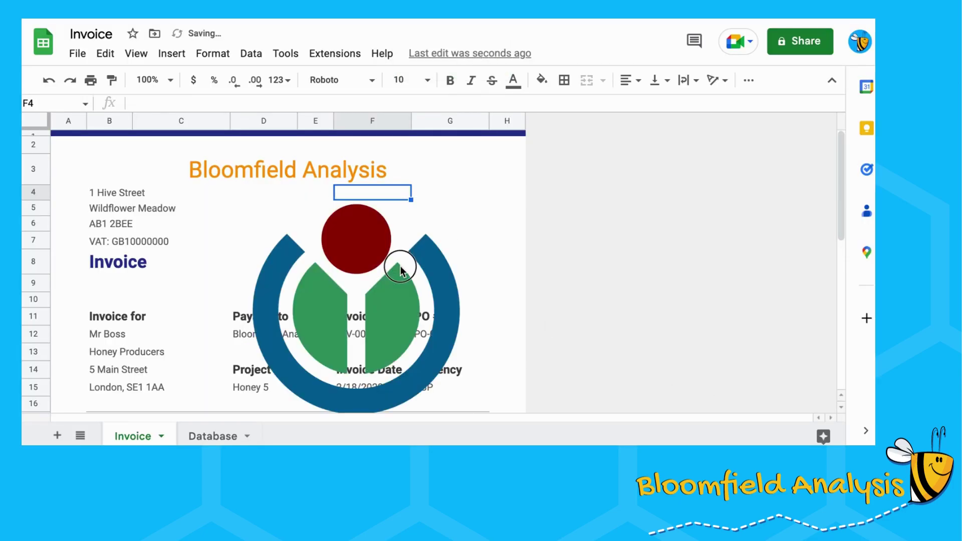
Step: Shrink the logo, move it beside the Bloomfield Analysis company name, and check the page in the print preview
drag(243, 198, 352, 307)
drag(417, 369, 458, 217)
mouse_move(393, 267)
mouse_down()
mouse_move(418, 251)
mouse_move(389, 286)
mouse_move(403, 260)
mouse_up()
drag(433, 224, 429, 227)
click(332, 245)
key(ctrl+p)
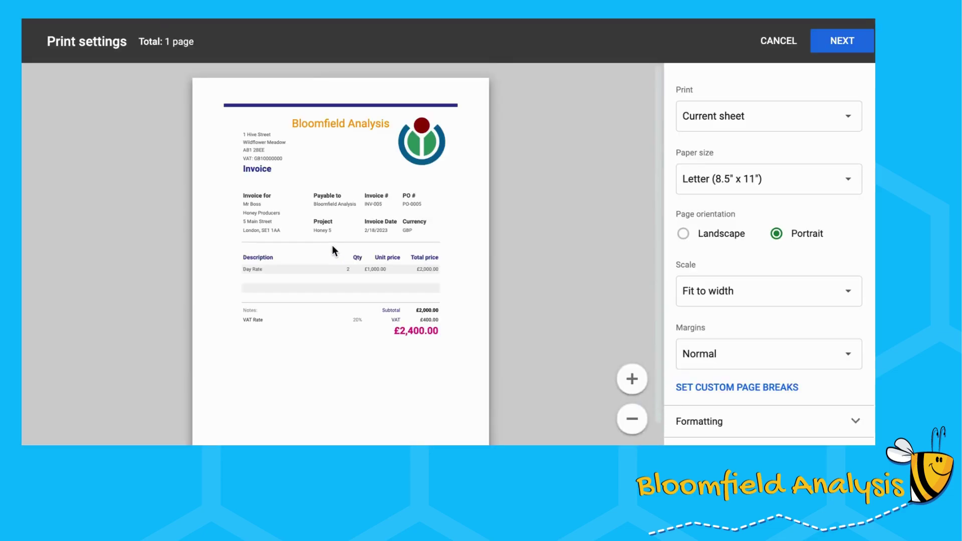
click(781, 41)
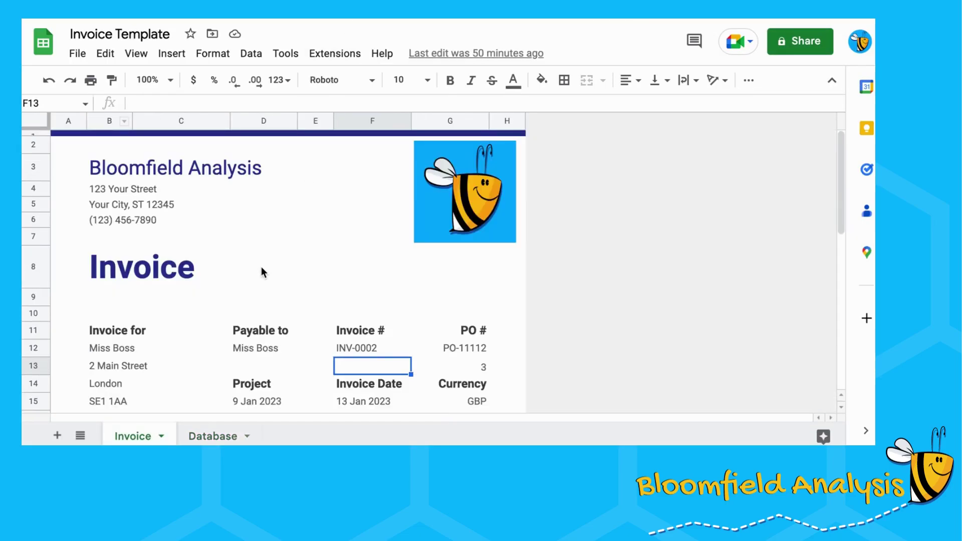
Step: Copy the Additional Details block from the Invoice Template spreadsheet and paste it at B28 of the Invoice sheet
scroll(261, 267, down, 10)
drag(106, 259, 153, 329)
key(ctrl+c)
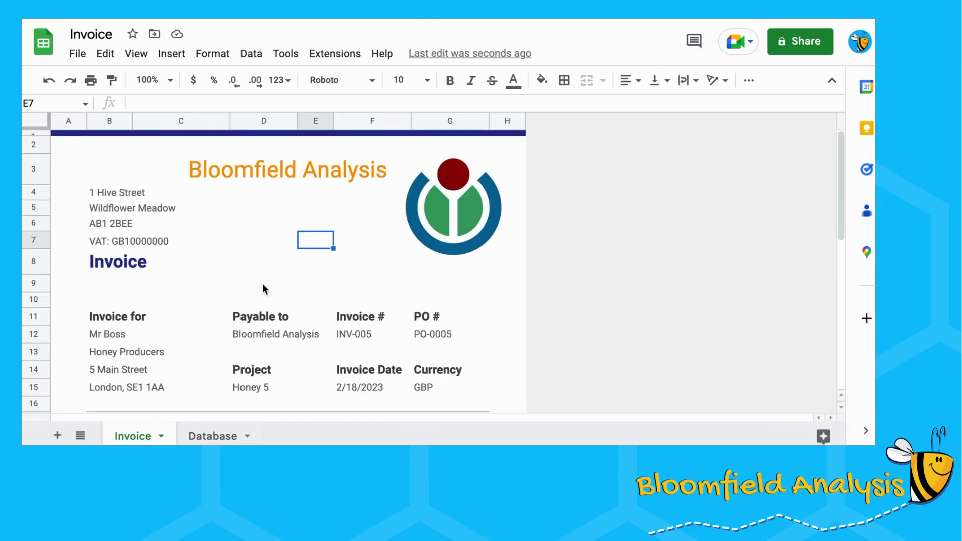
scroll(218, 324, down, 10)
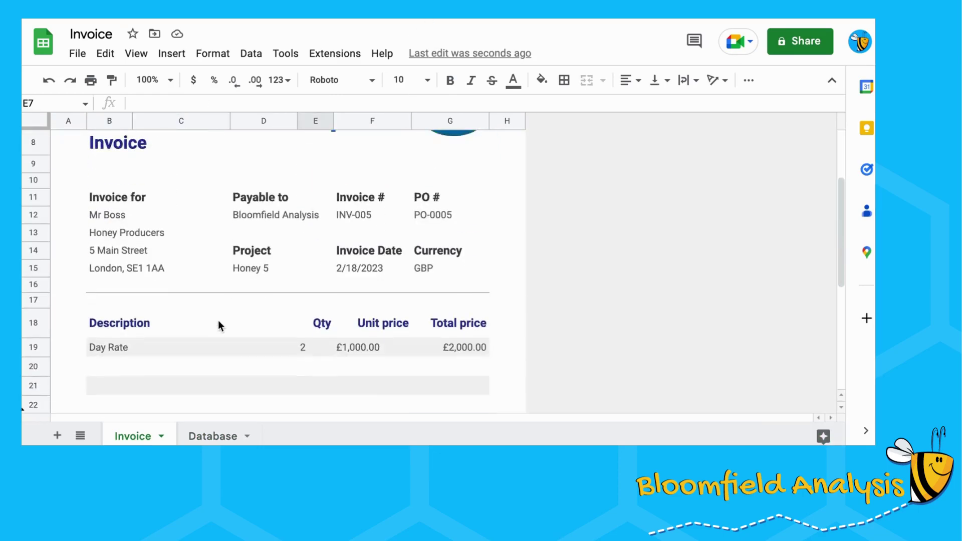
click(123, 326)
click(107, 296)
click(106, 311)
key(ctrl+v)
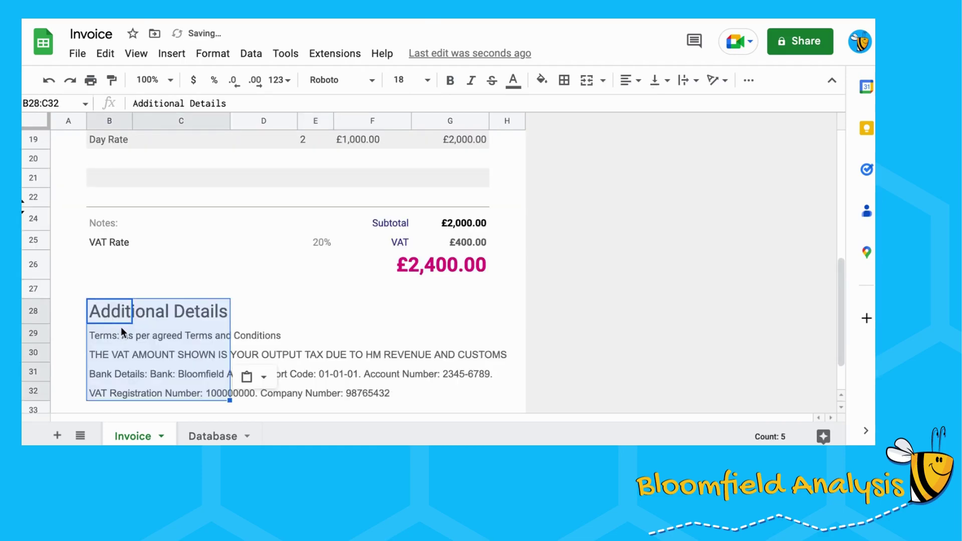
Step: Review the VAT registration and terms lines in B32 and B29 and the unit price formula in F19
click(100, 389)
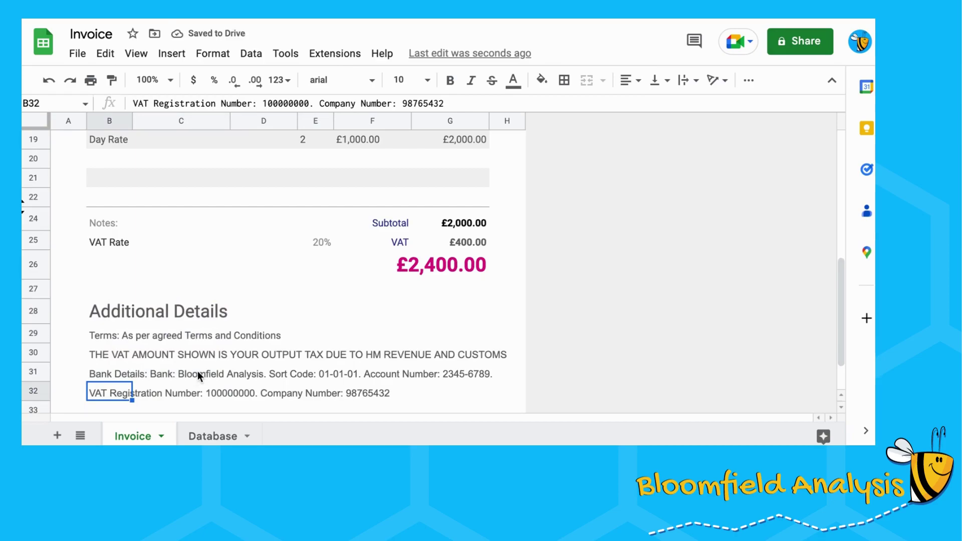
click(131, 339)
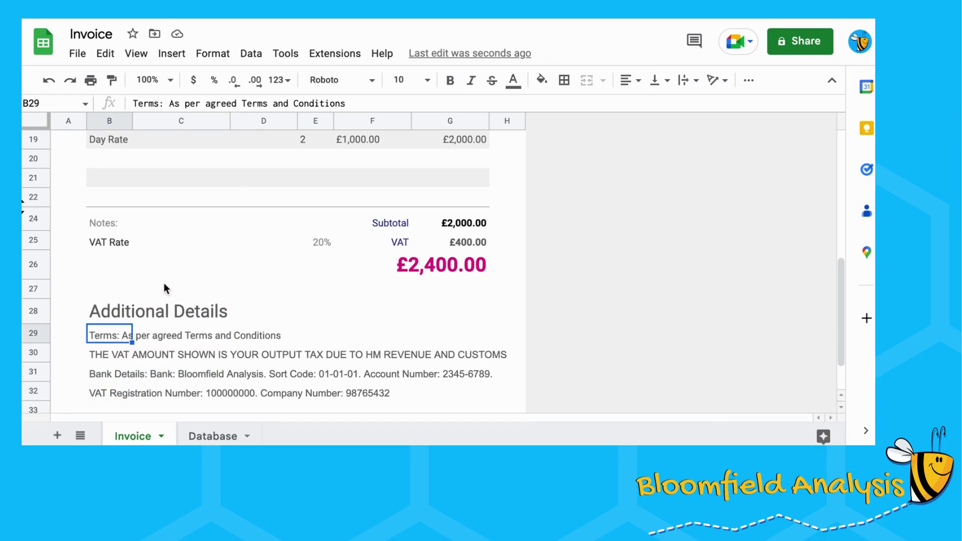
scroll(164, 285, up, 3)
click(380, 287)
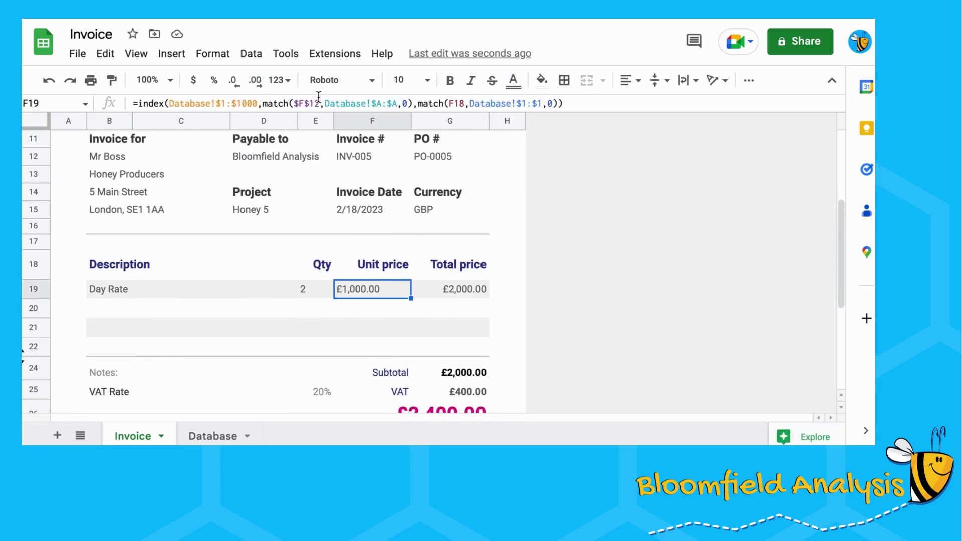
Step: Right-align the unit price in cell F19 of the invoice
click(635, 81)
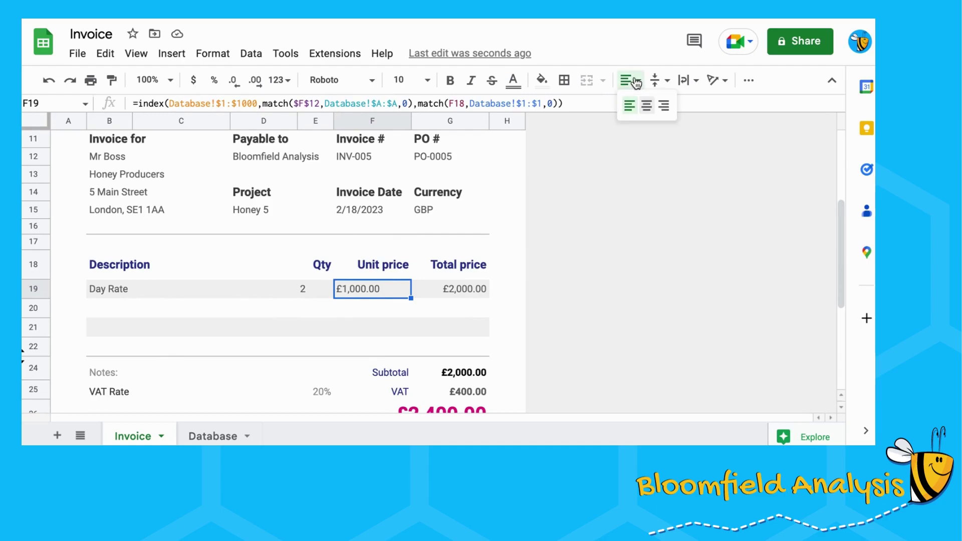
click(664, 106)
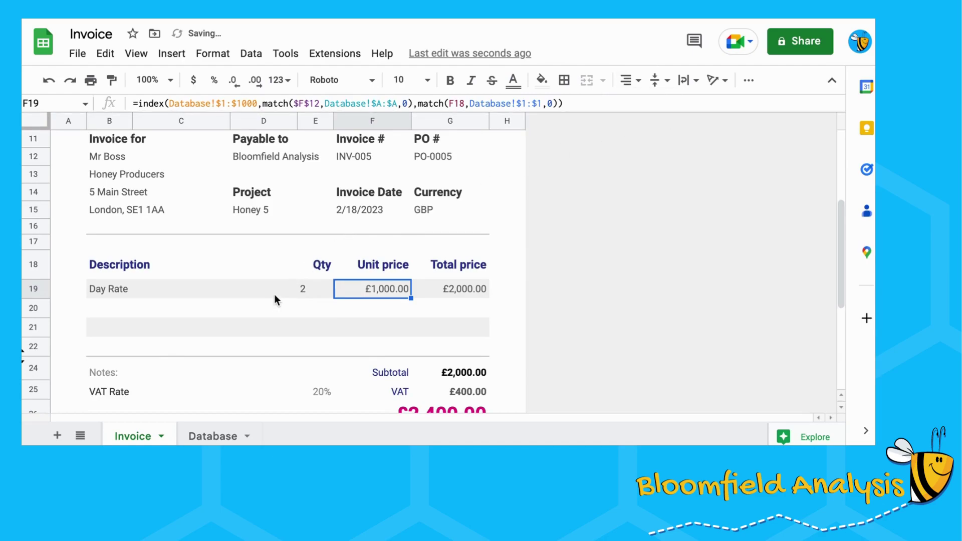
scroll(275, 299, down, 5)
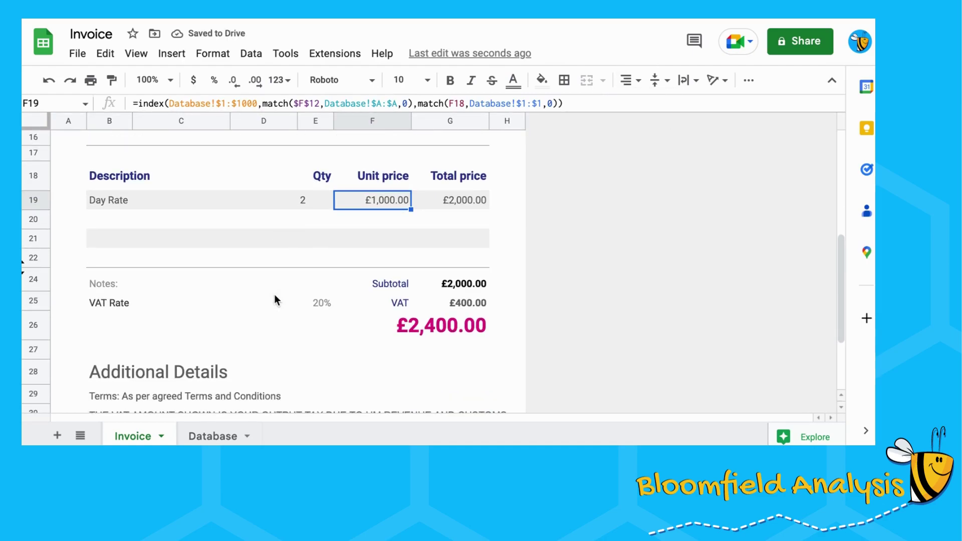
Step: Change the invoice number in F12 to INV-002
scroll(275, 295, up, 10)
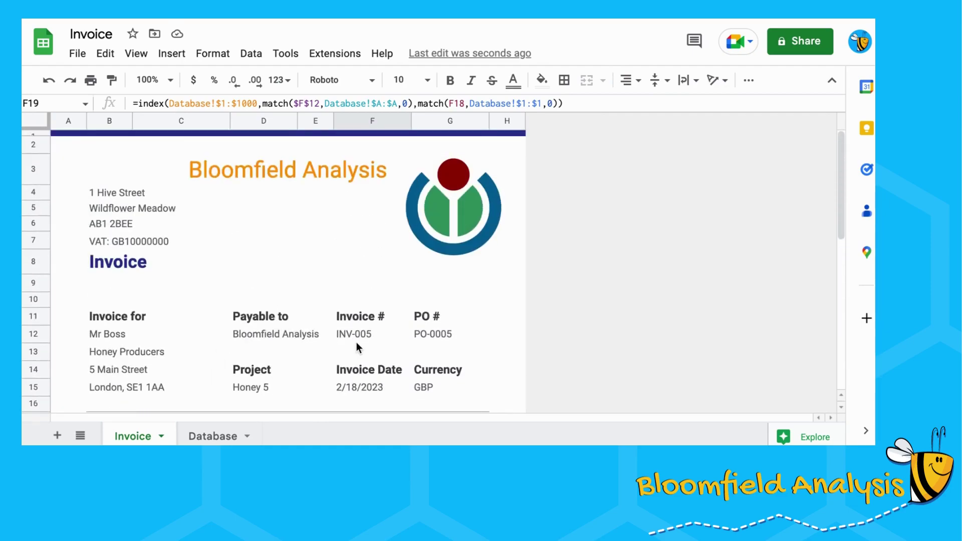
click(359, 335)
click(192, 100)
key(BackSpace)
text(2)
key(Return)
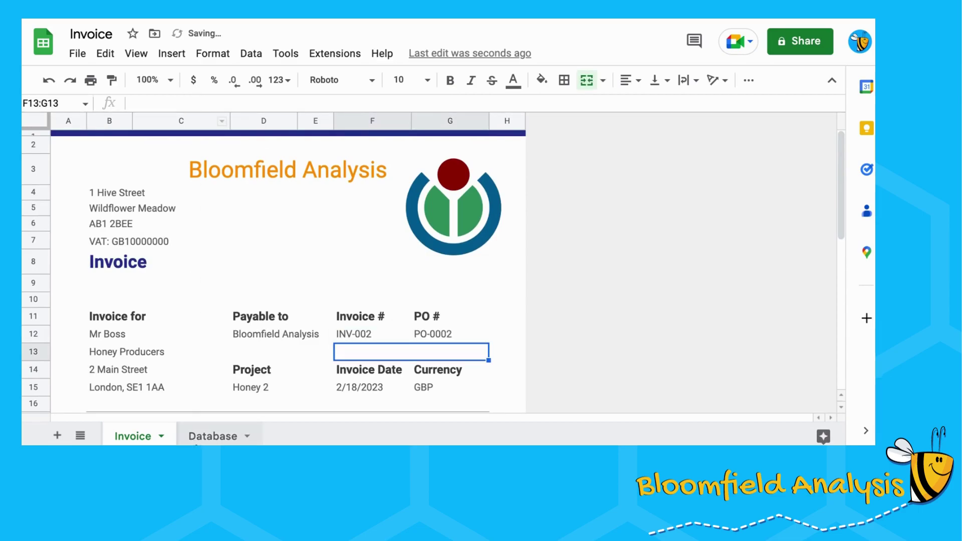
Step: On the Database sheet, review the first record's fields in row 2 from the invoice number across to Qty and Unit price
click(196, 441)
click(112, 159)
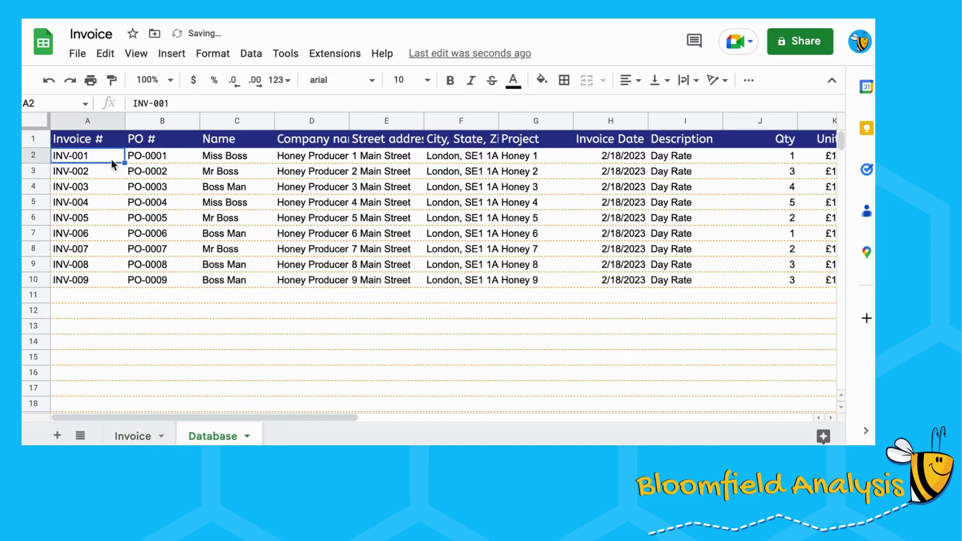
drag(112, 159, 310, 158)
click(311, 156)
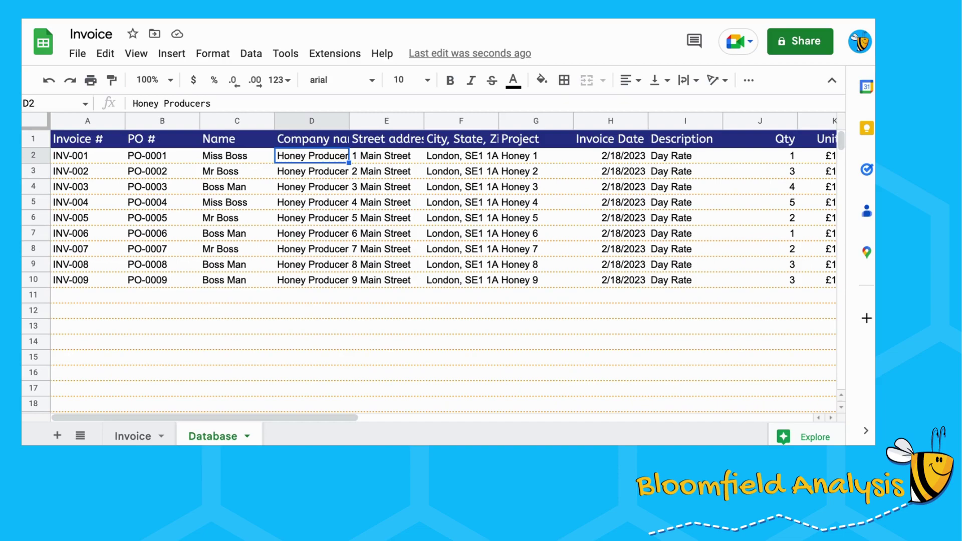
key(Right)
key(Right)
key(Right)
key(Right)
key(Right)
key(Right)
key(Right)
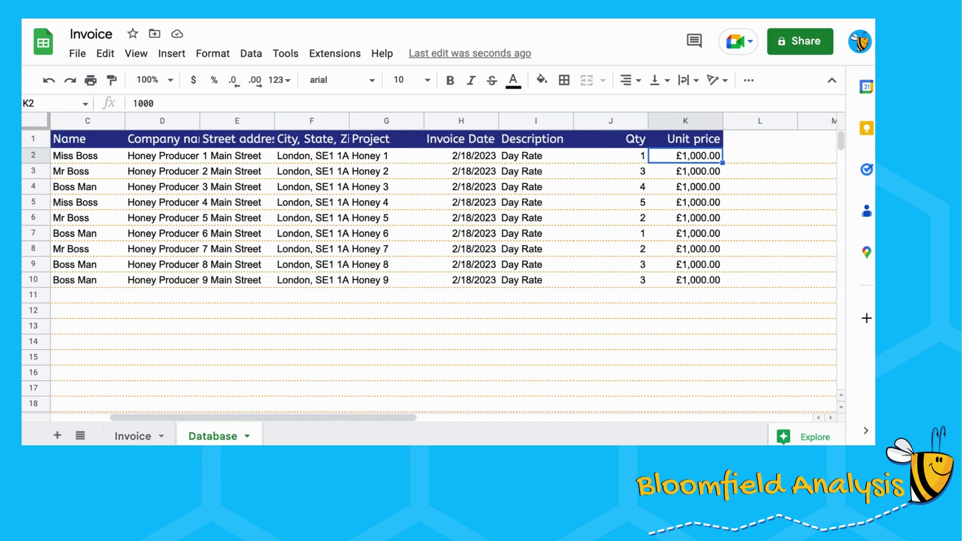
key(Left)
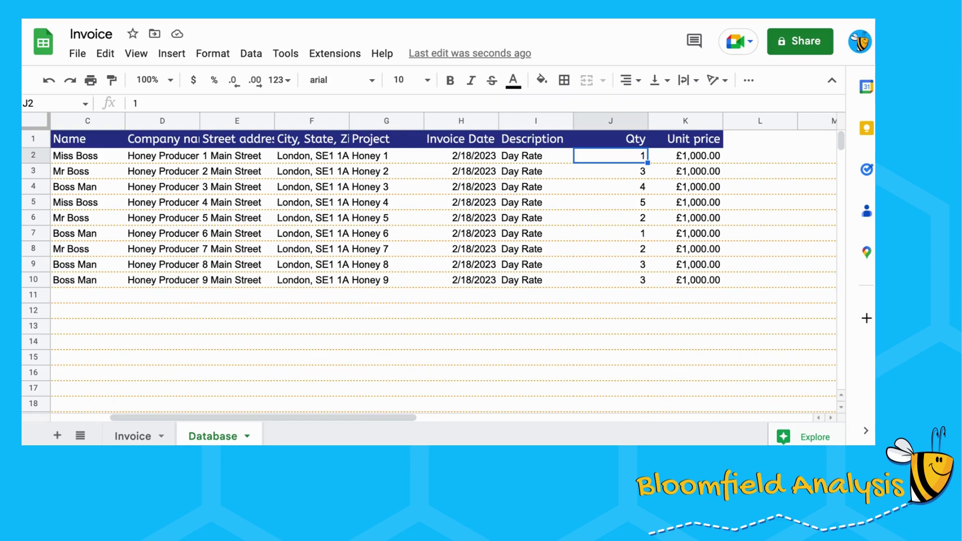
Step: Return to the Invoice sheet and examine the lookup formulas for description, quantity and unit price in row 19
click(123, 433)
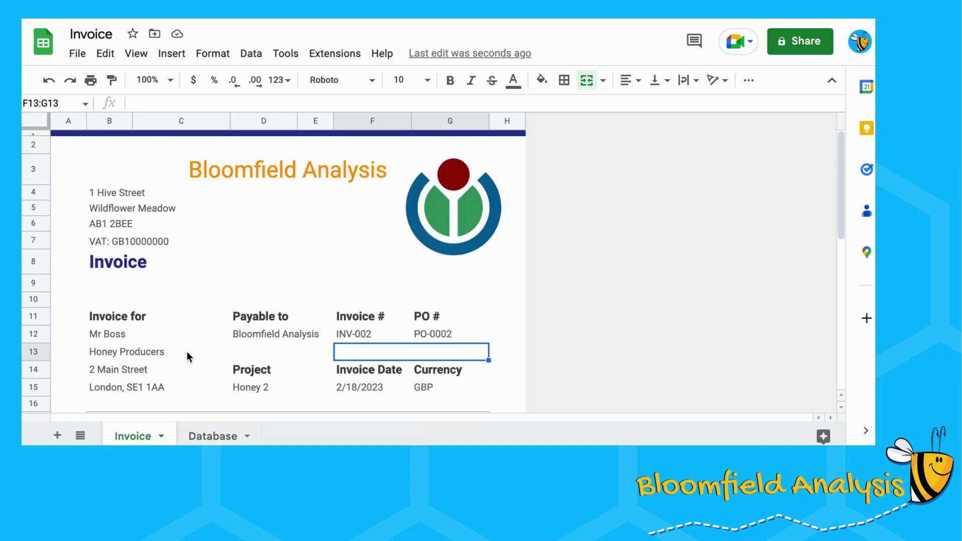
scroll(188, 356, down, 4)
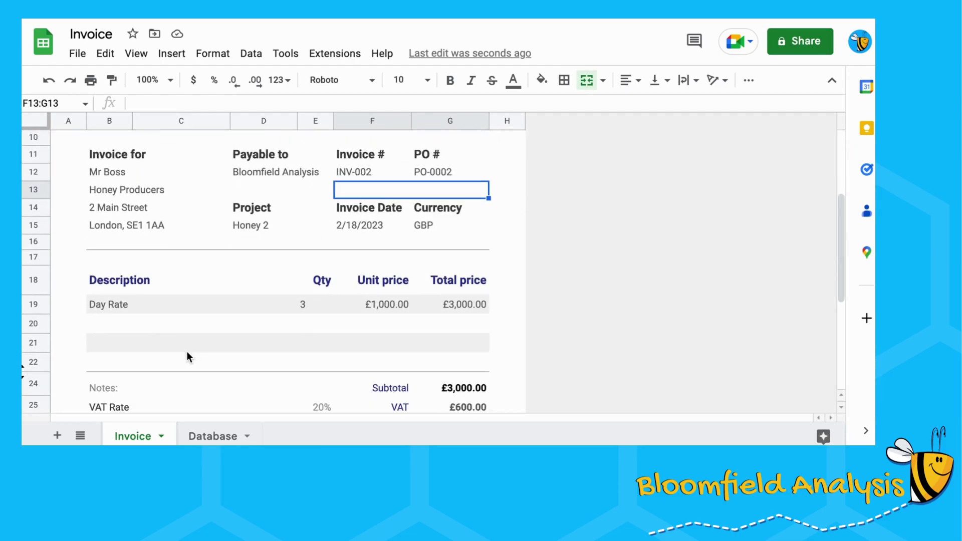
click(281, 305)
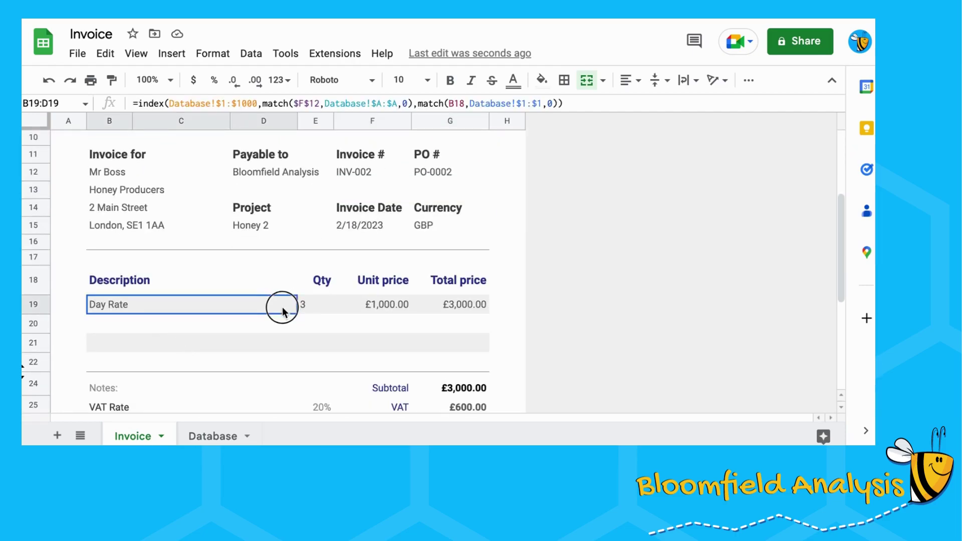
click(348, 303)
click(315, 303)
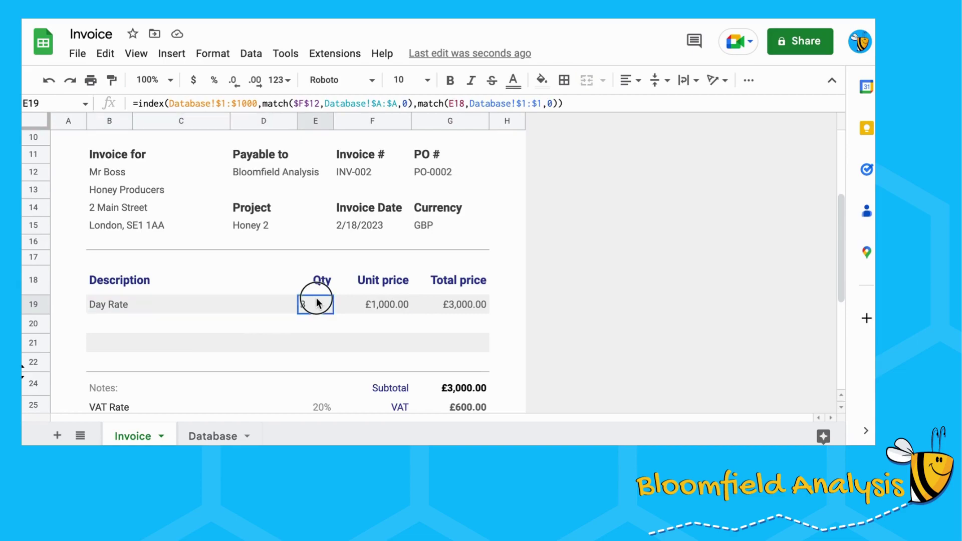
click(240, 308)
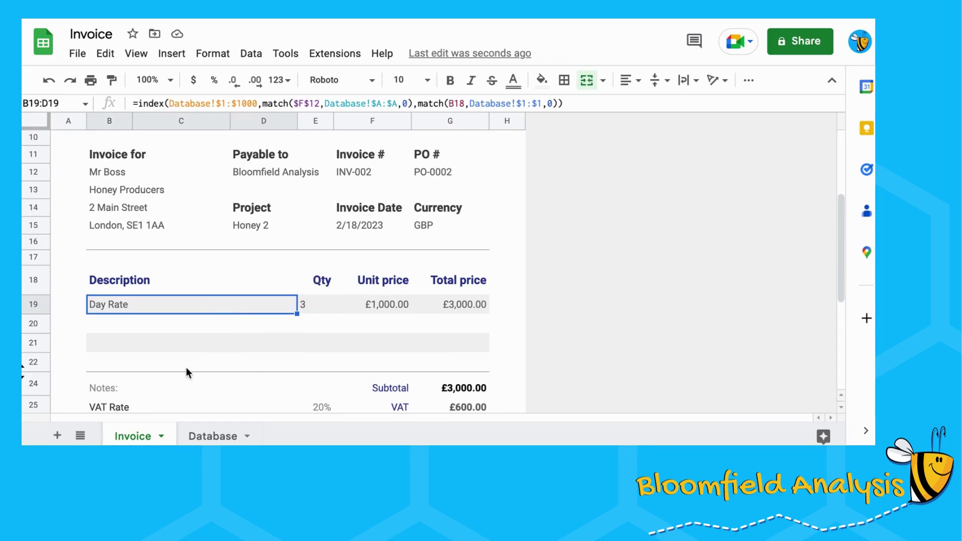